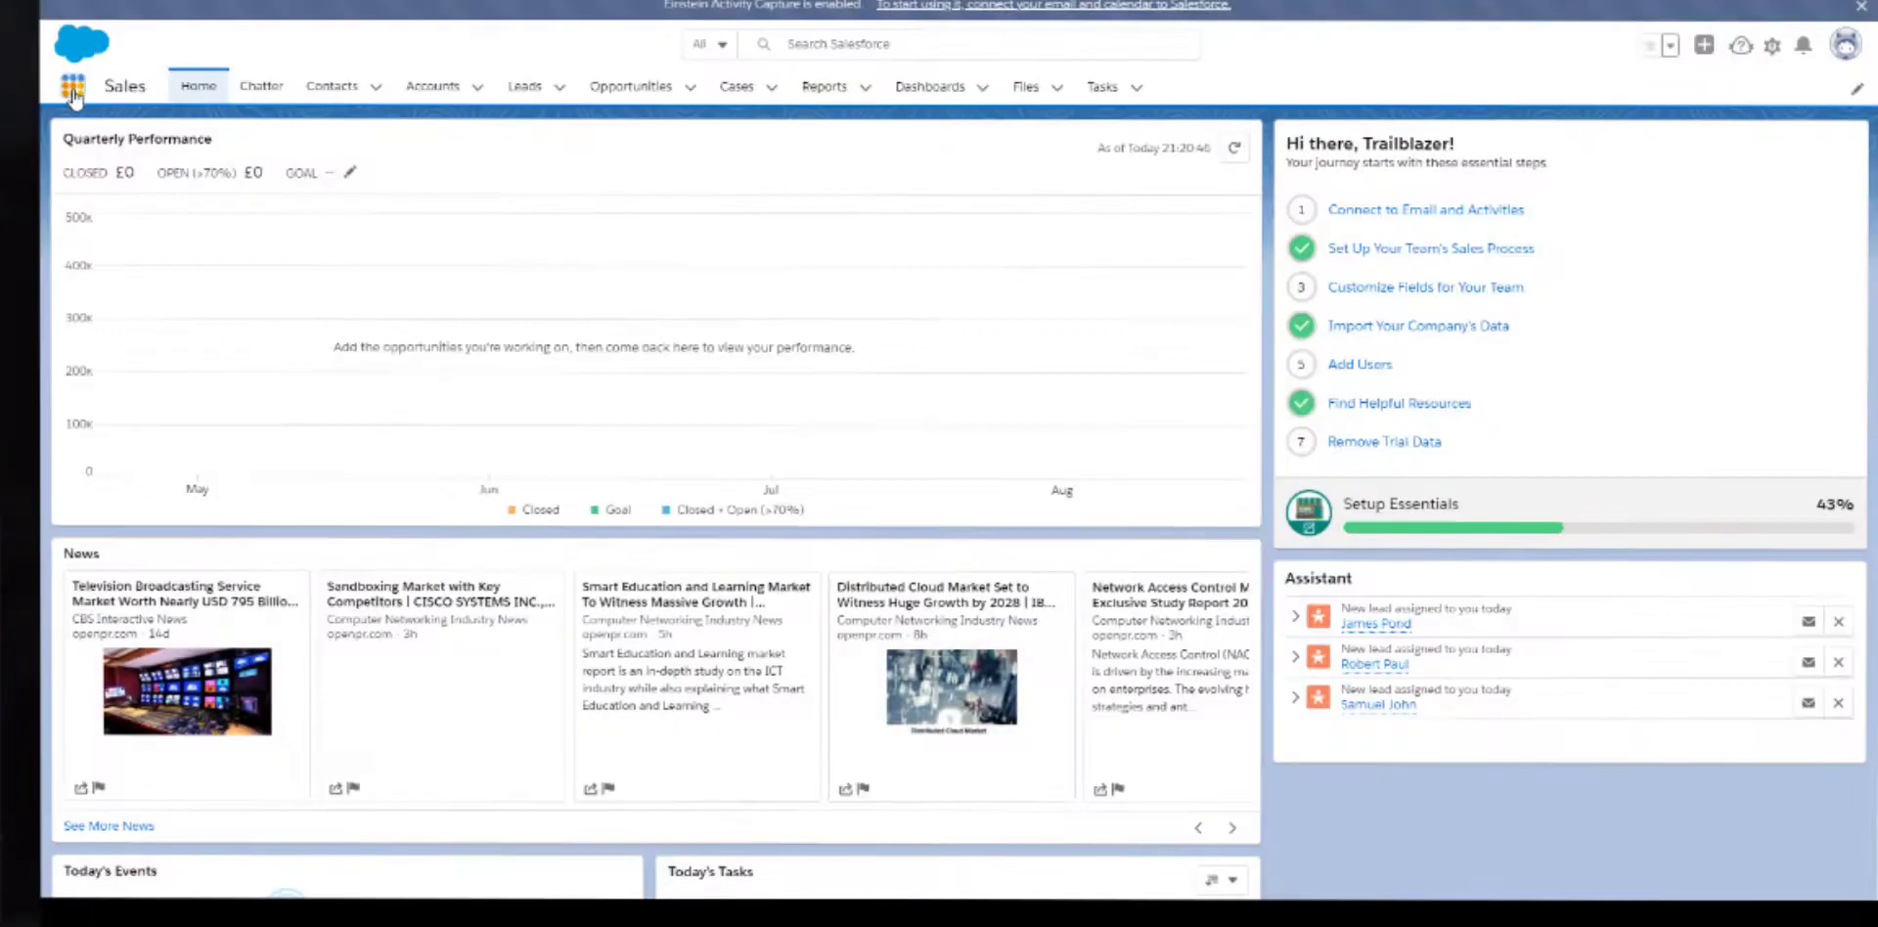
Step: Switch to the Sales app through the App Launcher and reopen its Home page
{"action": "left_click", "coordinate": [73, 86]}
{"action": "left_click", "coordinate": [120, 239]}
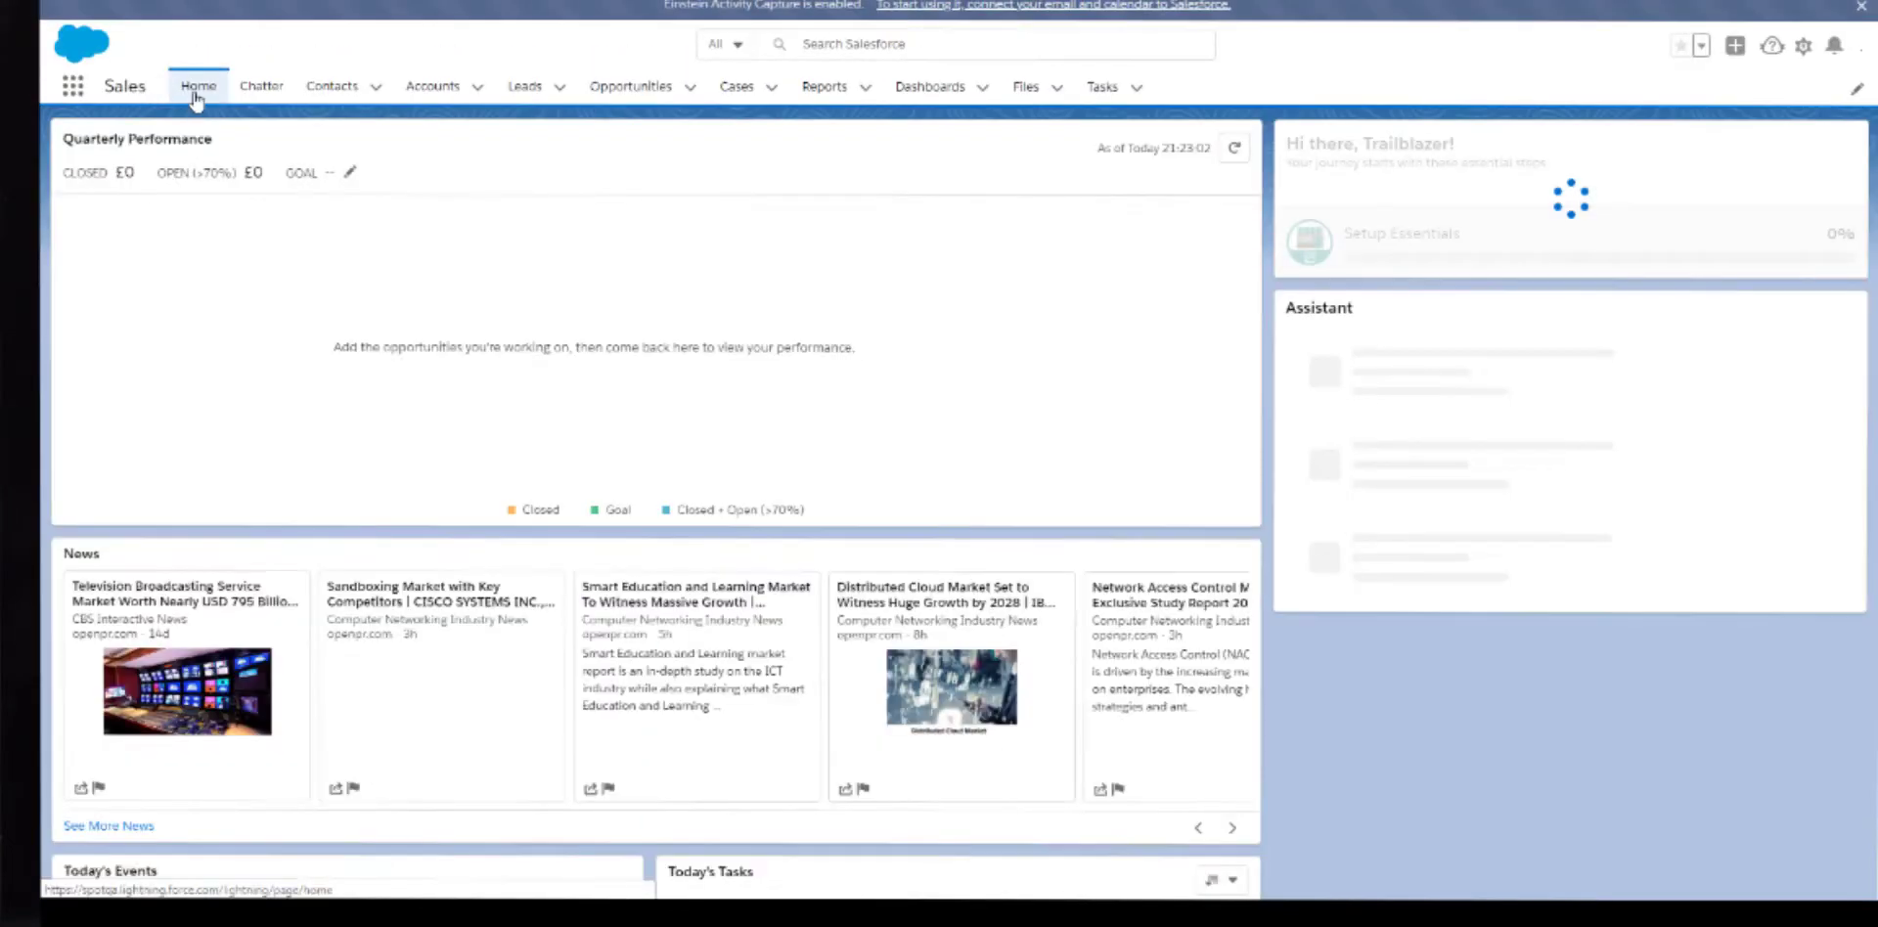
{"action": "left_click", "coordinate": [257, 93]}
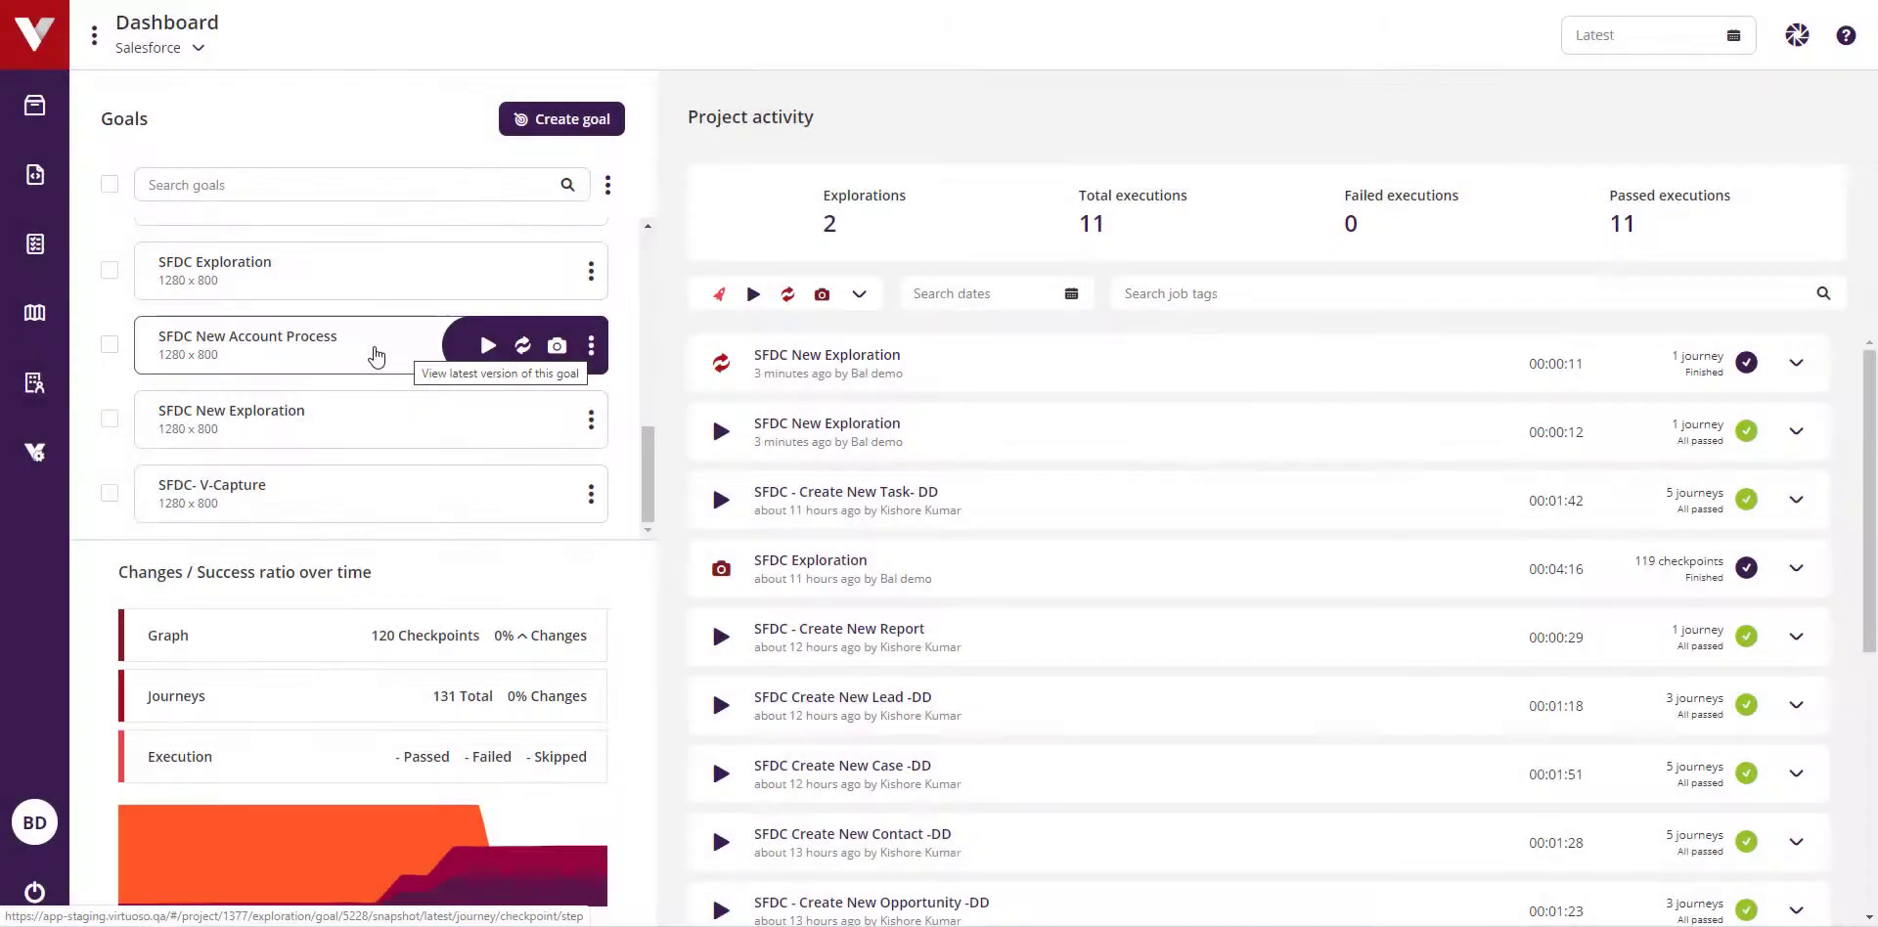
Step: Add a 'Create New Account' checkpoint to the First journey of SFDC New Account Process
{"action": "left_click", "coordinate": [375, 356]}
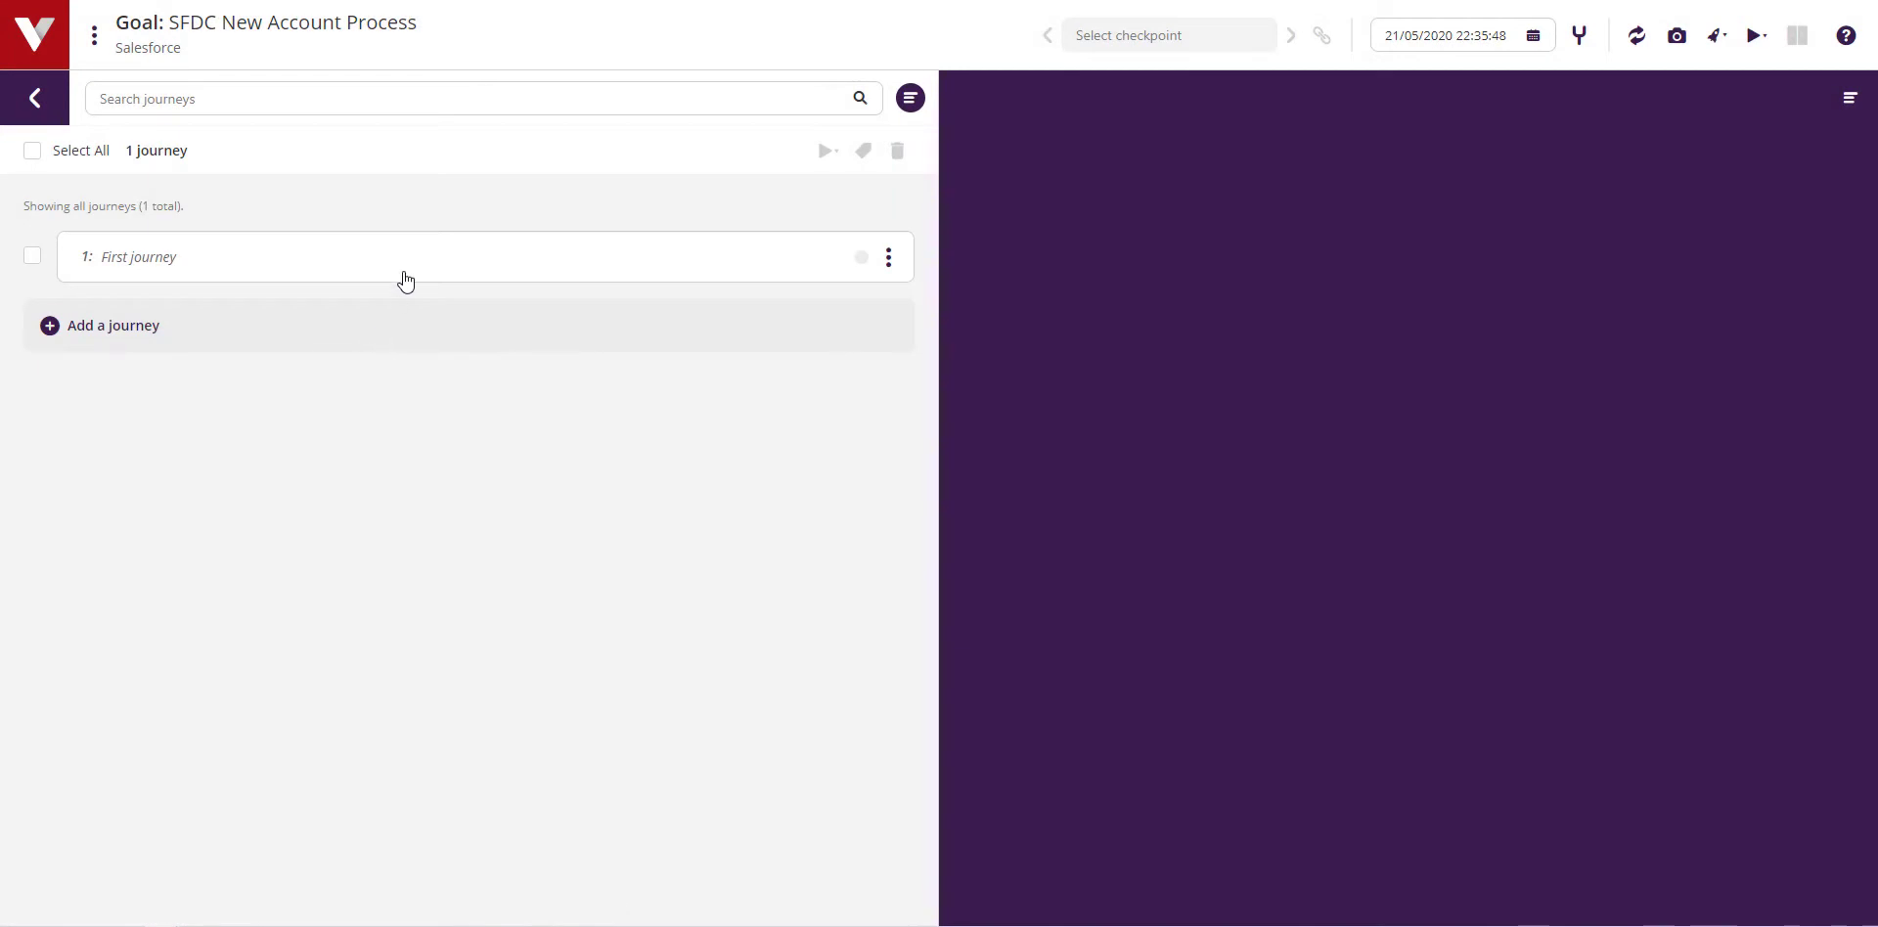
{"action": "left_click", "coordinate": [402, 275]}
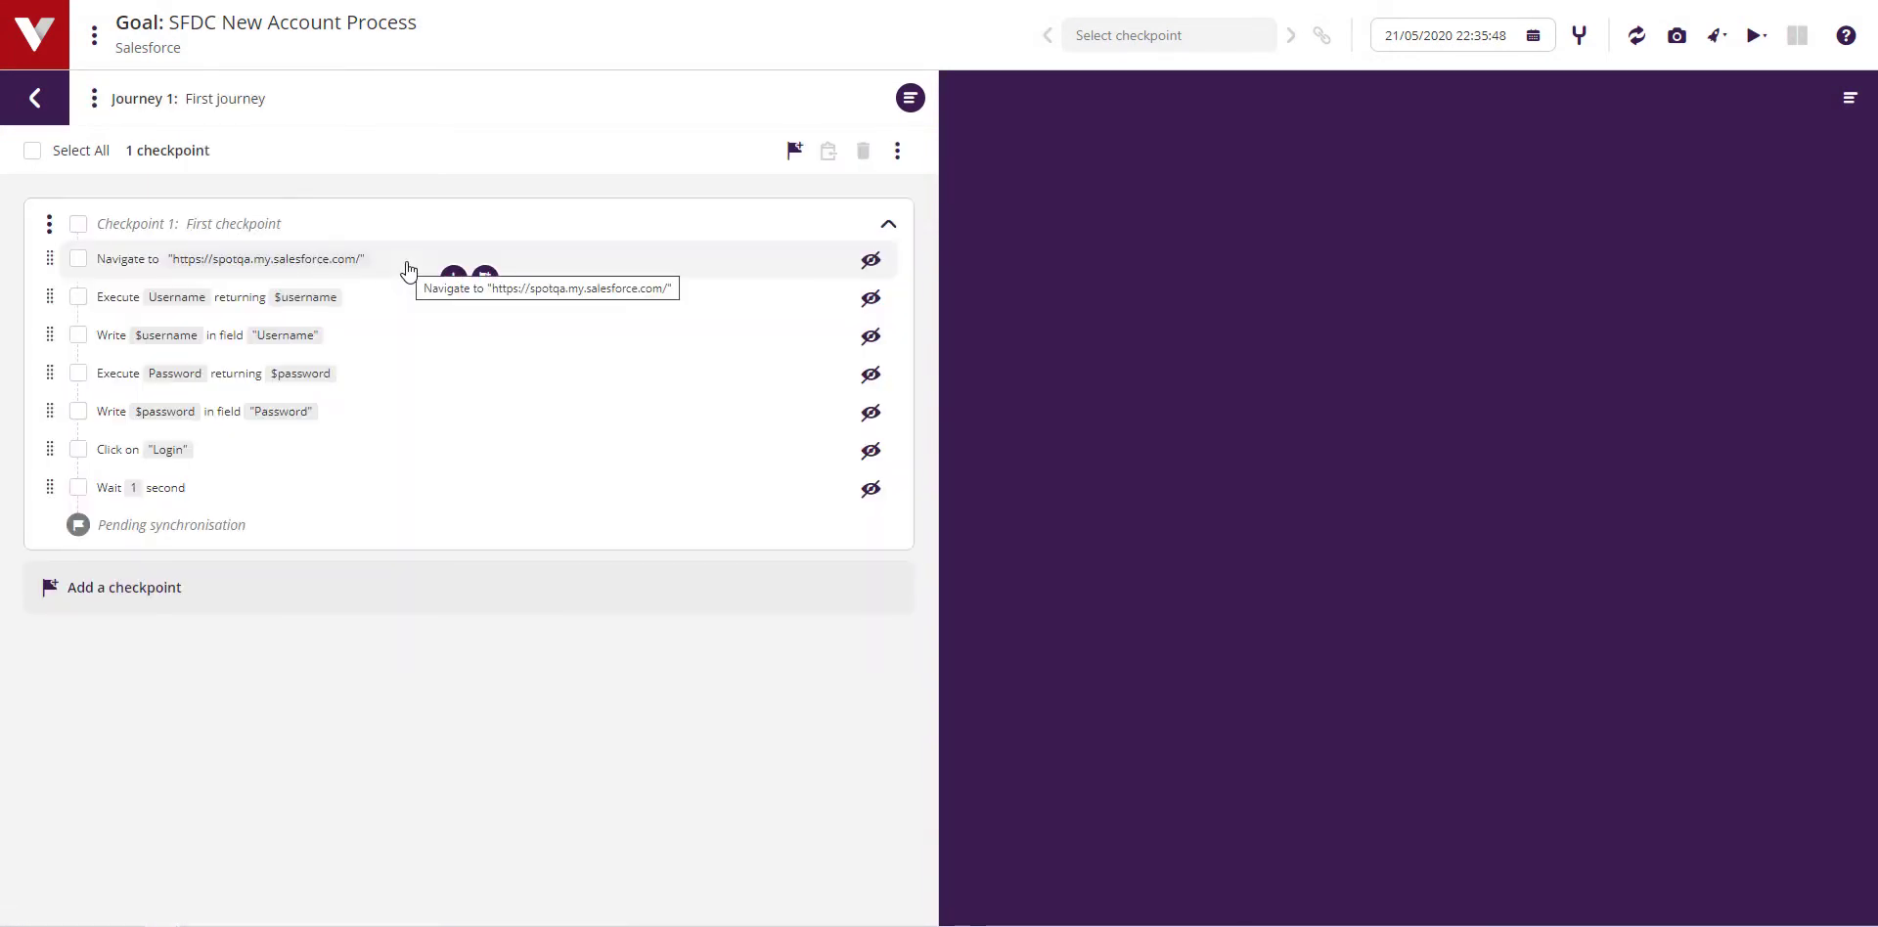
{"action": "left_click", "coordinate": [371, 601]}
{"action": "type", "text": "C"}
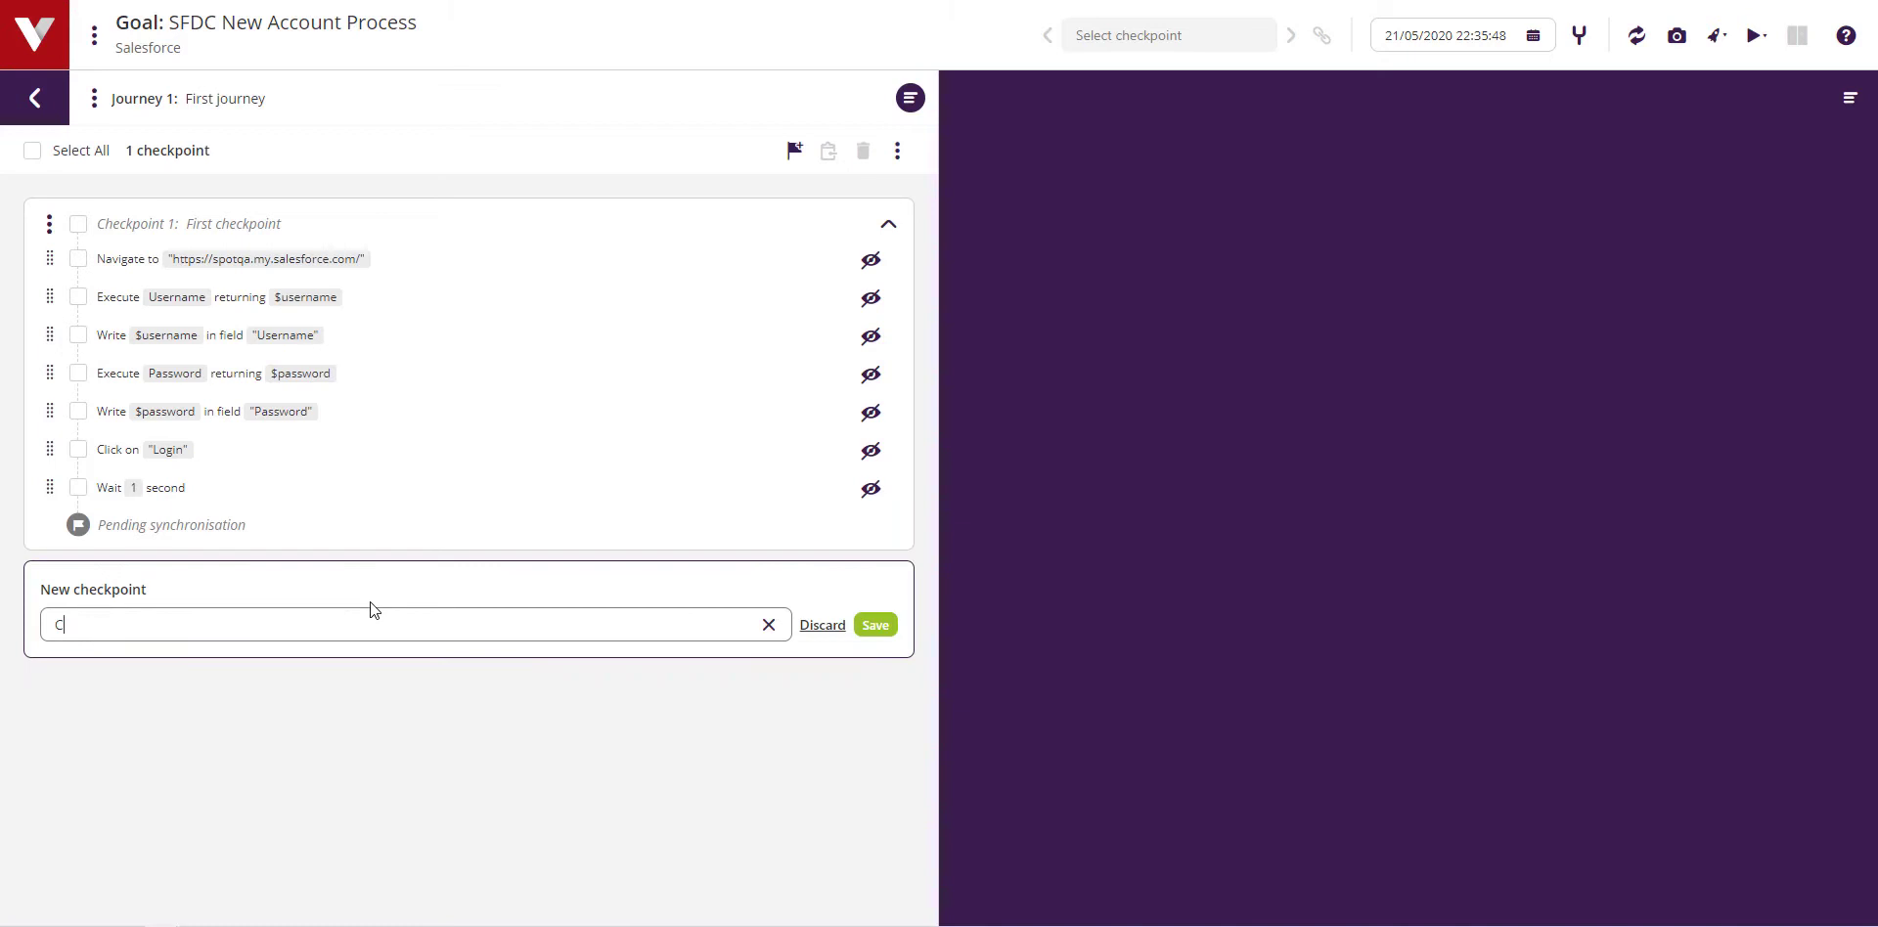
{"action": "type", "text": "reate New"}
{"action": "type", "text": " Account"}
{"action": "key", "text": "Return"}
Step: Write the steps click "Accounts", wait for "New" and click "New" in the checkpoint
{"action": "type", "text": "click"}
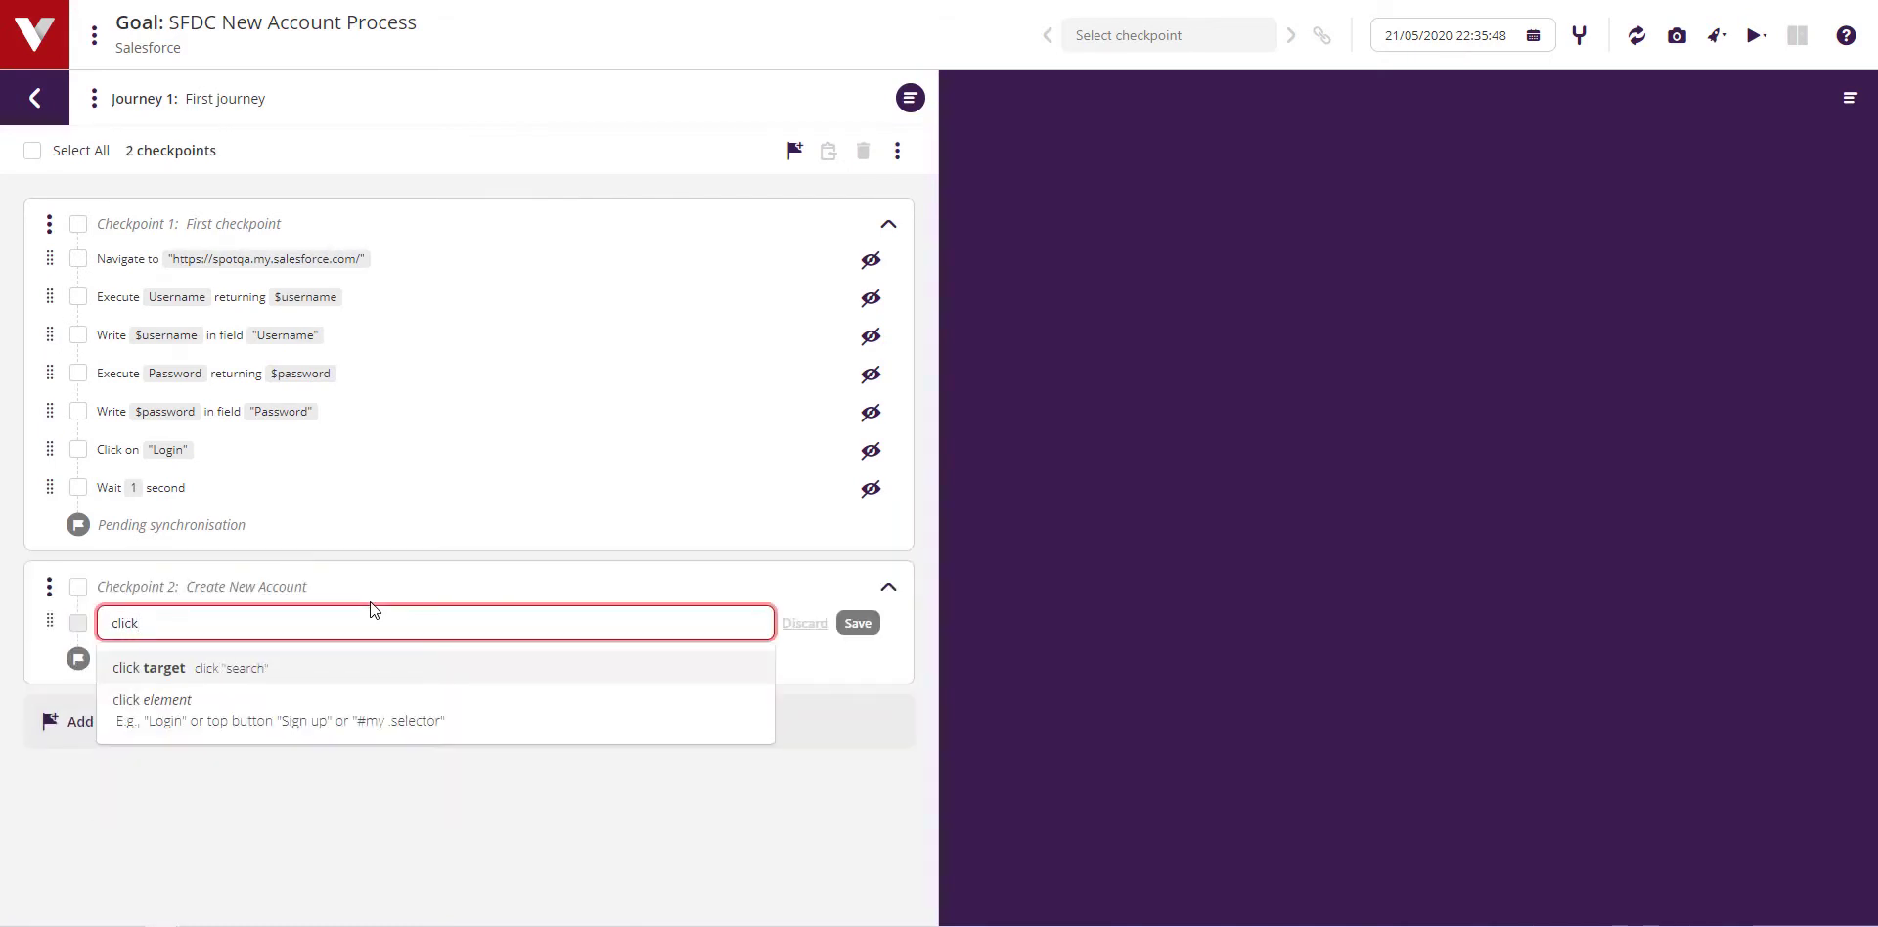
{"action": "type", "text": "\"Accounts\""}
{"action": "key", "text": "Return"}
{"action": "type", "text": "wait for \""}
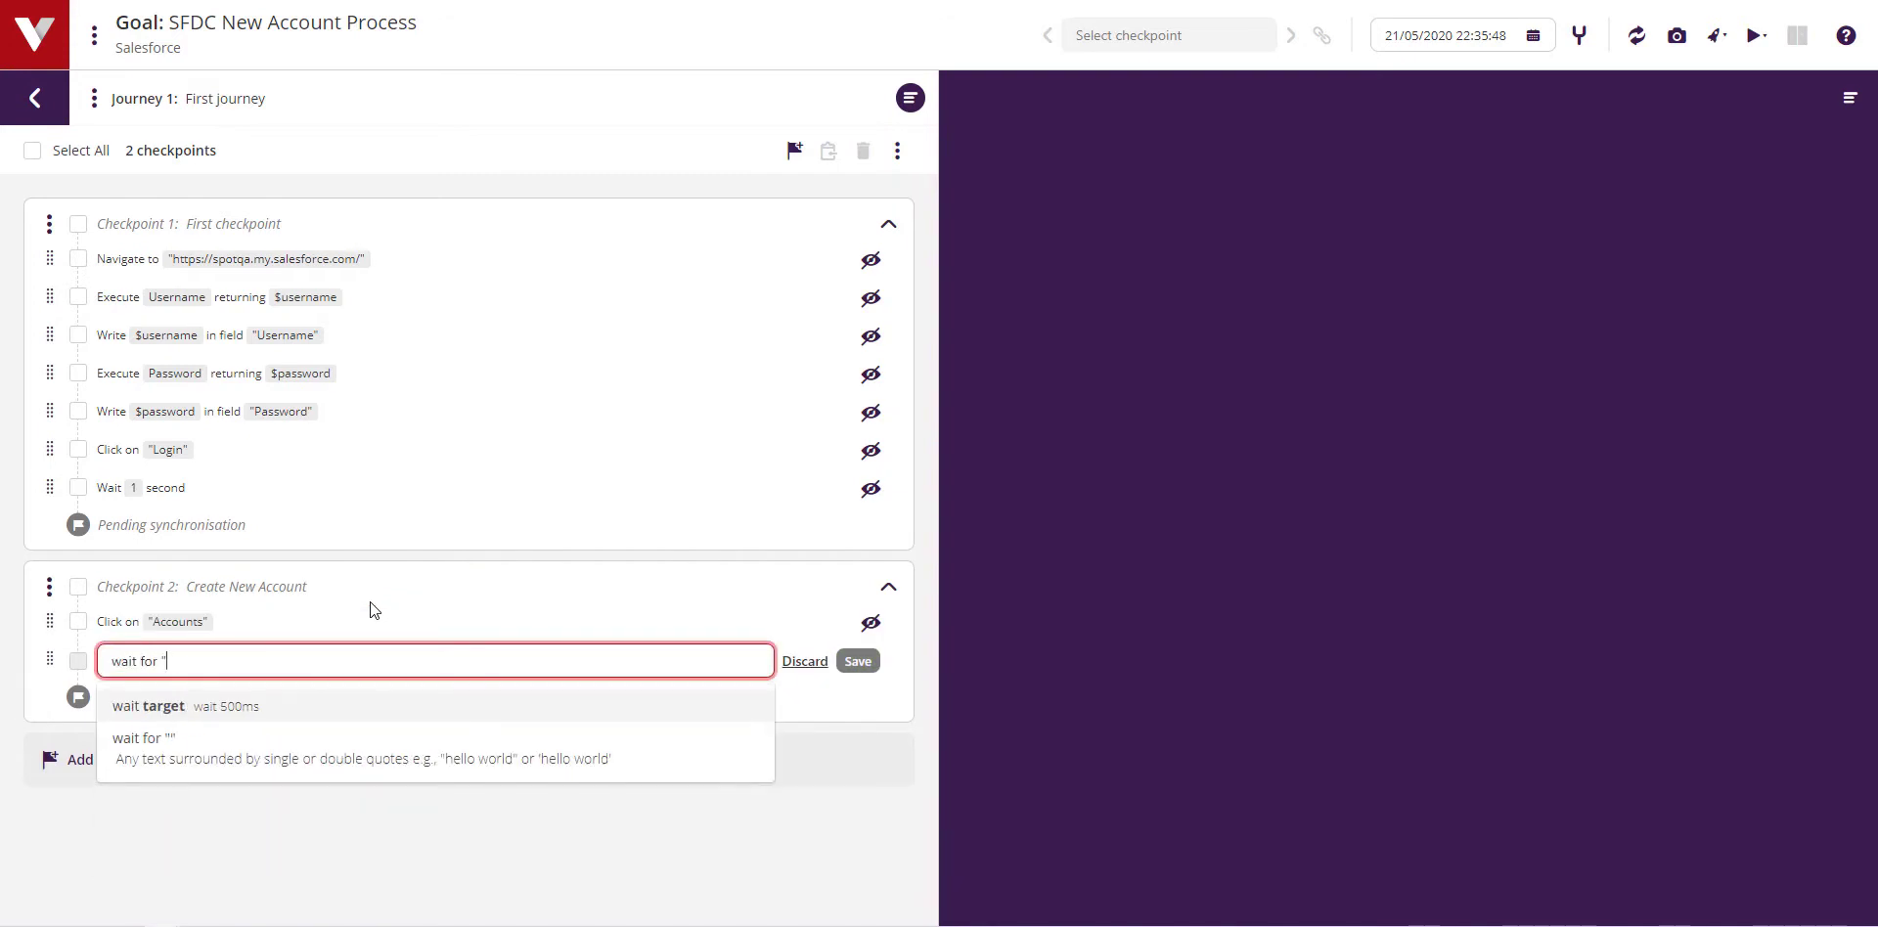
{"action": "type", "text": "New\""}
{"action": "key", "text": "Return"}
{"action": "type", "text": "click \"New\""}
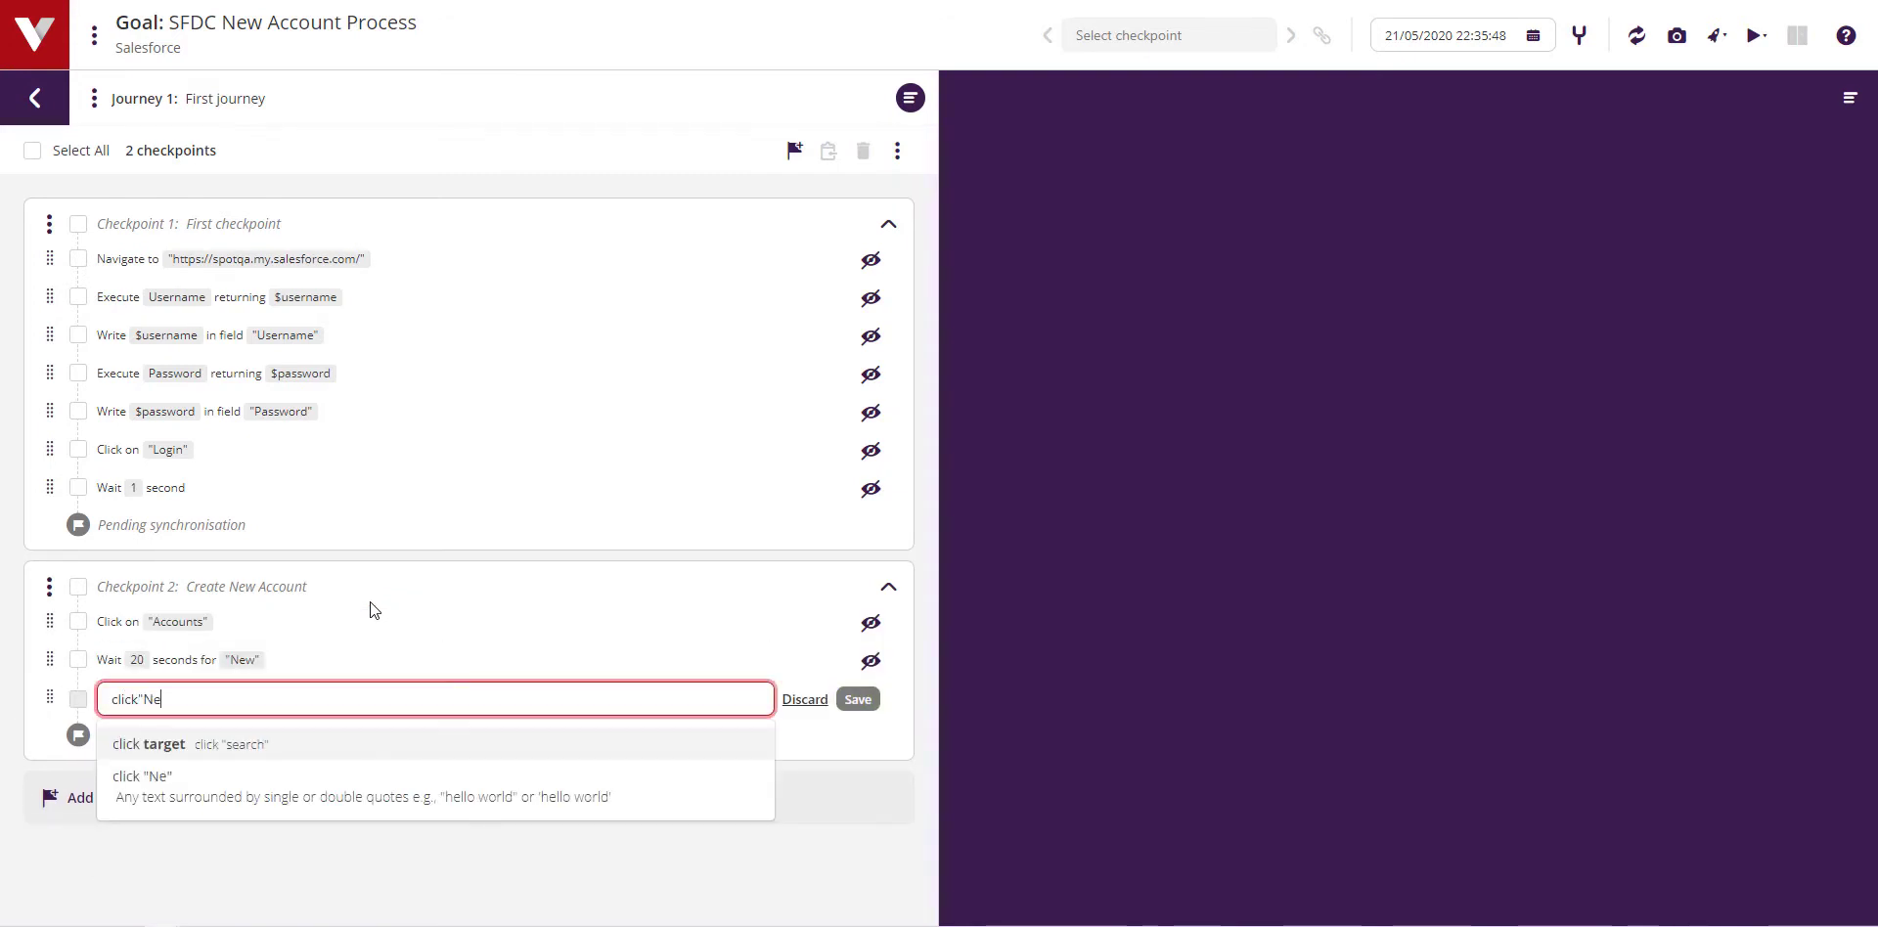
{"action": "key", "text": "Return"}
Step: Copy the prepared steps through 'Wait 1 second' from Notepad++ and paste them into the checkpoint
{"action": "key", "text": "alt+Tab"}
{"action": "left_click_drag", "start_coordinate": [793, 98], "coordinate": [1015, 96]}
{"action": "left_click_drag", "start_coordinate": [693, 317], "coordinate": [788, 731]}
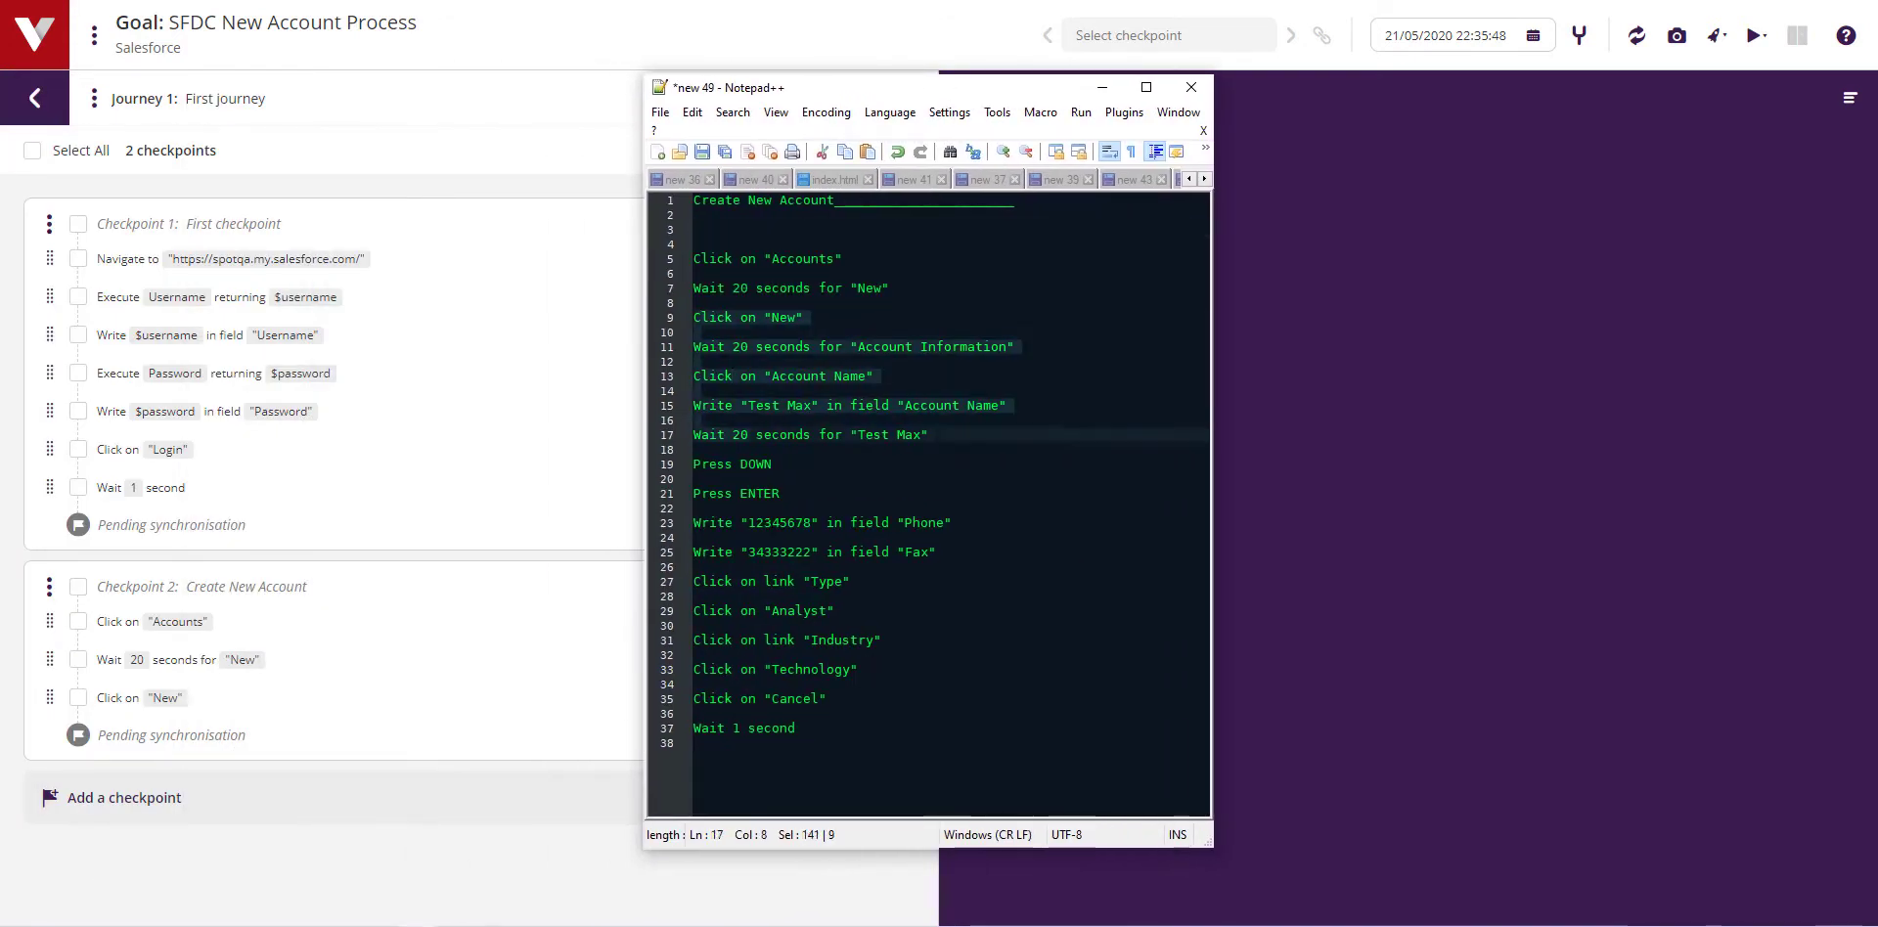
{"action": "right_click", "coordinate": [788, 732]}
{"action": "mouse_move", "coordinate": [293, 698]}
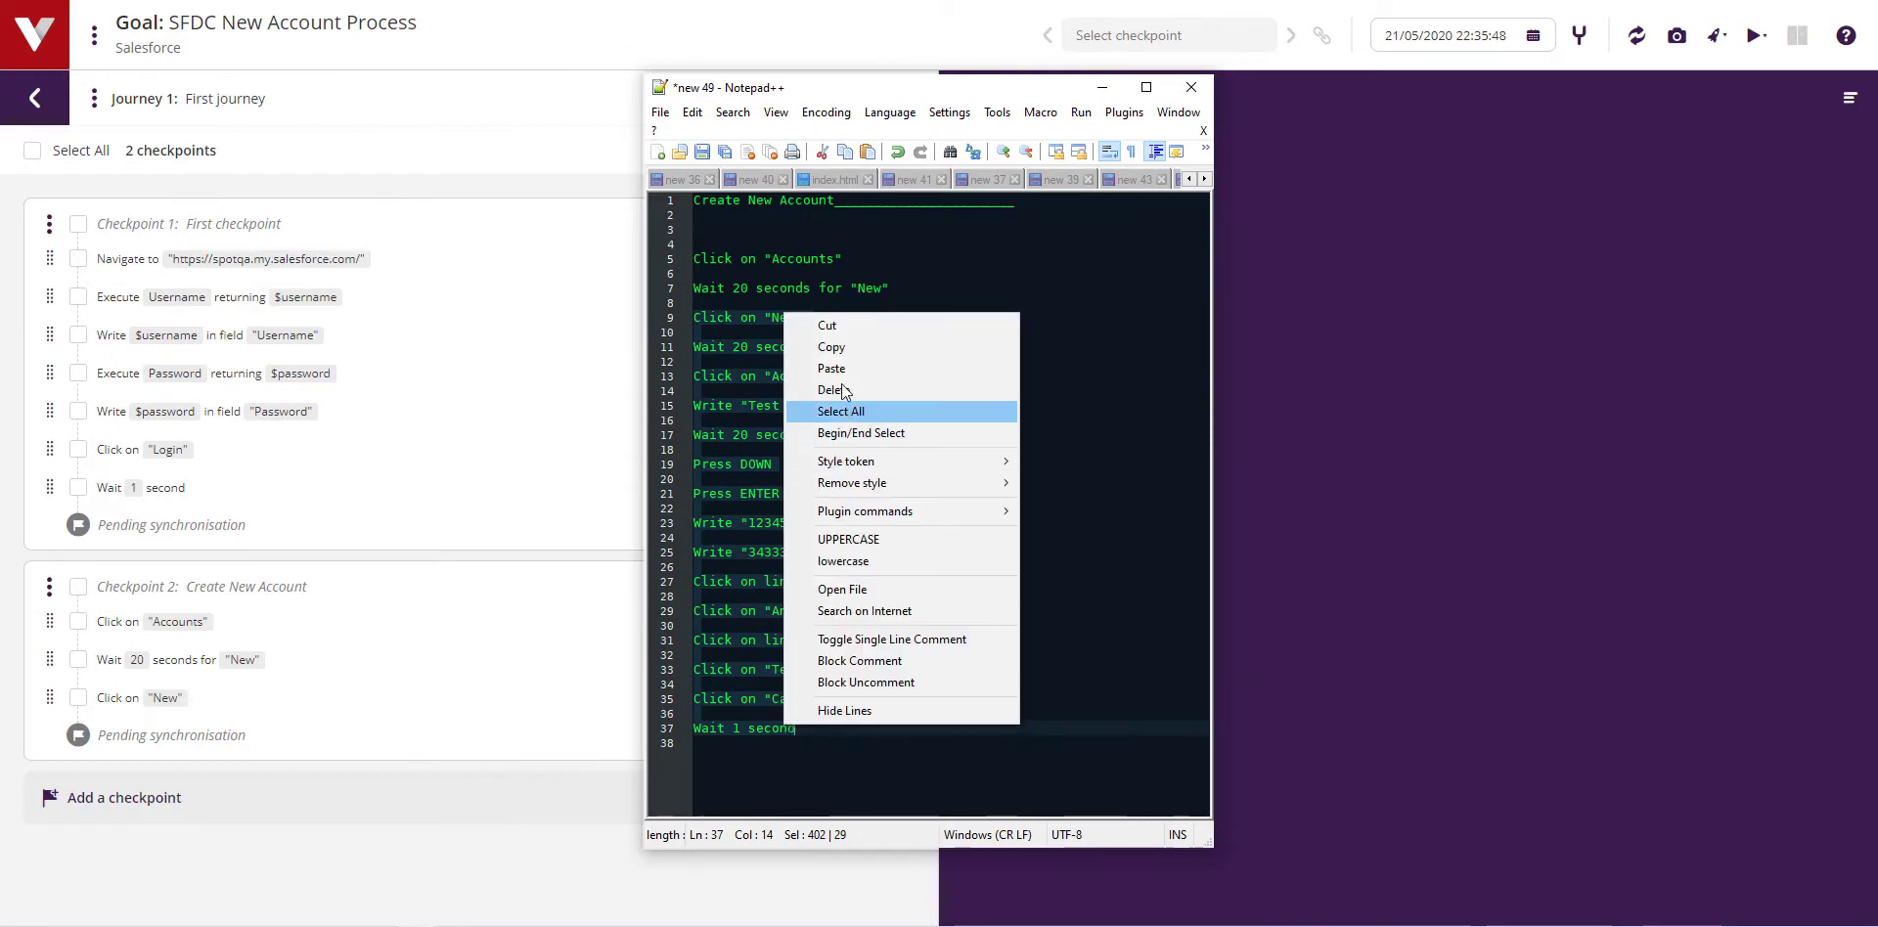
{"action": "left_click", "coordinate": [831, 344]}
{"action": "left_click", "coordinate": [453, 717]}
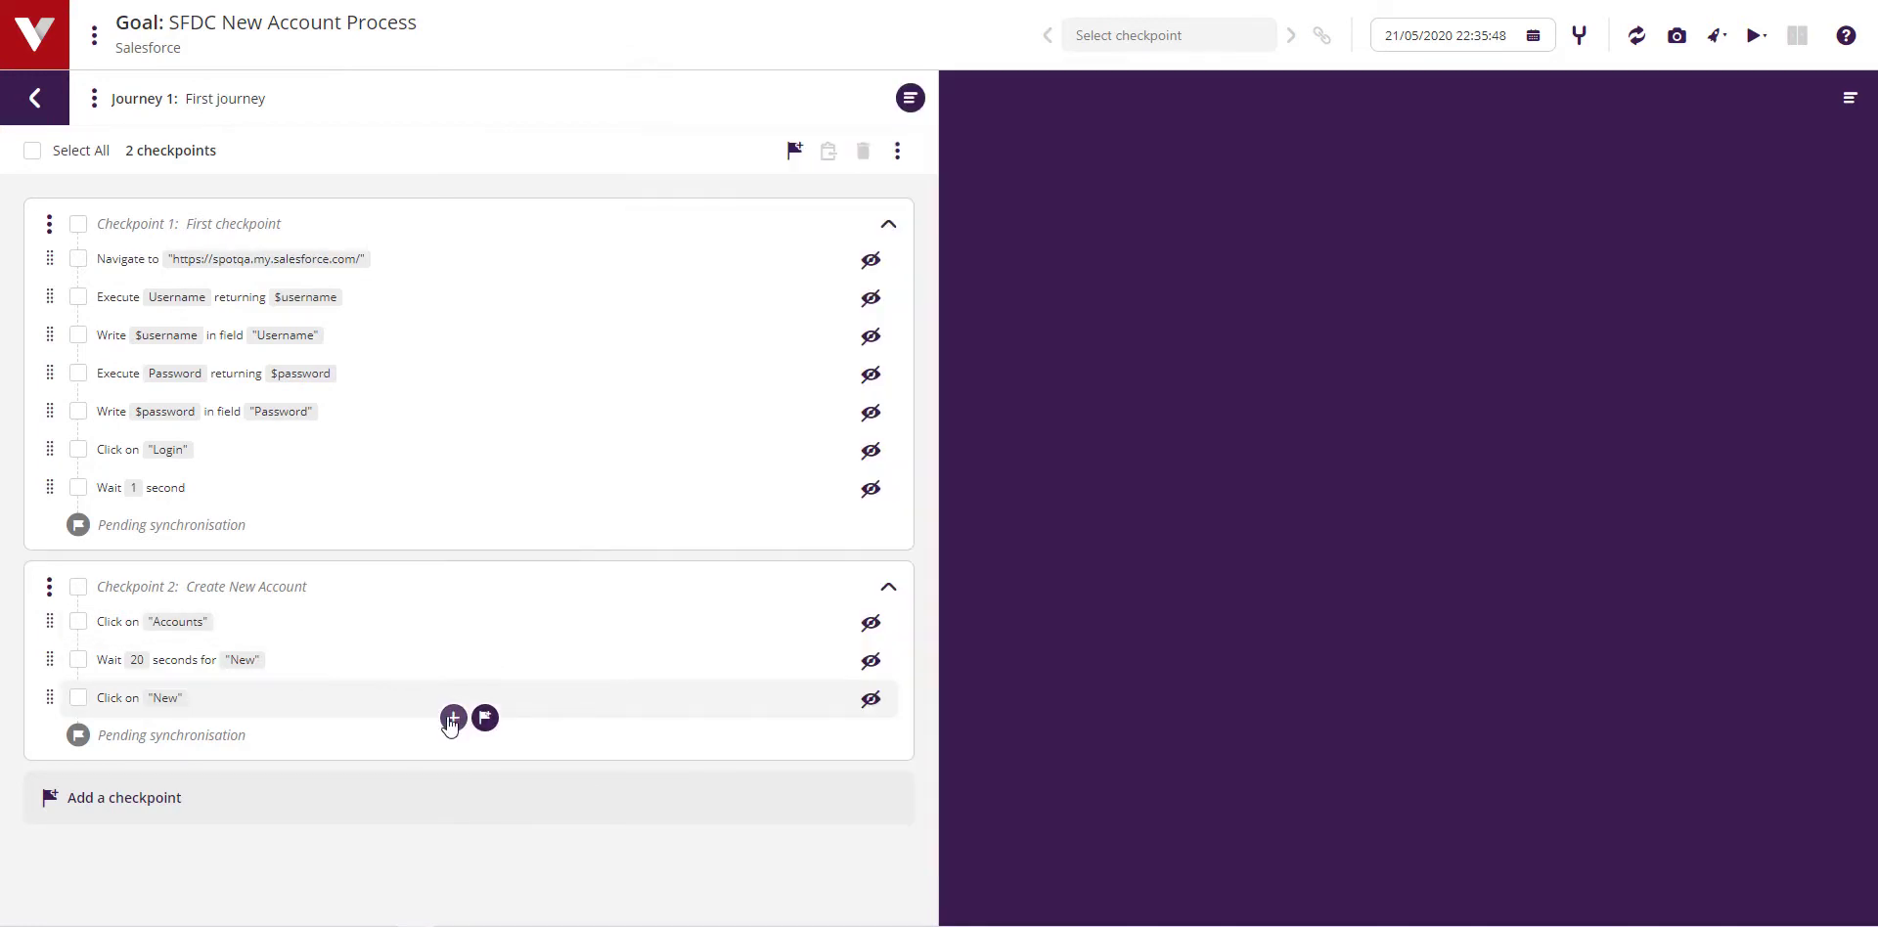
{"action": "key", "text": "ctrl+v"}
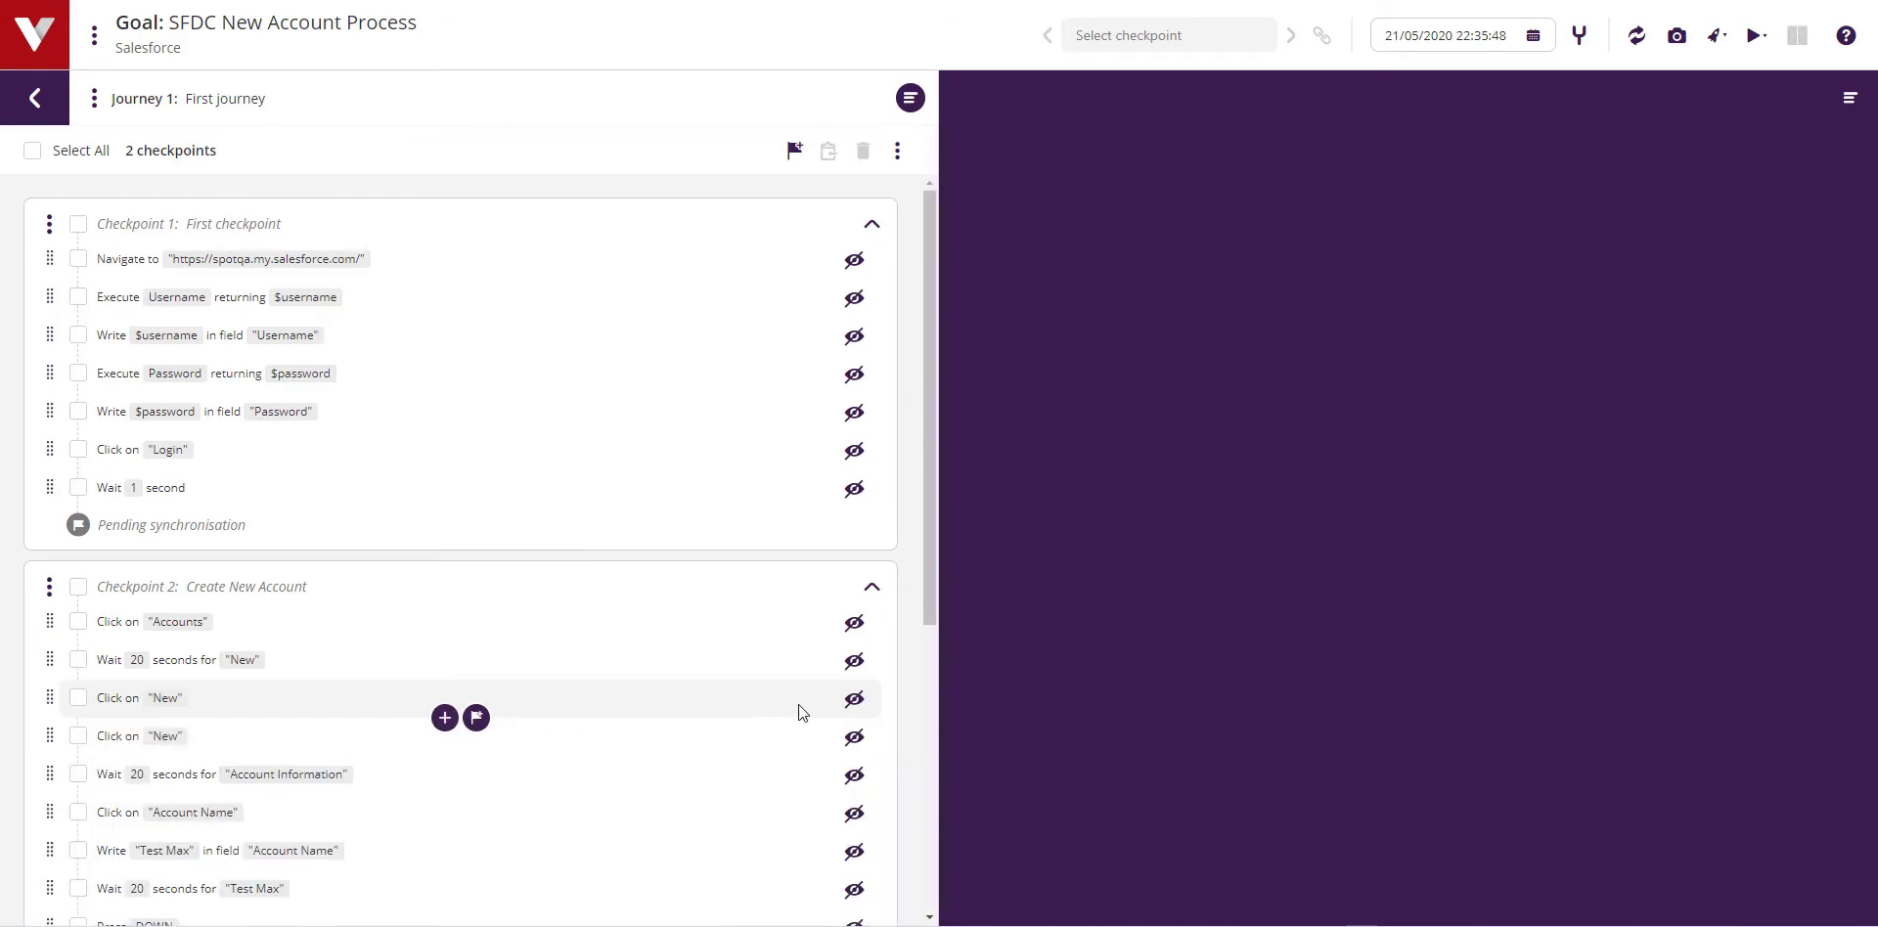
Step: Delete the duplicate Click on "New" step
{"action": "left_click", "coordinate": [854, 703]}
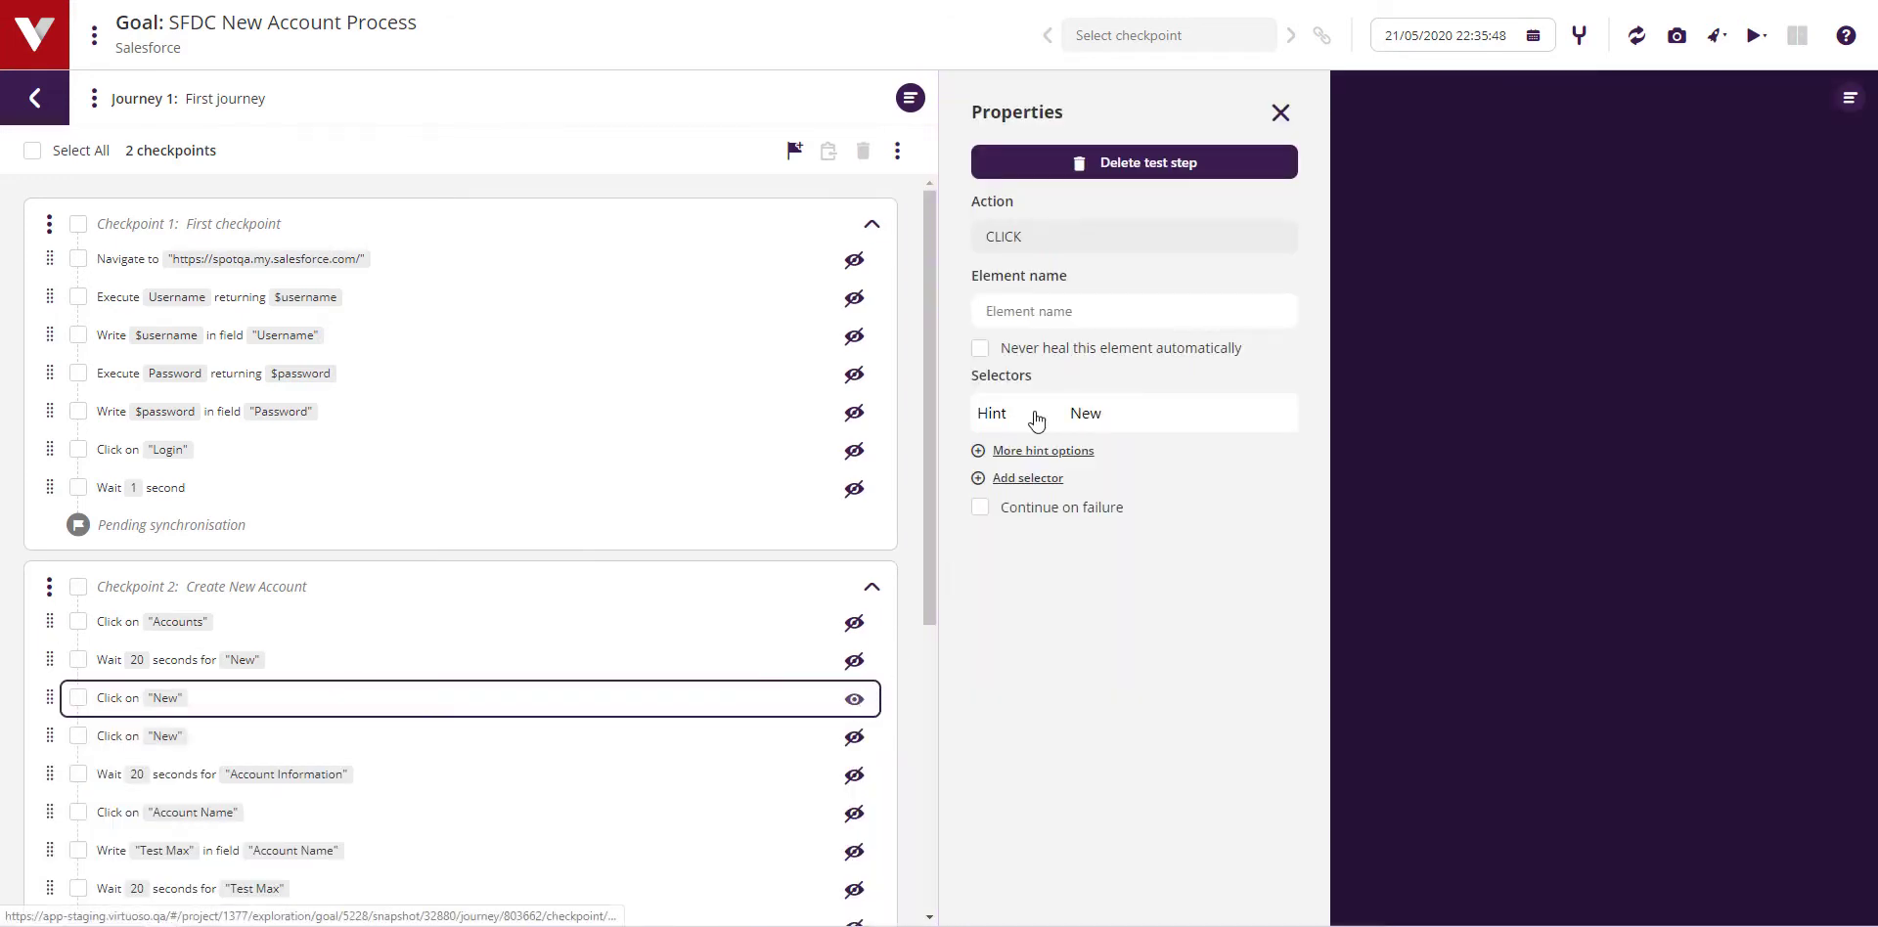
{"action": "left_click", "coordinate": [1163, 163]}
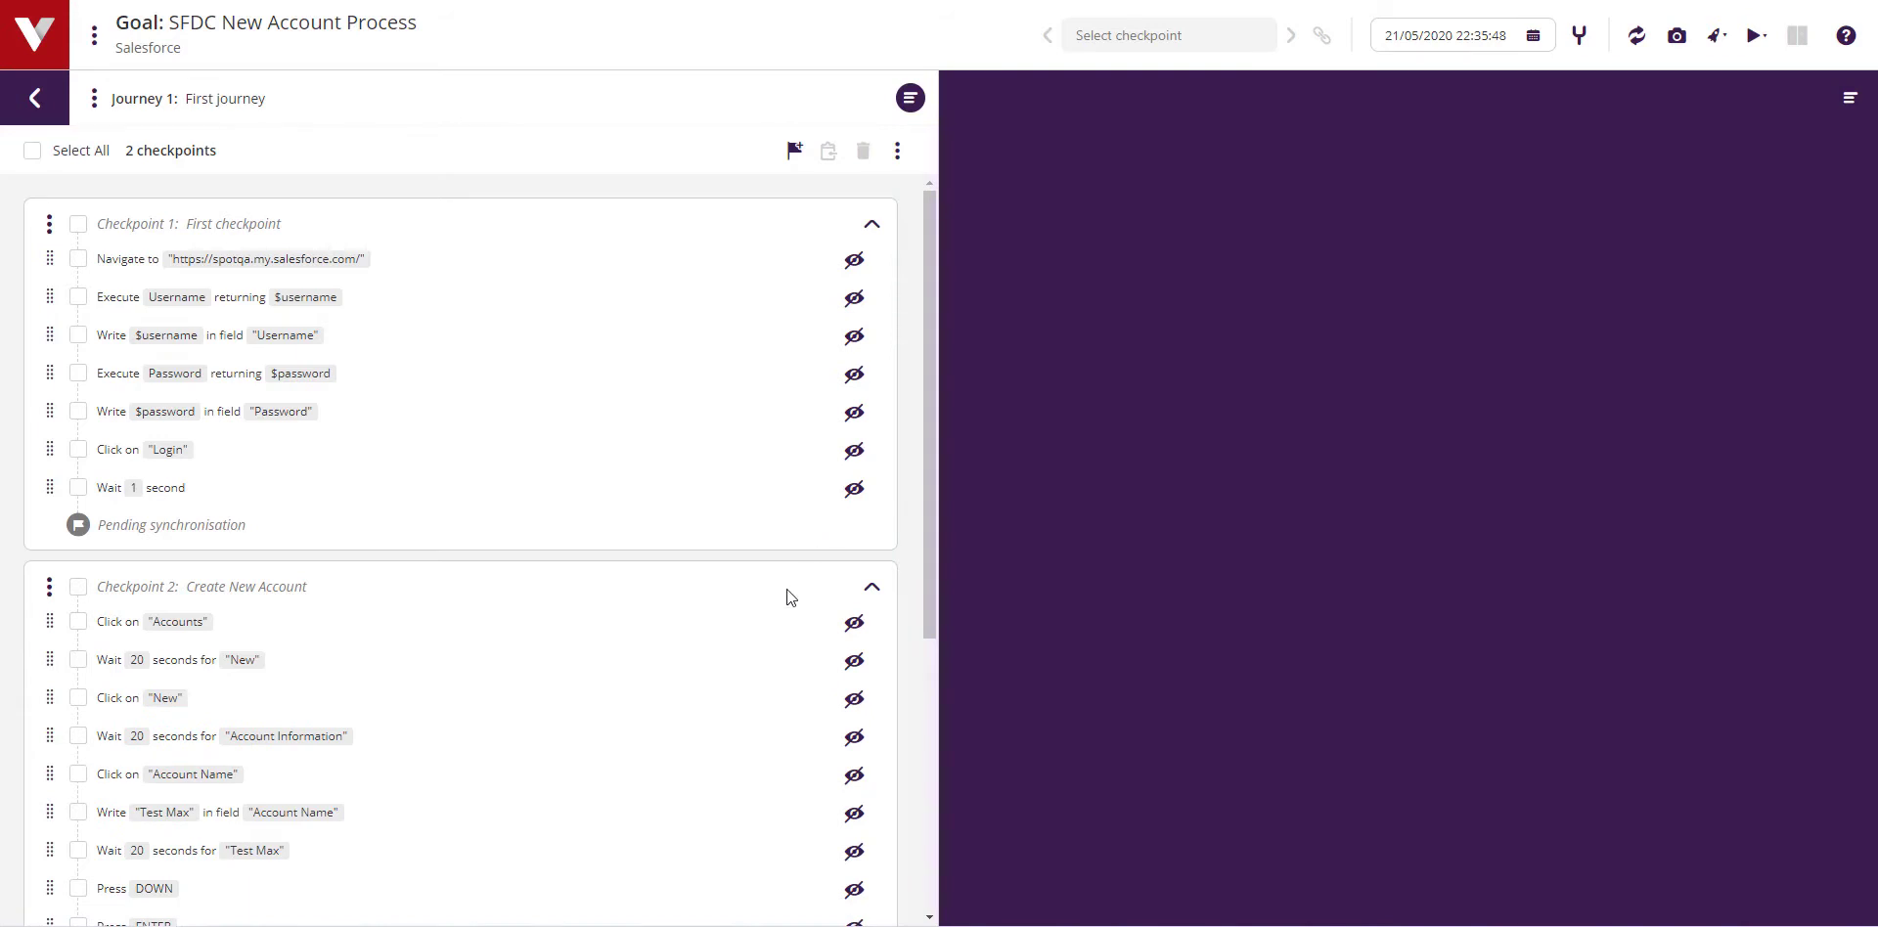
{"action": "scroll", "coordinate": [790, 597], "scroll_direction": "down", "scroll_amount": 3}
Step: Review the remaining Click on "New" step's selector hints and add an empty selector
{"action": "left_click", "coordinate": [854, 446]}
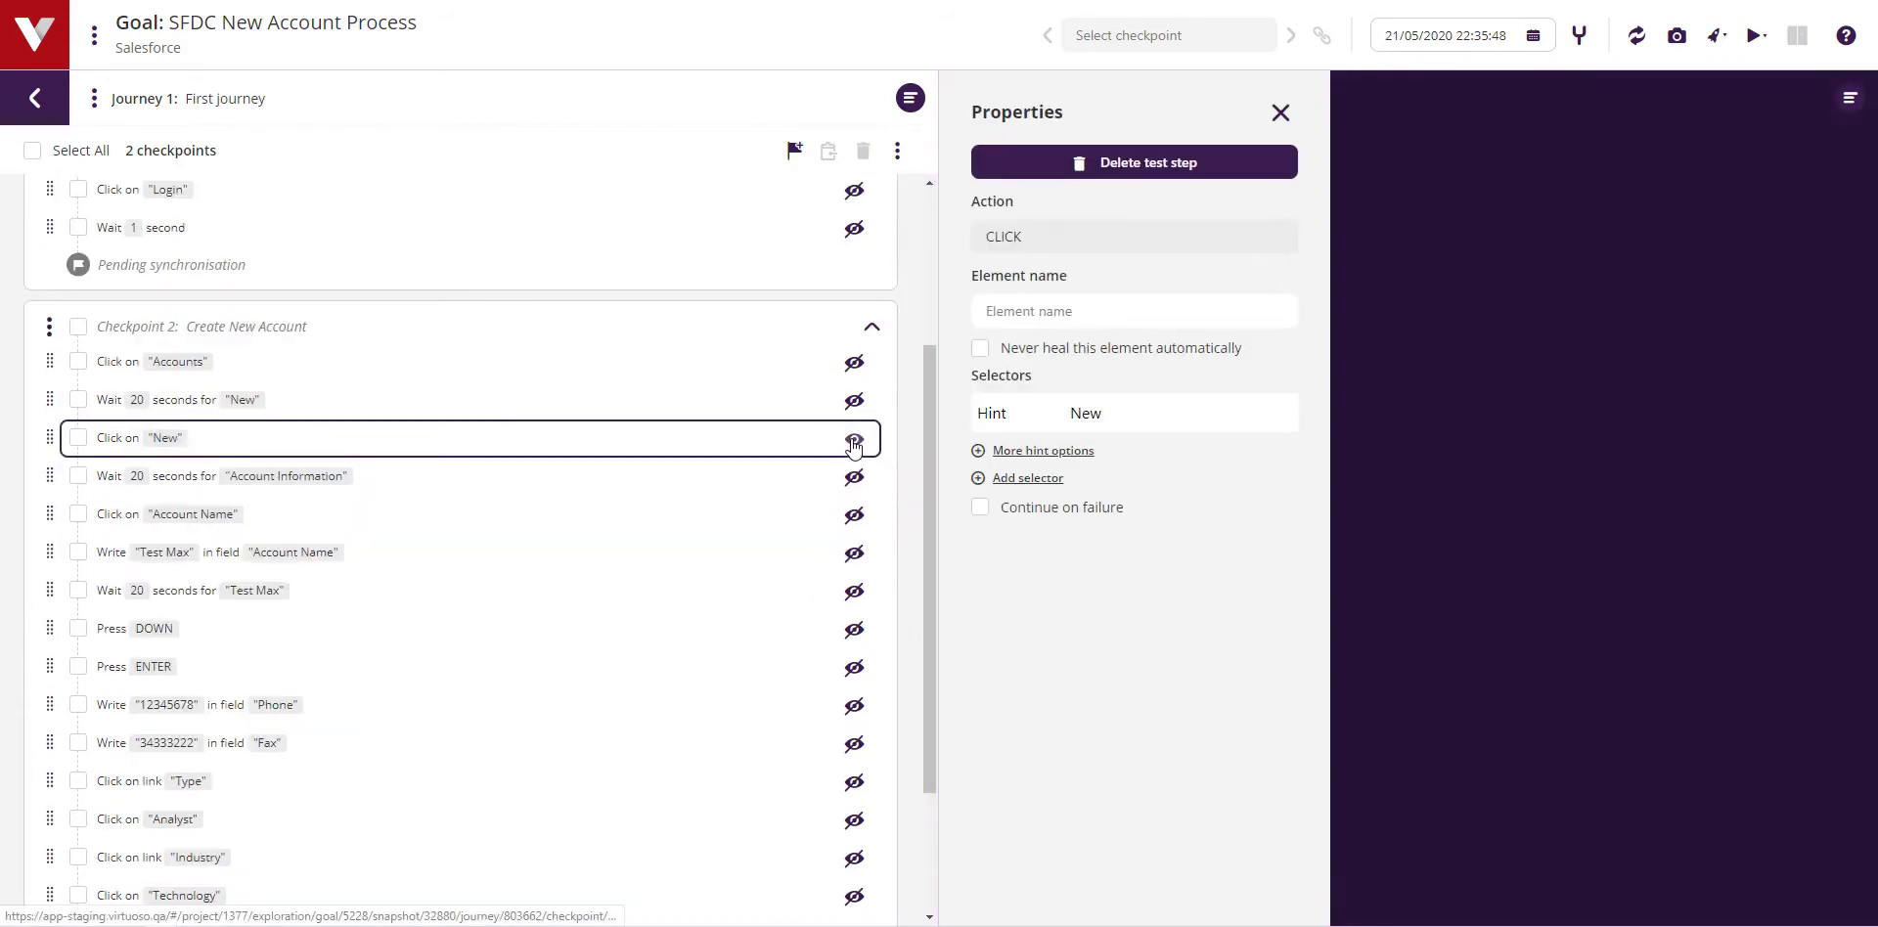
{"action": "left_click", "coordinate": [1005, 451]}
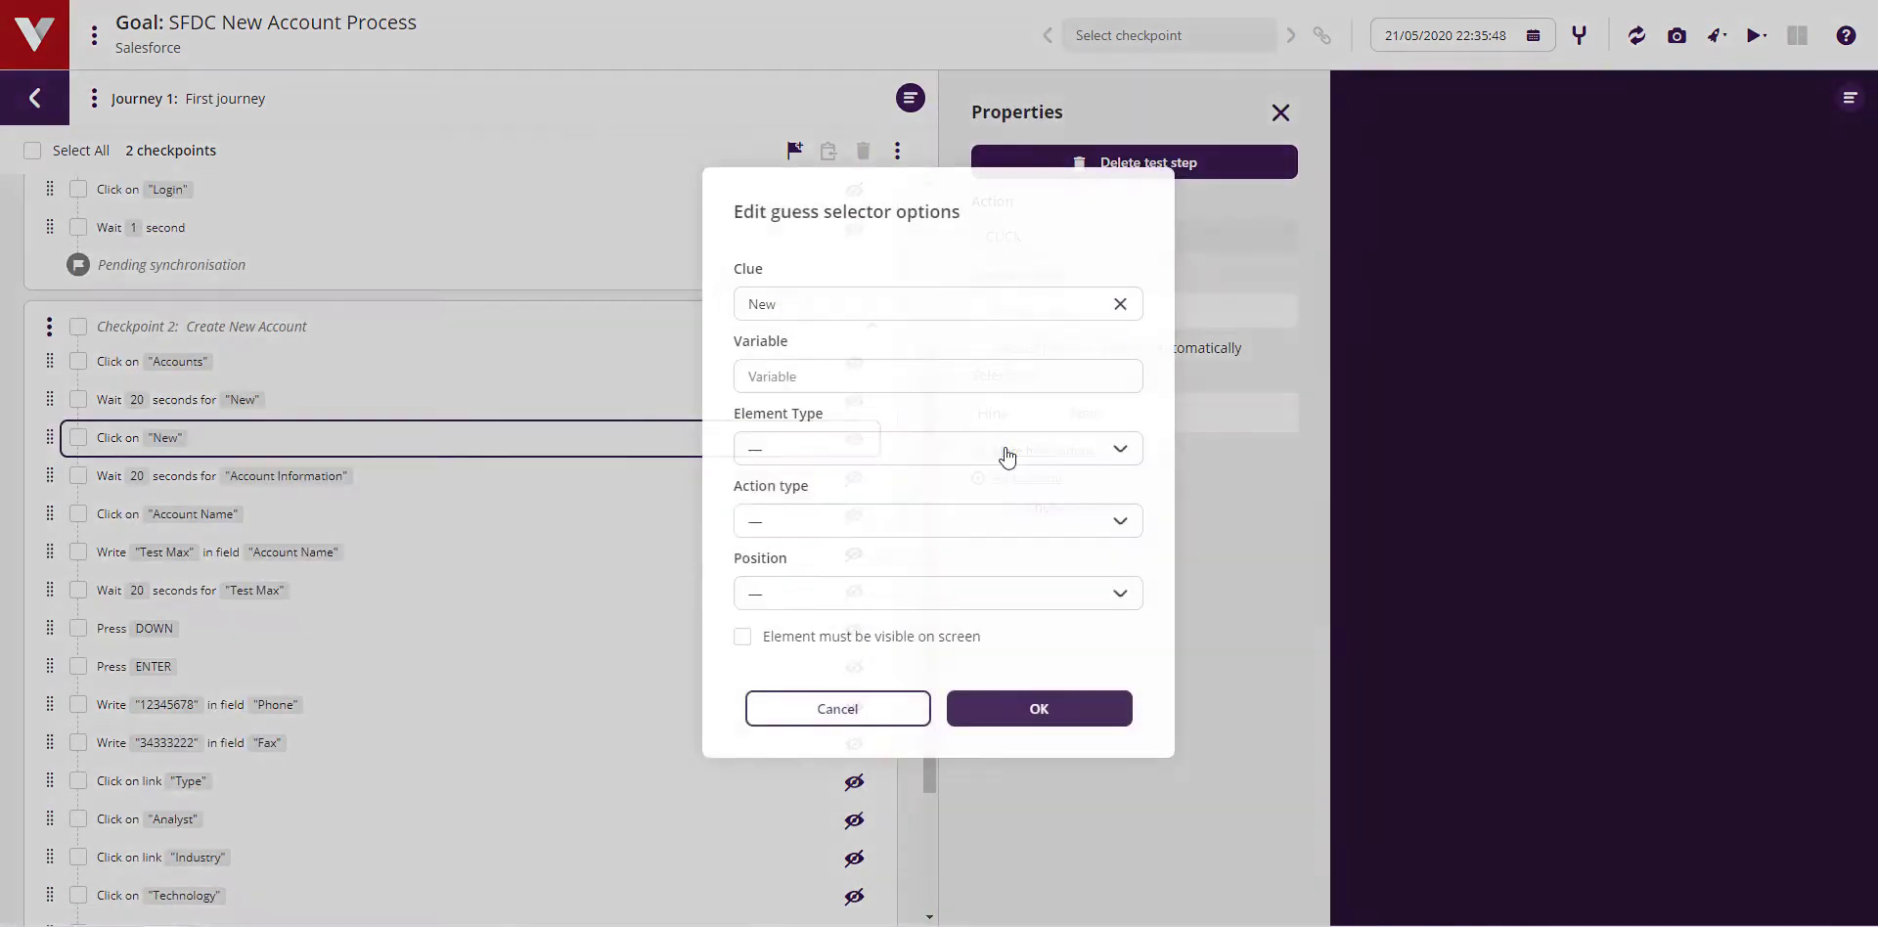
{"action": "left_click", "coordinate": [1007, 449]}
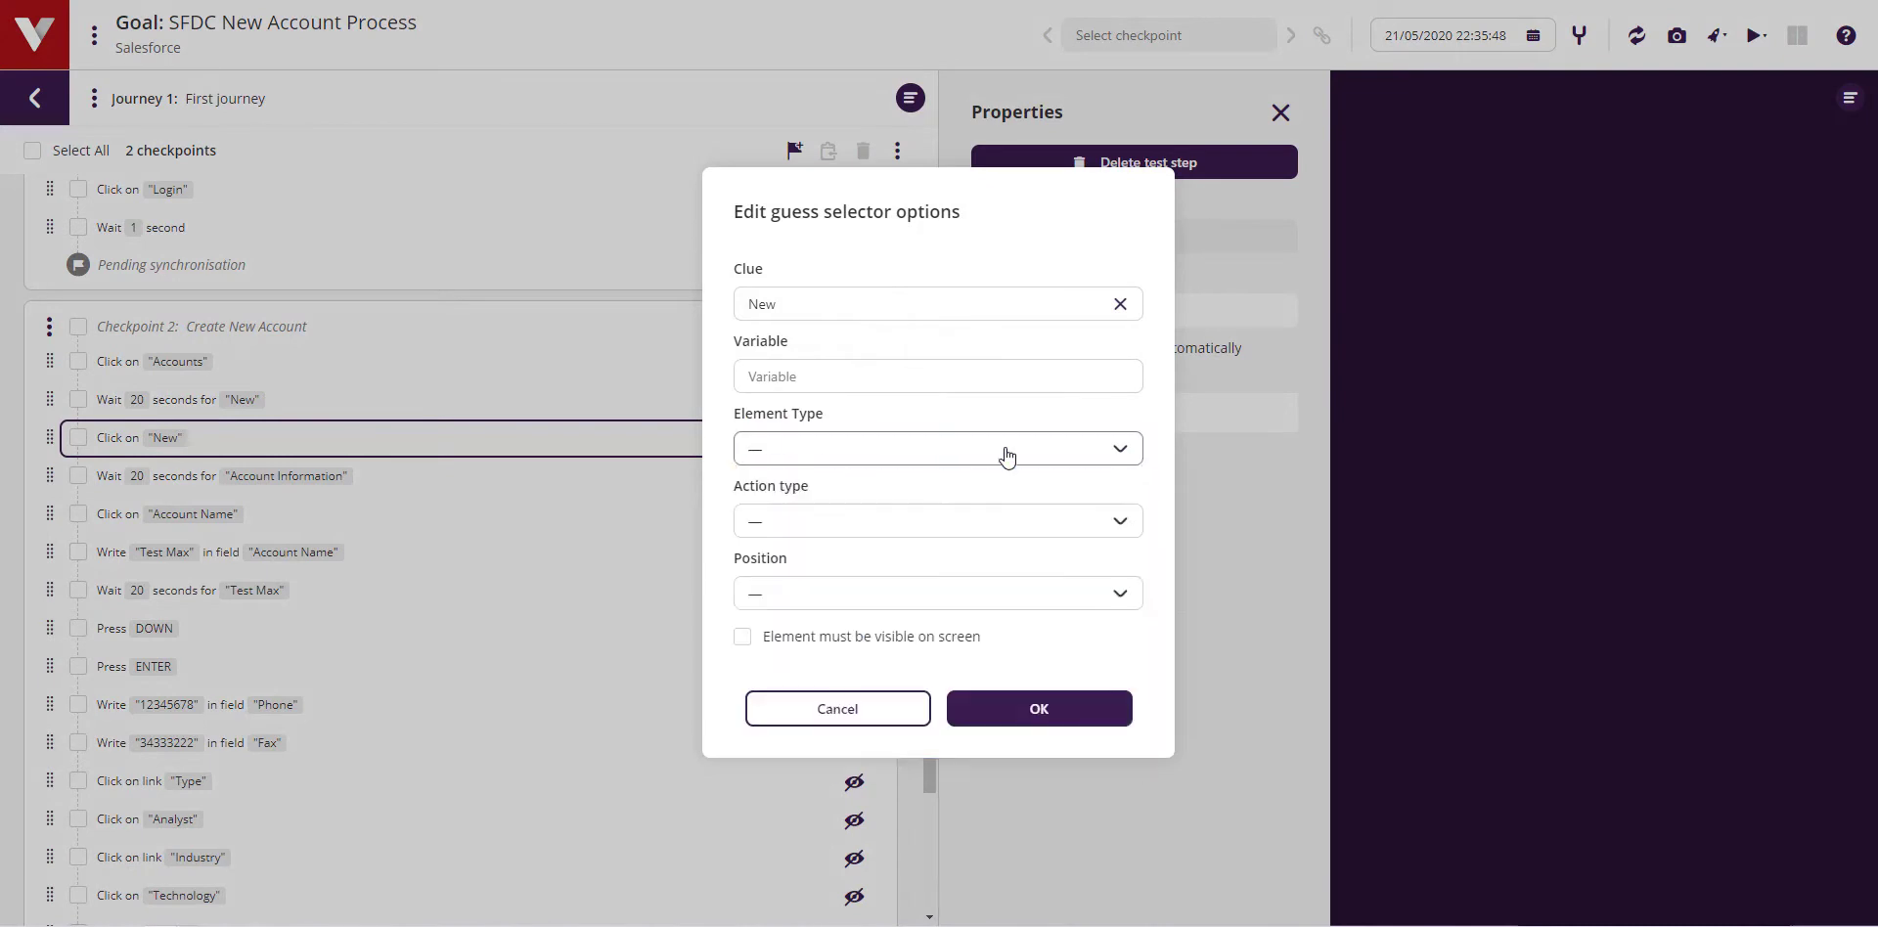
{"action": "left_click", "coordinate": [1002, 701]}
{"action": "left_click", "coordinate": [1033, 477]}
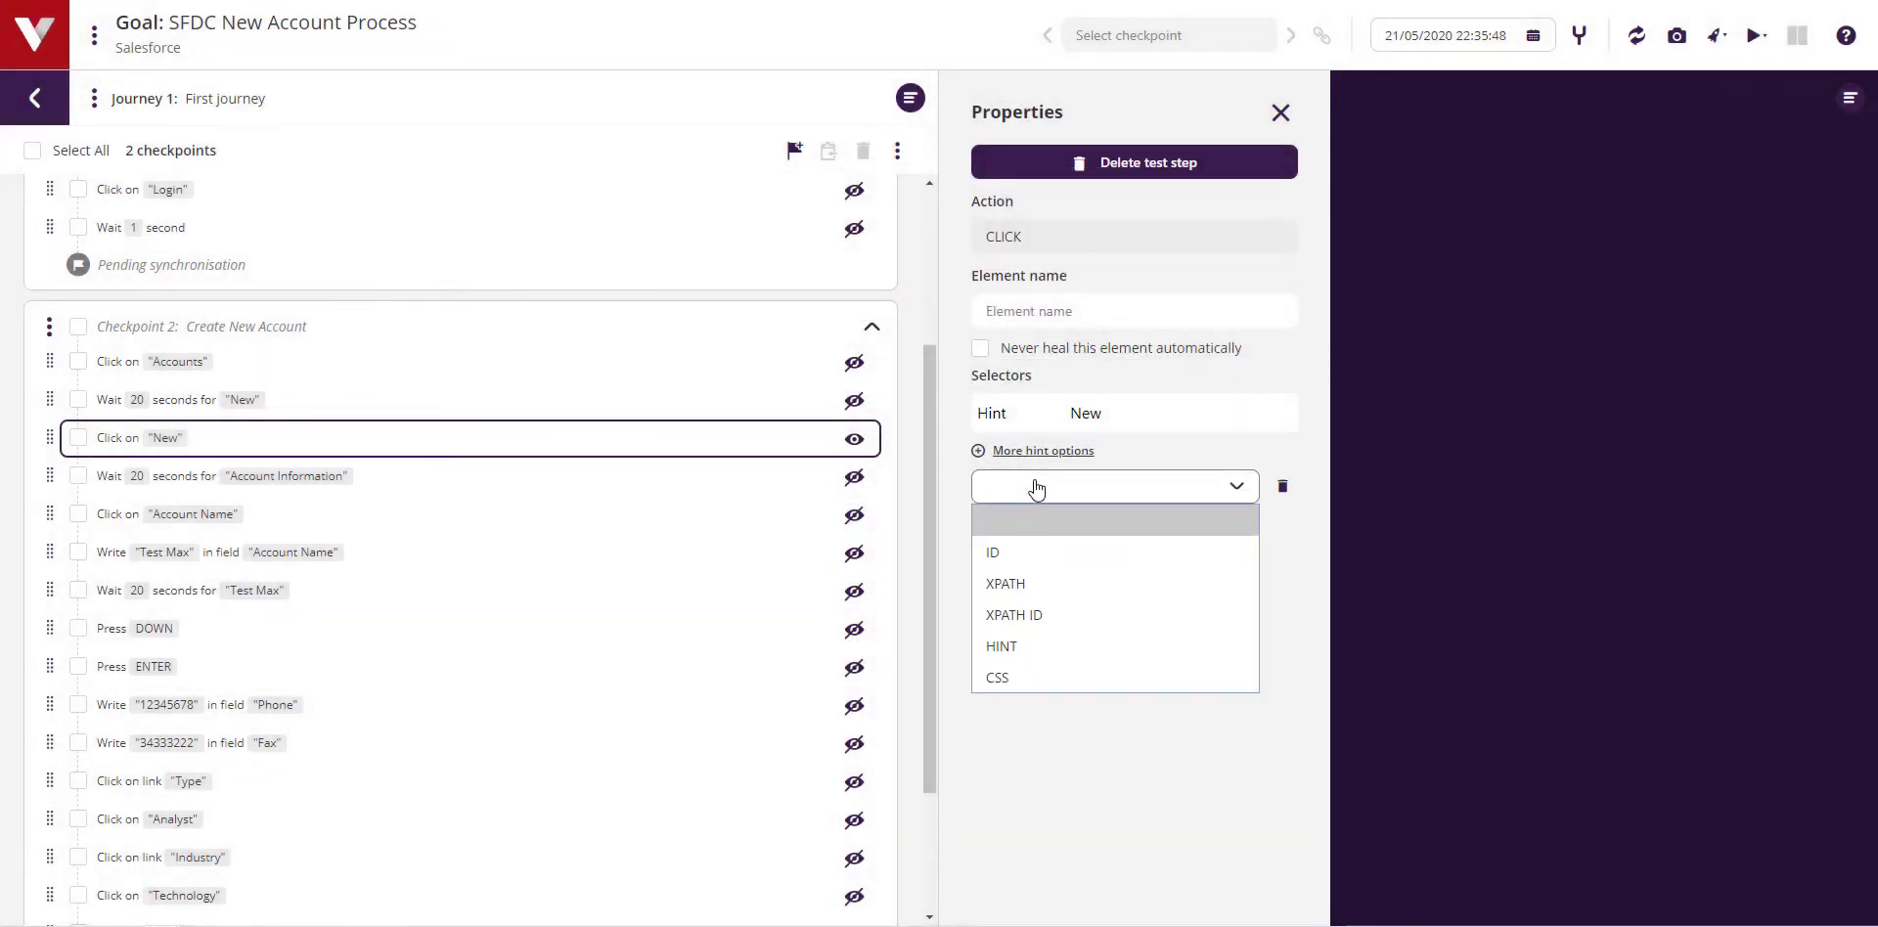
{"action": "left_click", "coordinate": [1037, 486]}
{"action": "mouse_move", "coordinate": [617, 476]}
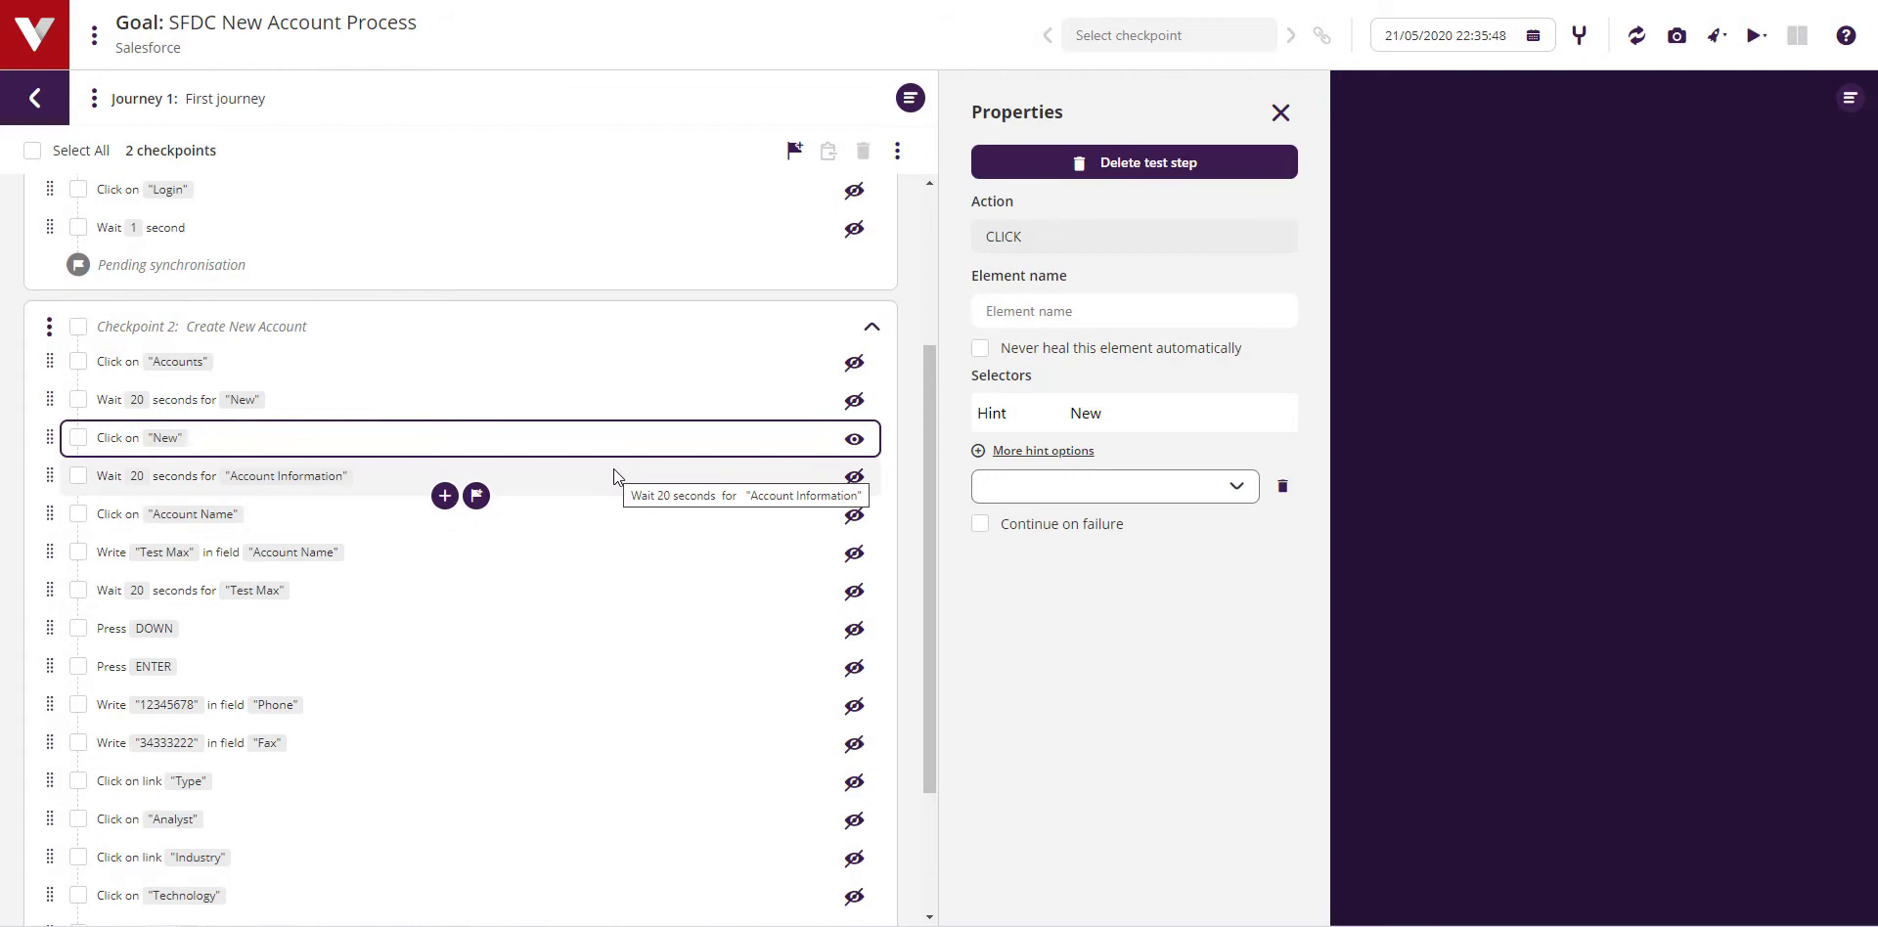
Step: Execute Journey 1 from its options menu and return to the project dashboard
{"action": "left_click", "coordinate": [1281, 113]}
{"action": "left_click", "coordinate": [93, 98]}
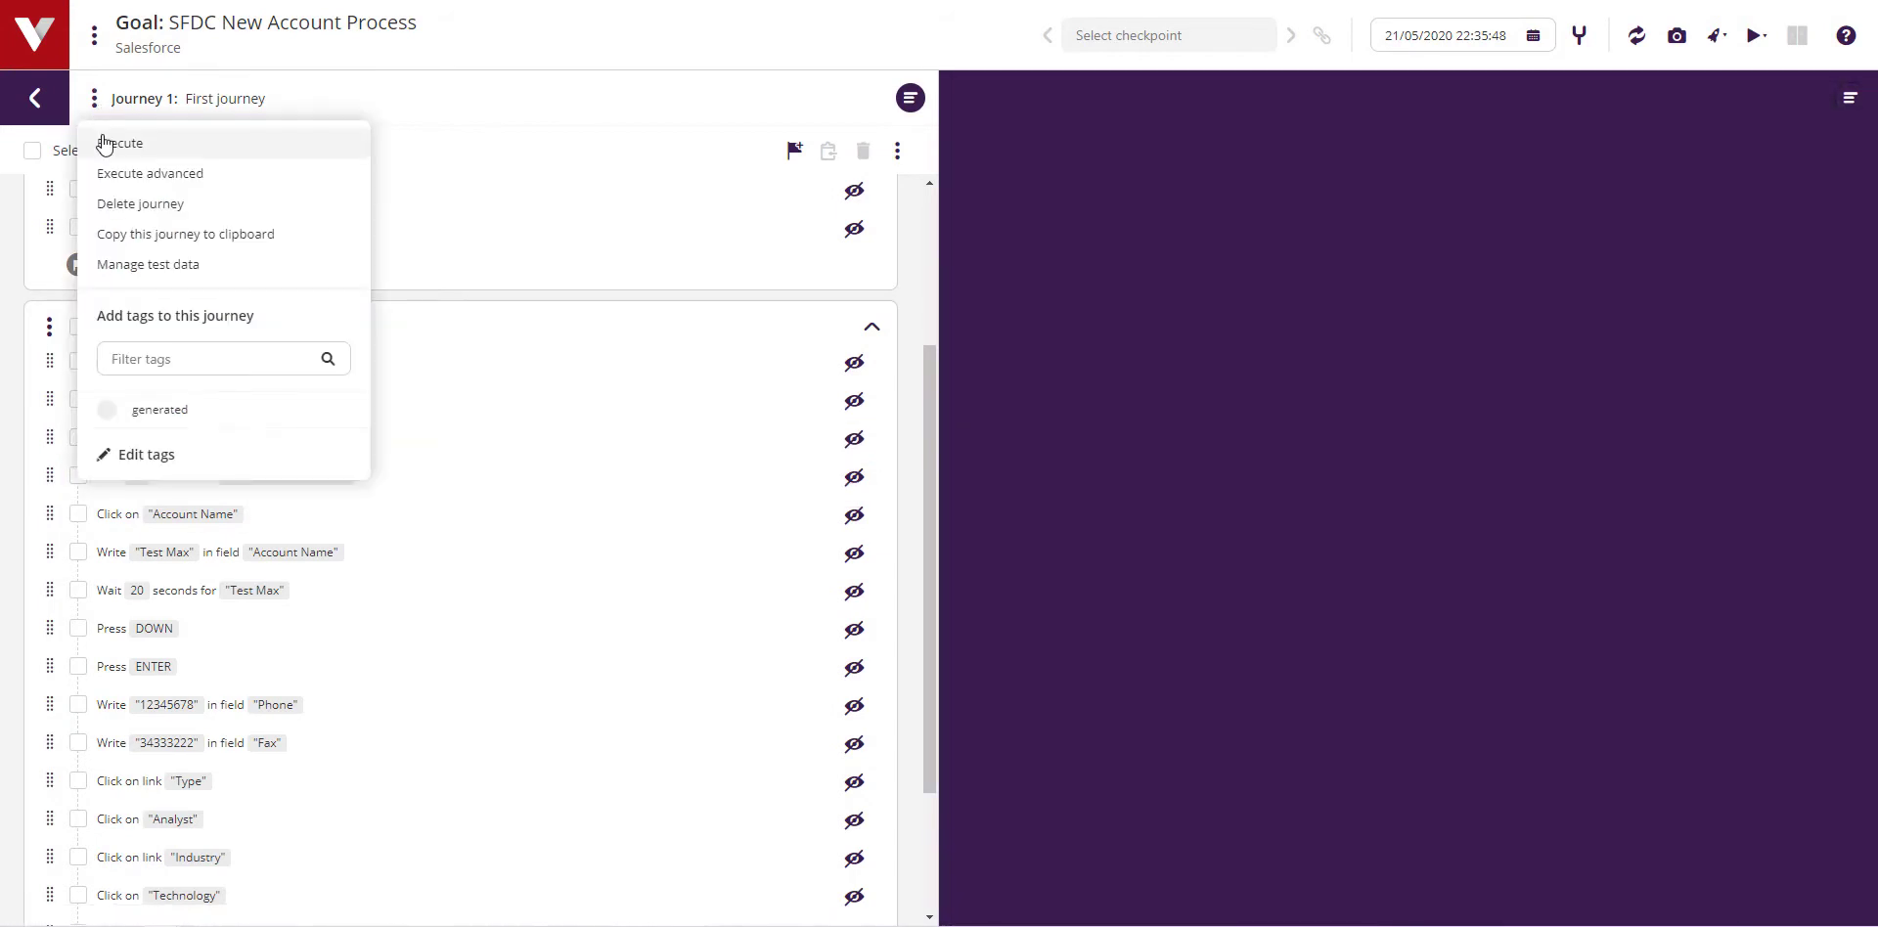
{"action": "left_click", "coordinate": [104, 144]}
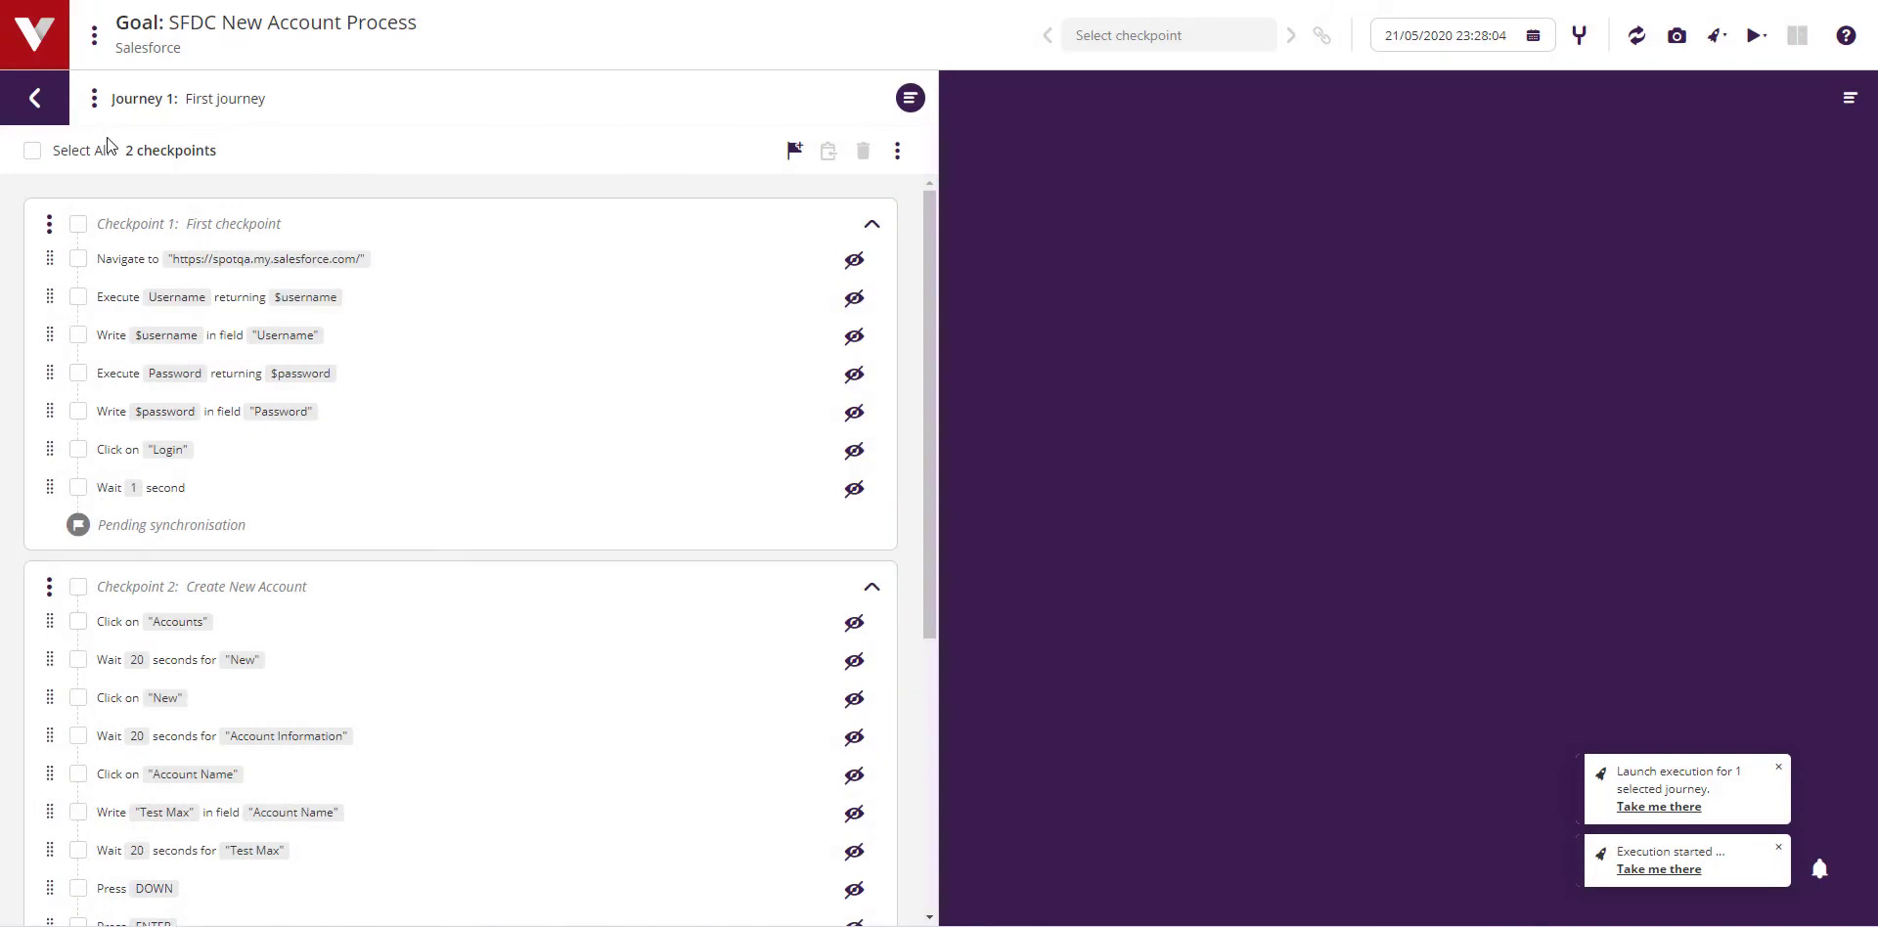
{"action": "left_click", "coordinate": [52, 64]}
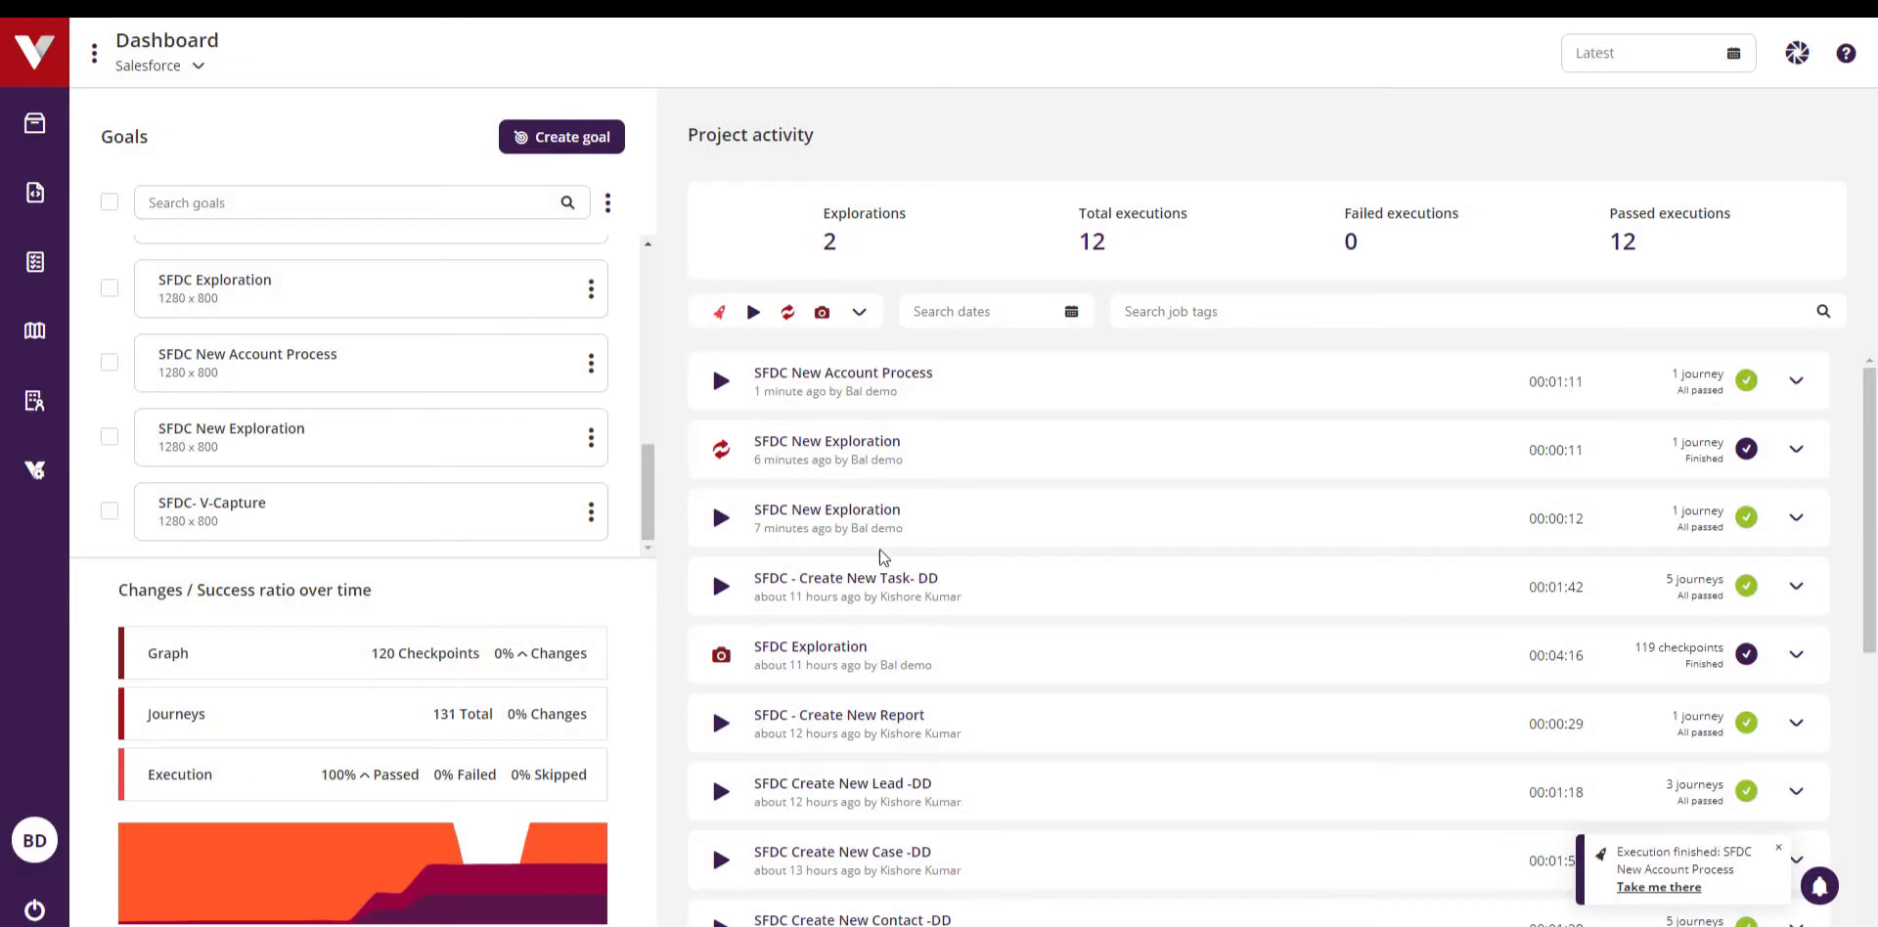
Step: Open the SFDC New Account Process execution results in Layout view, showing the healed steps
{"action": "left_click", "coordinate": [1067, 391]}
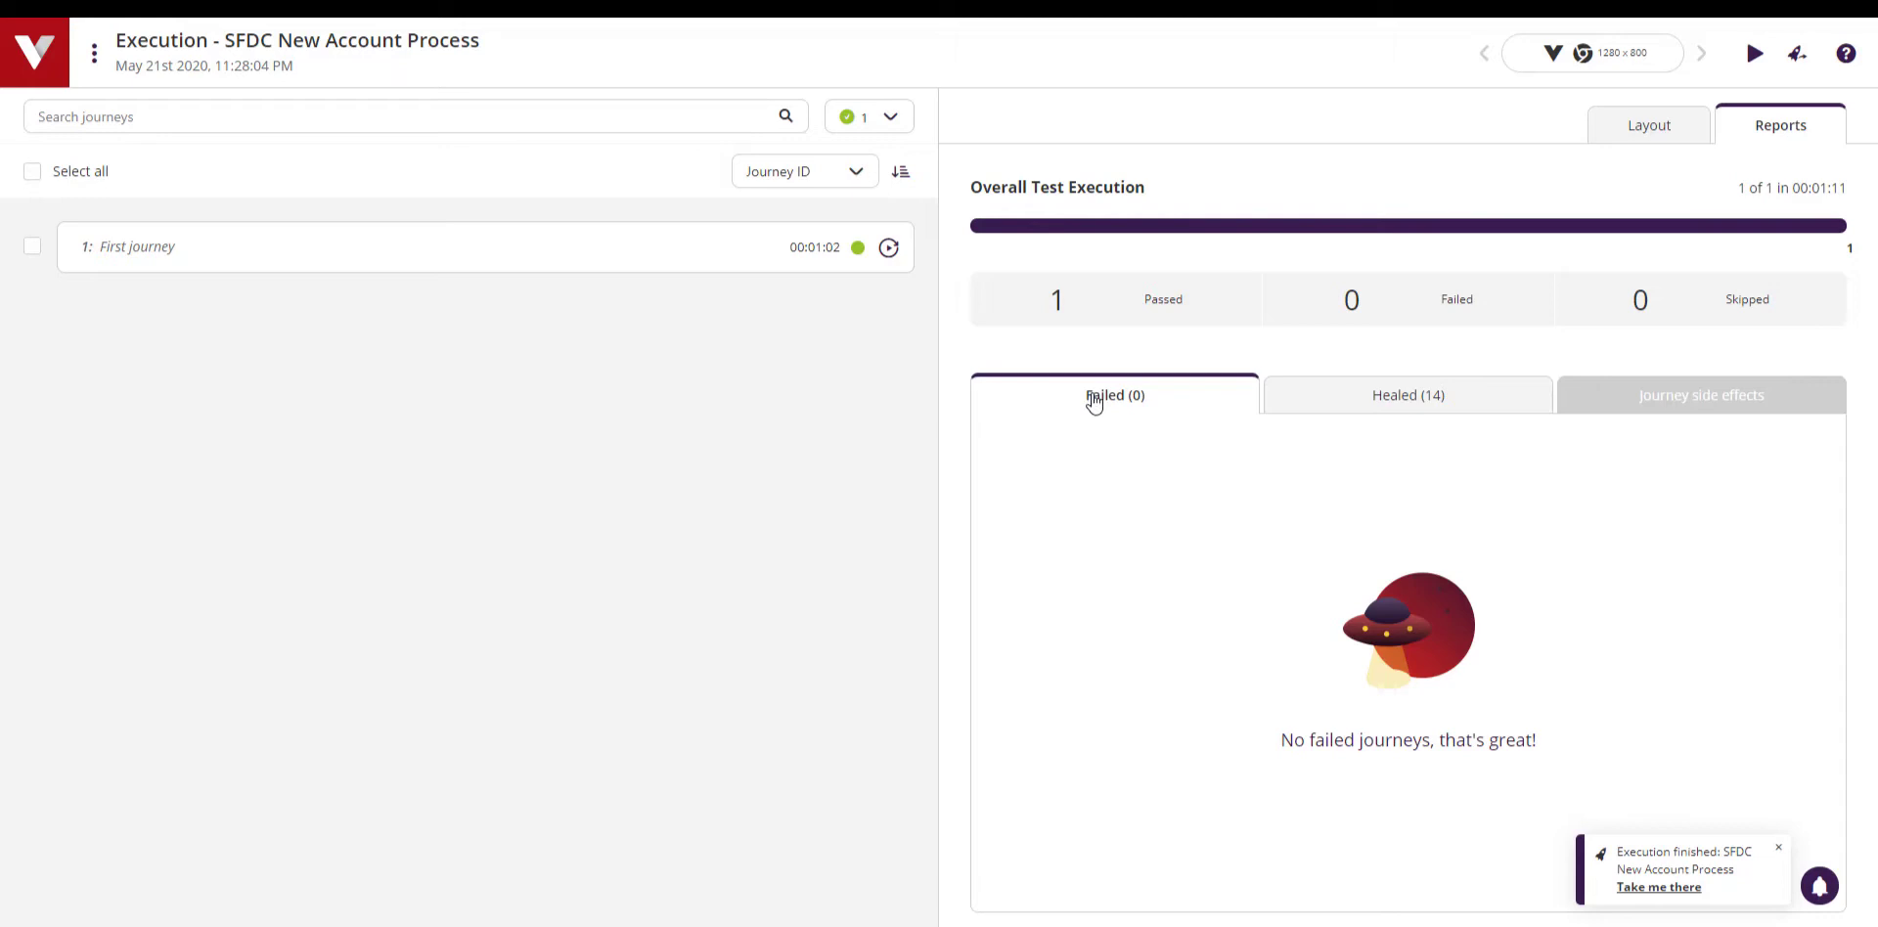
{"action": "left_click", "coordinate": [1293, 397]}
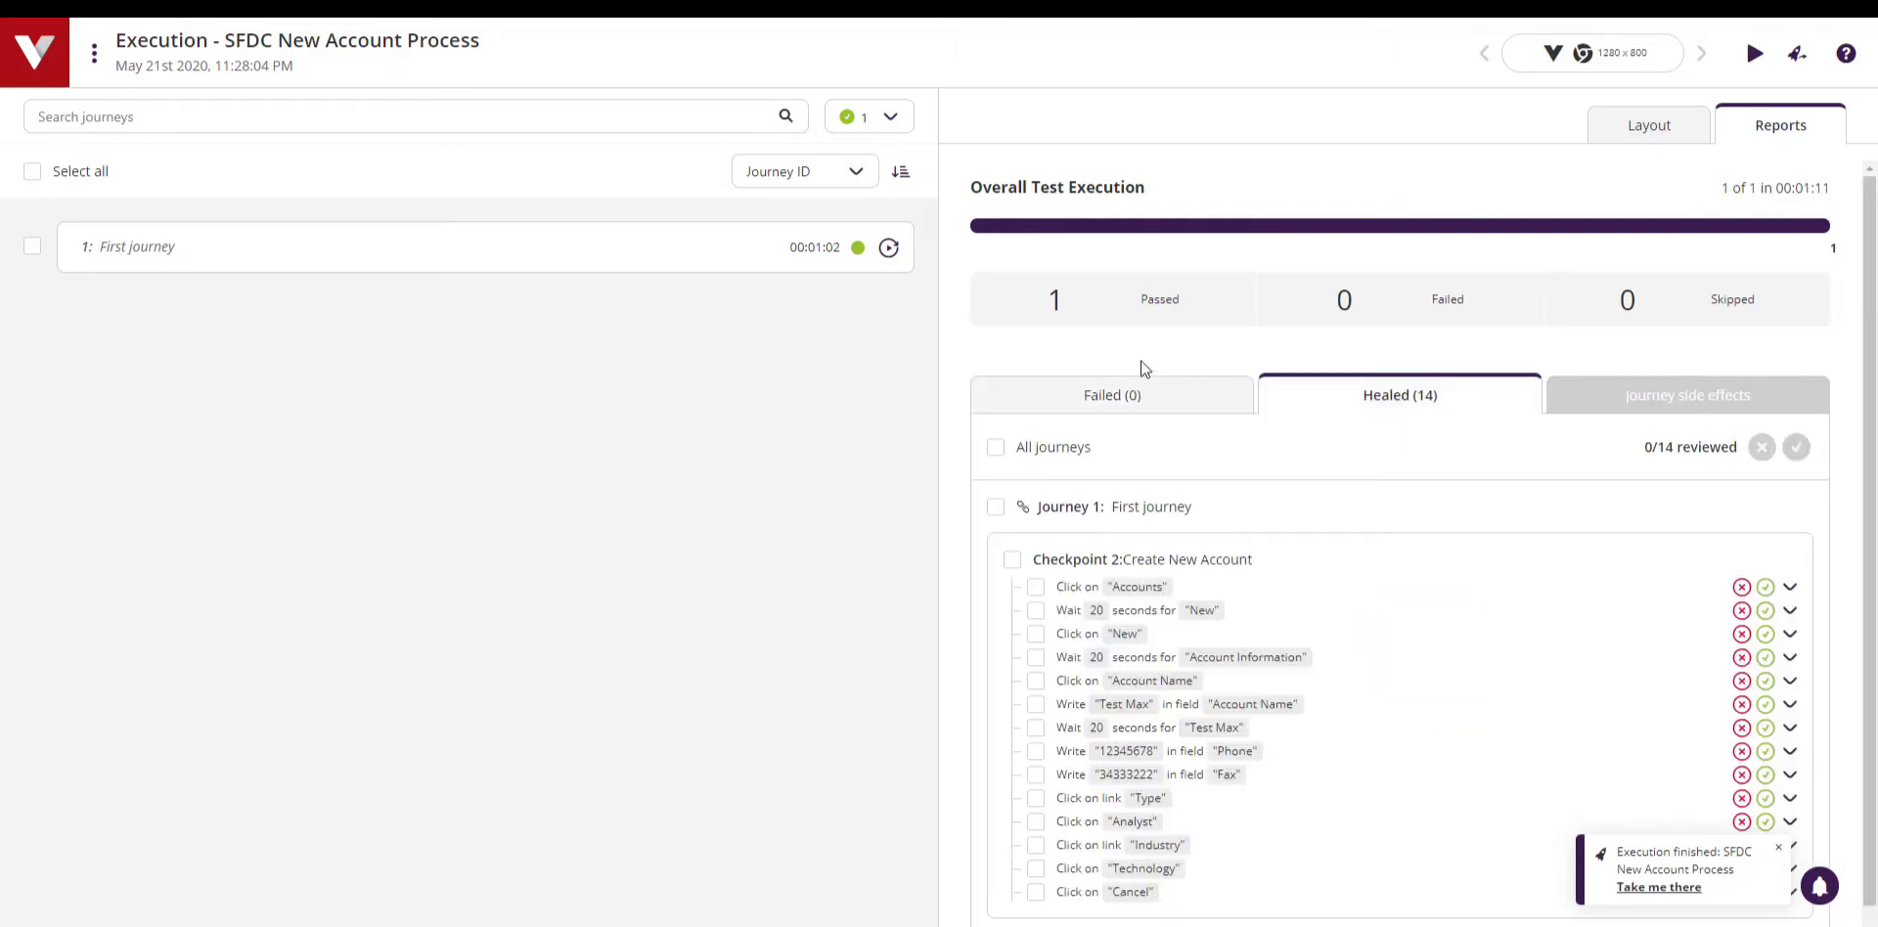
{"action": "left_click", "coordinate": [1614, 130]}
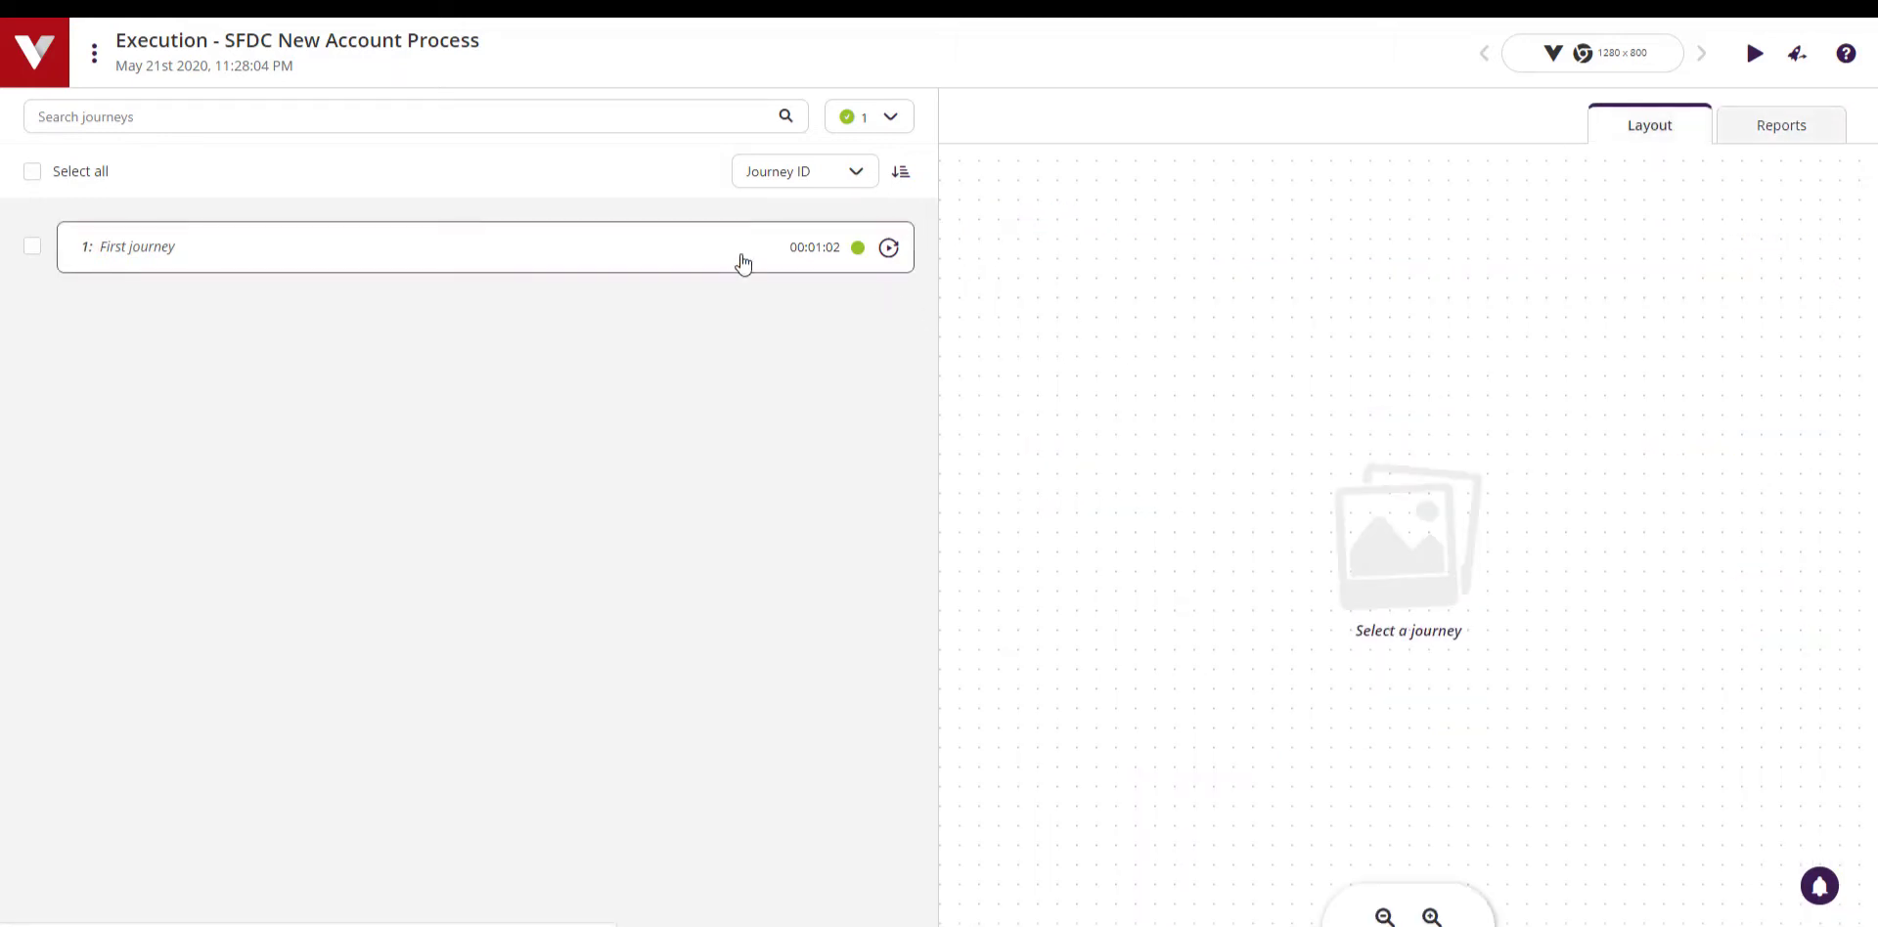
{"action": "left_click", "coordinate": [743, 252]}
Step: Inspect the Cancel step's element details and the healing info for the Industry and Cancel steps
{"action": "left_click", "coordinate": [777, 820]}
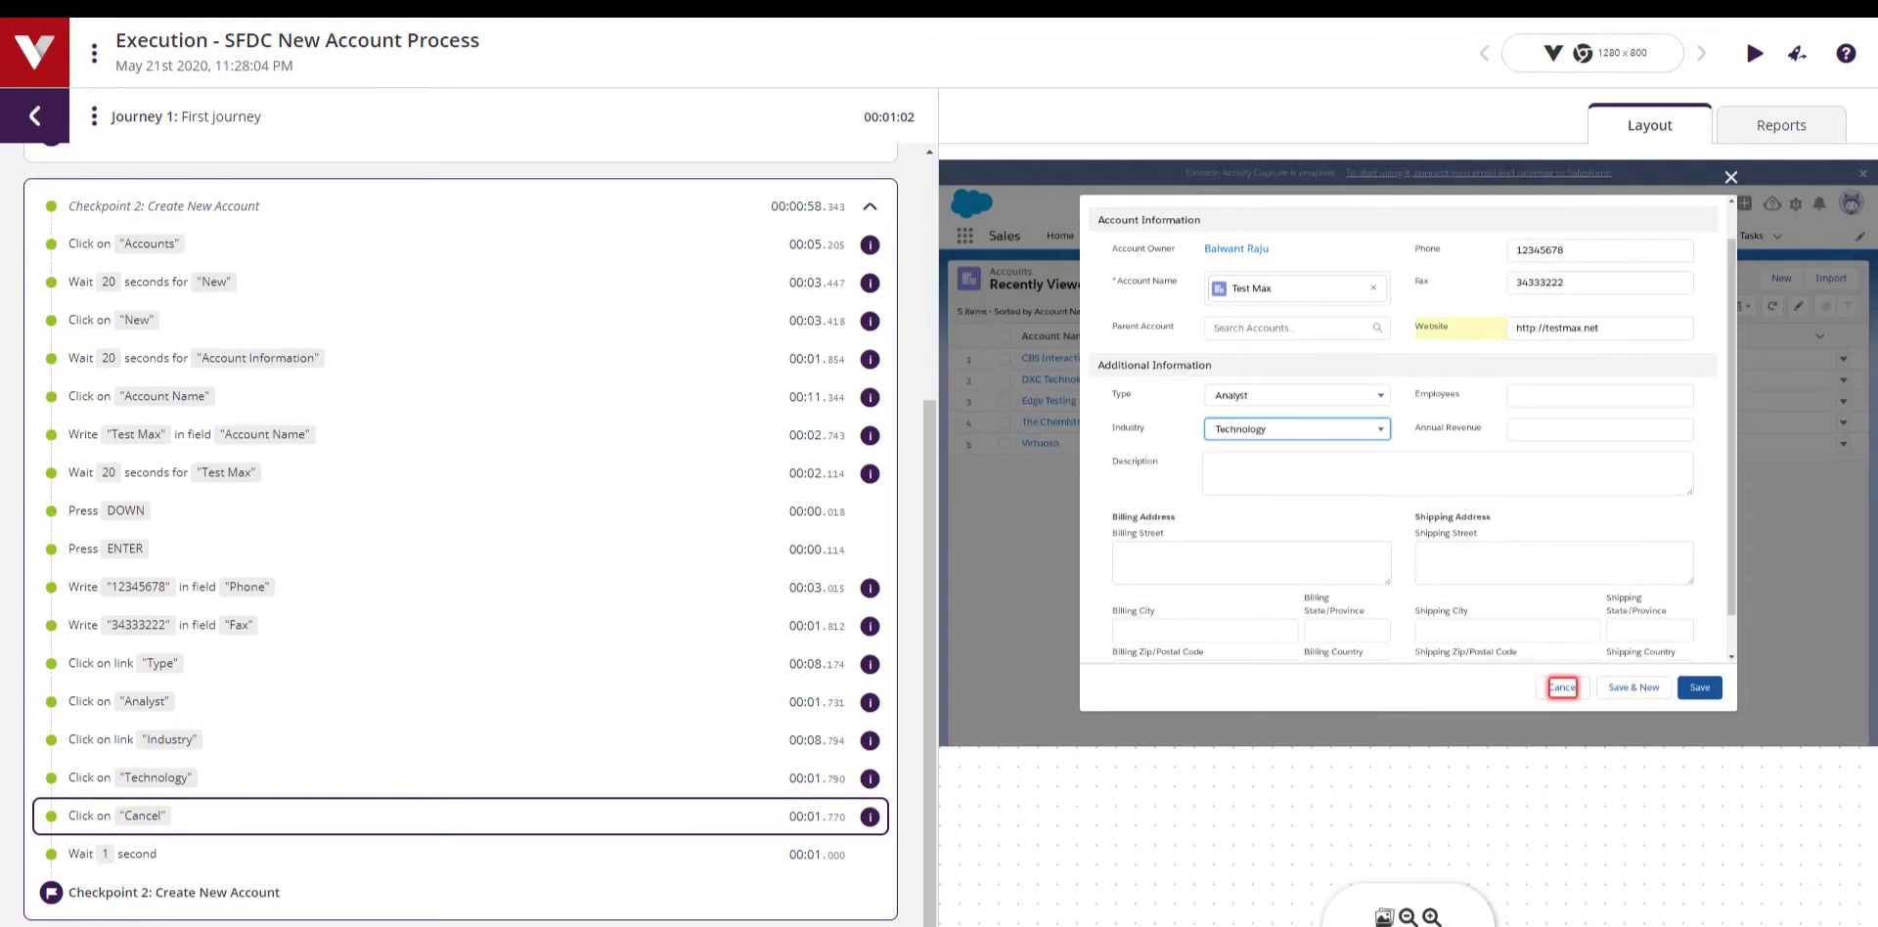
{"action": "left_click", "coordinate": [1554, 727]}
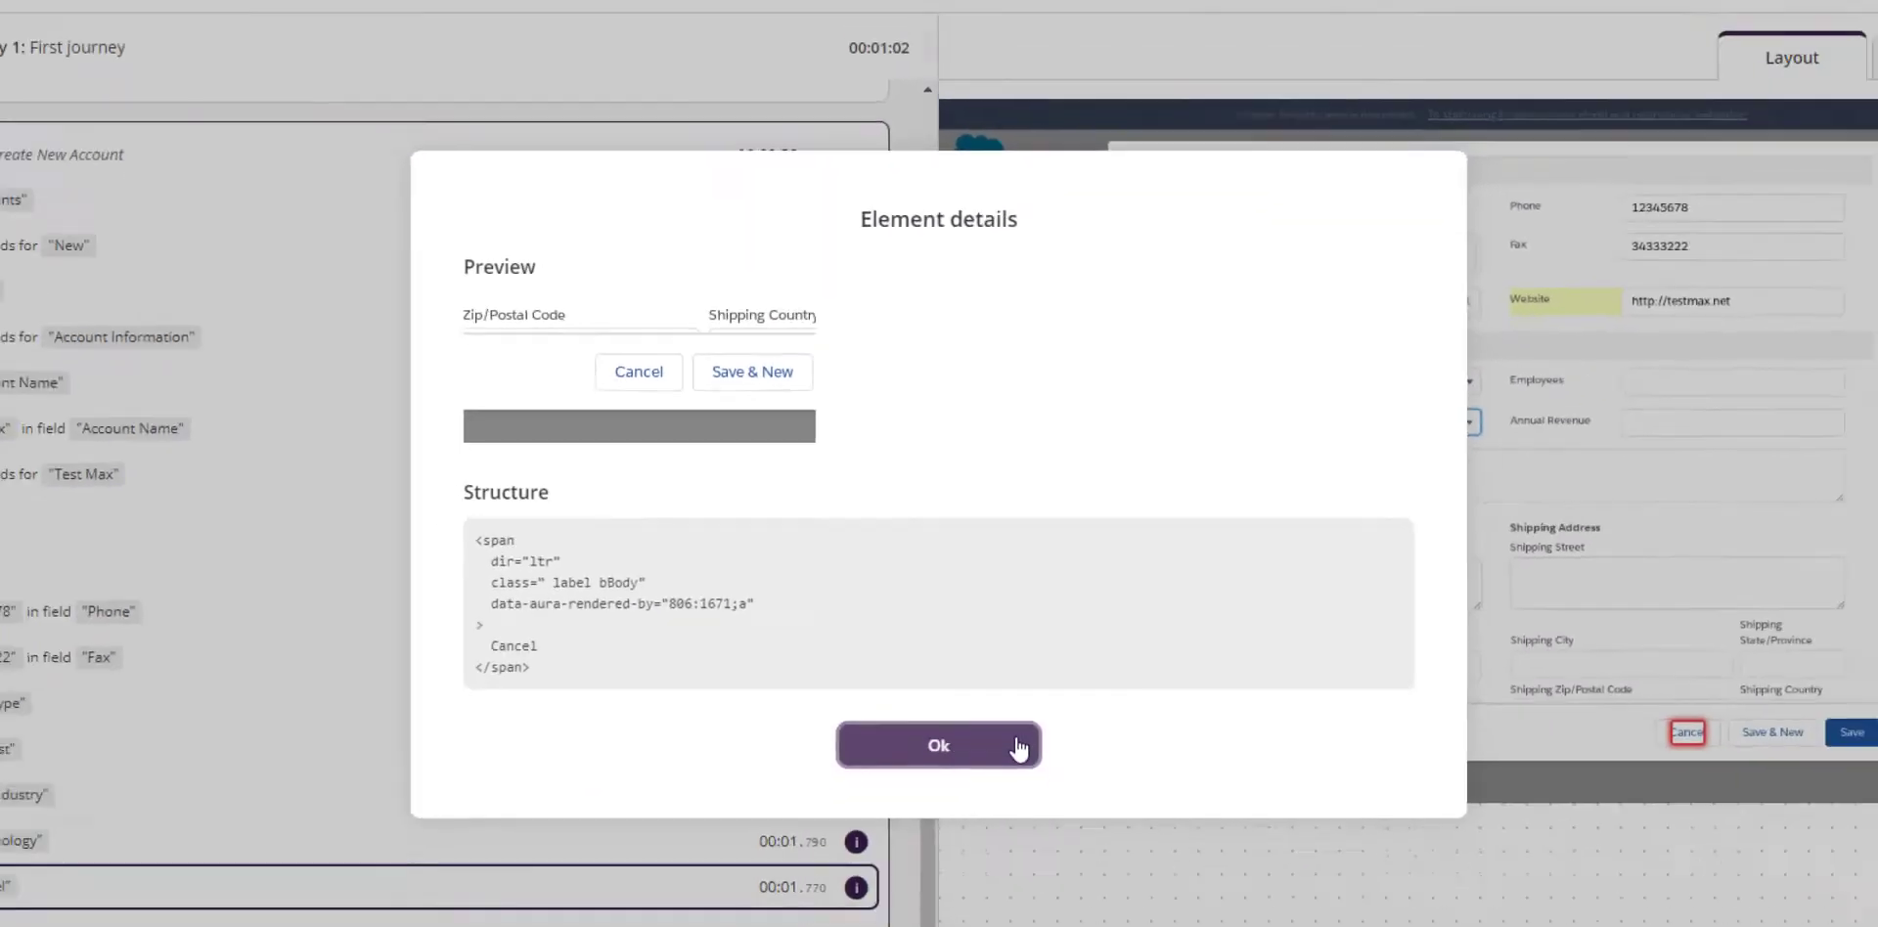
{"action": "left_click", "coordinate": [1017, 748]}
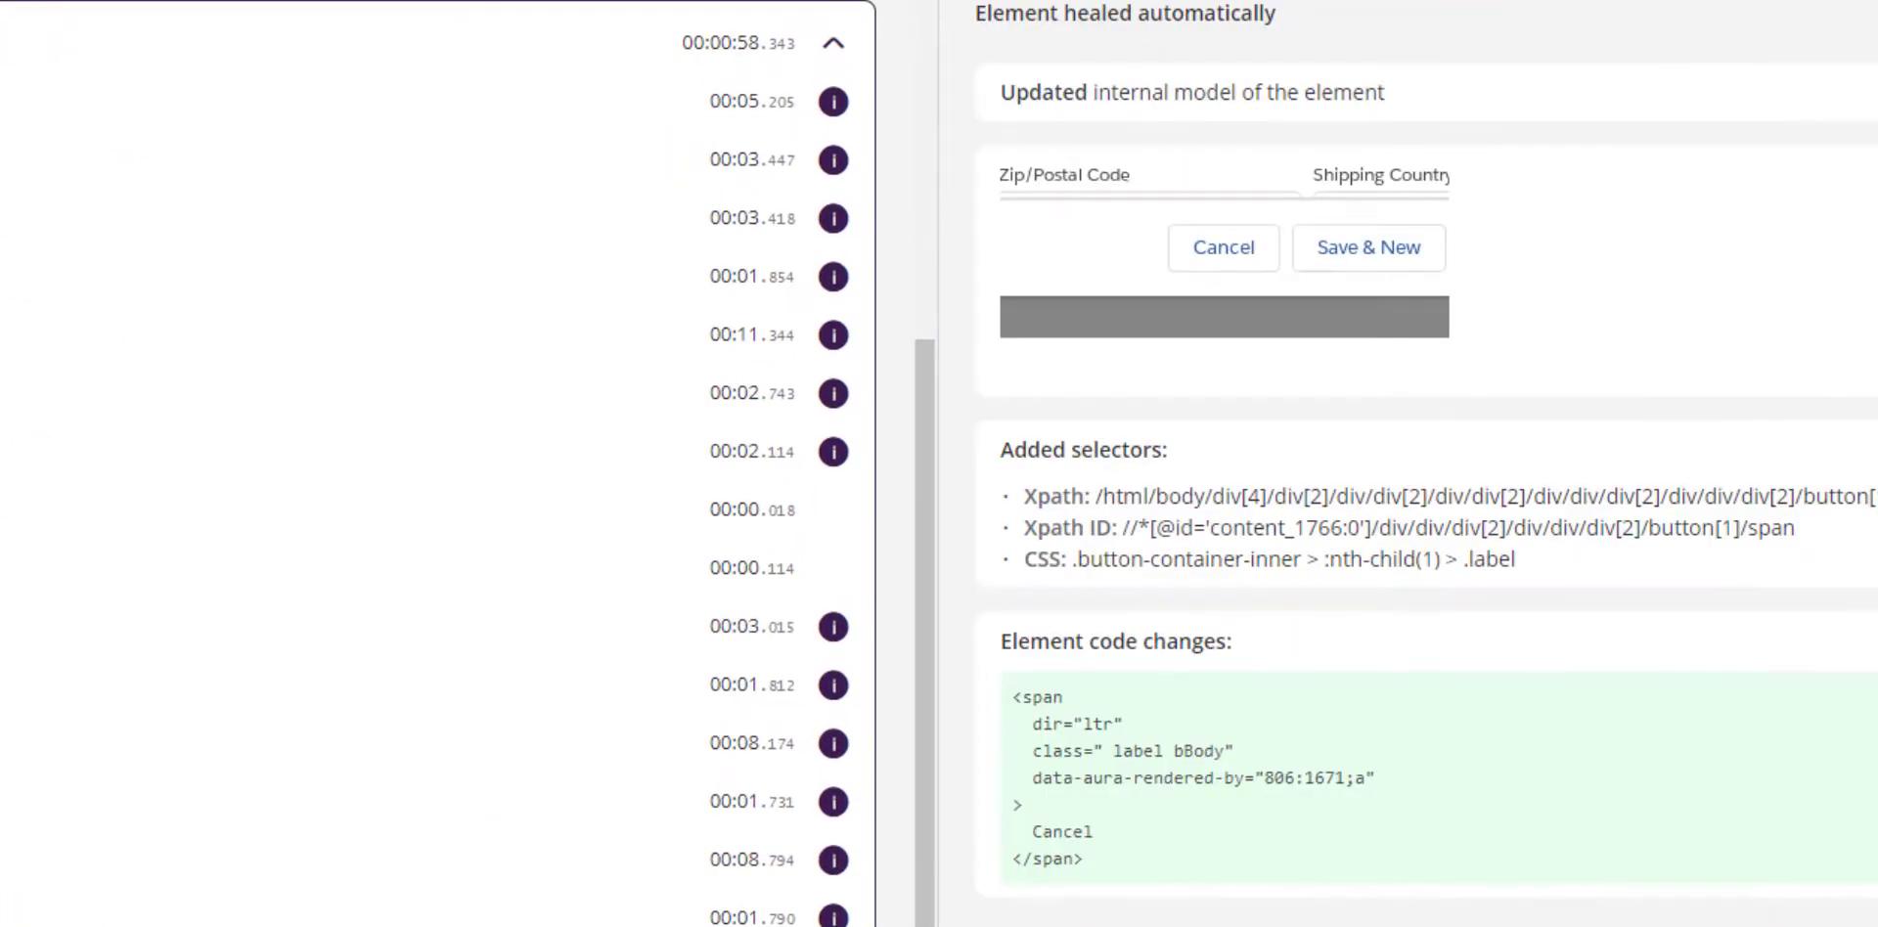
{"action": "left_click", "coordinate": [833, 860]}
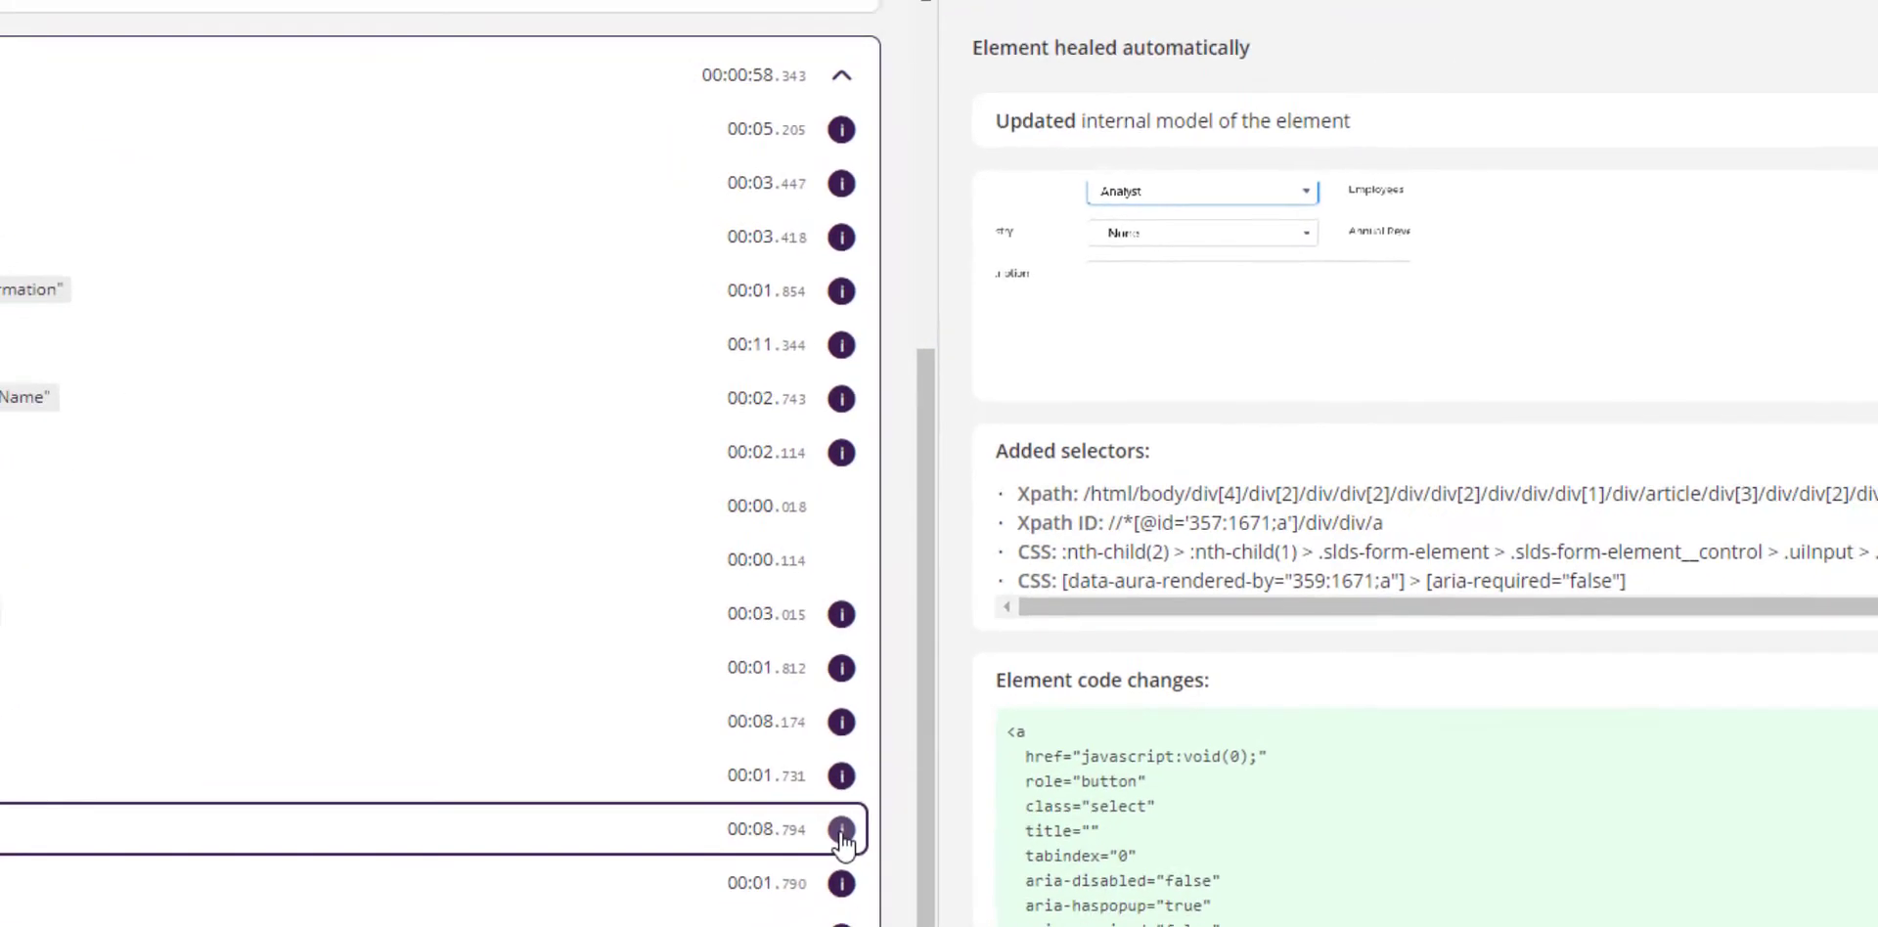
{"action": "left_click", "coordinate": [871, 805]}
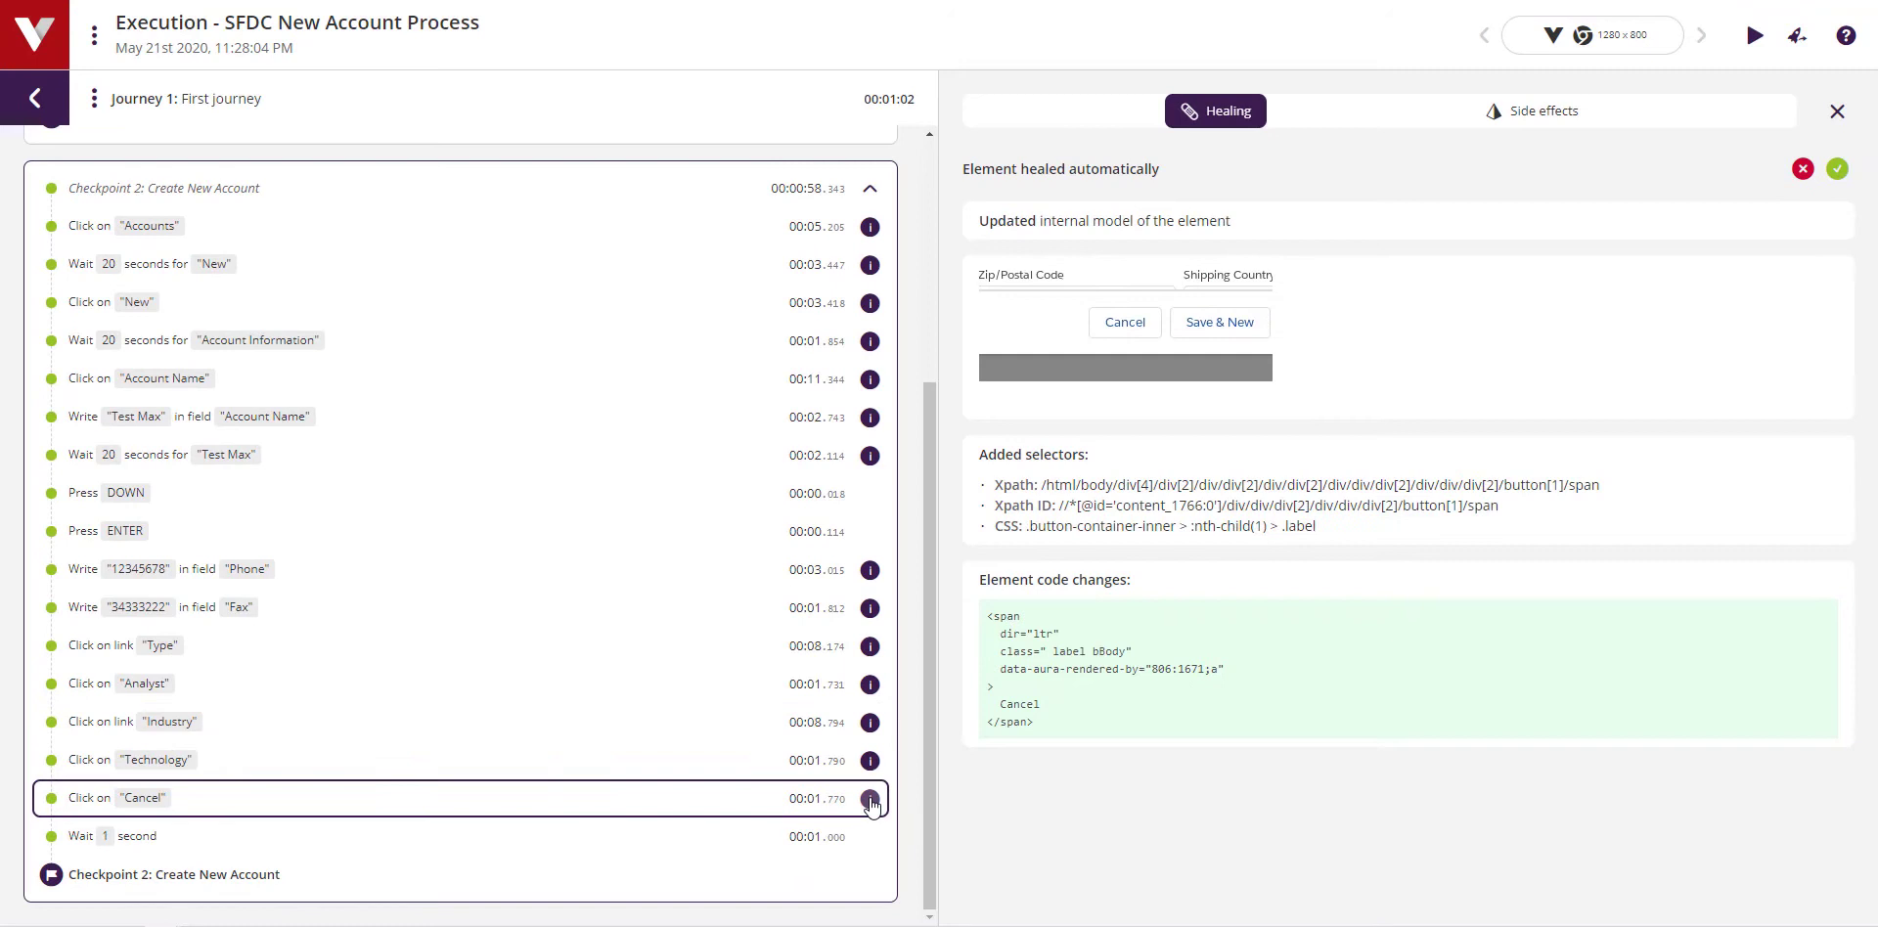
{"action": "left_click", "coordinate": [871, 805]}
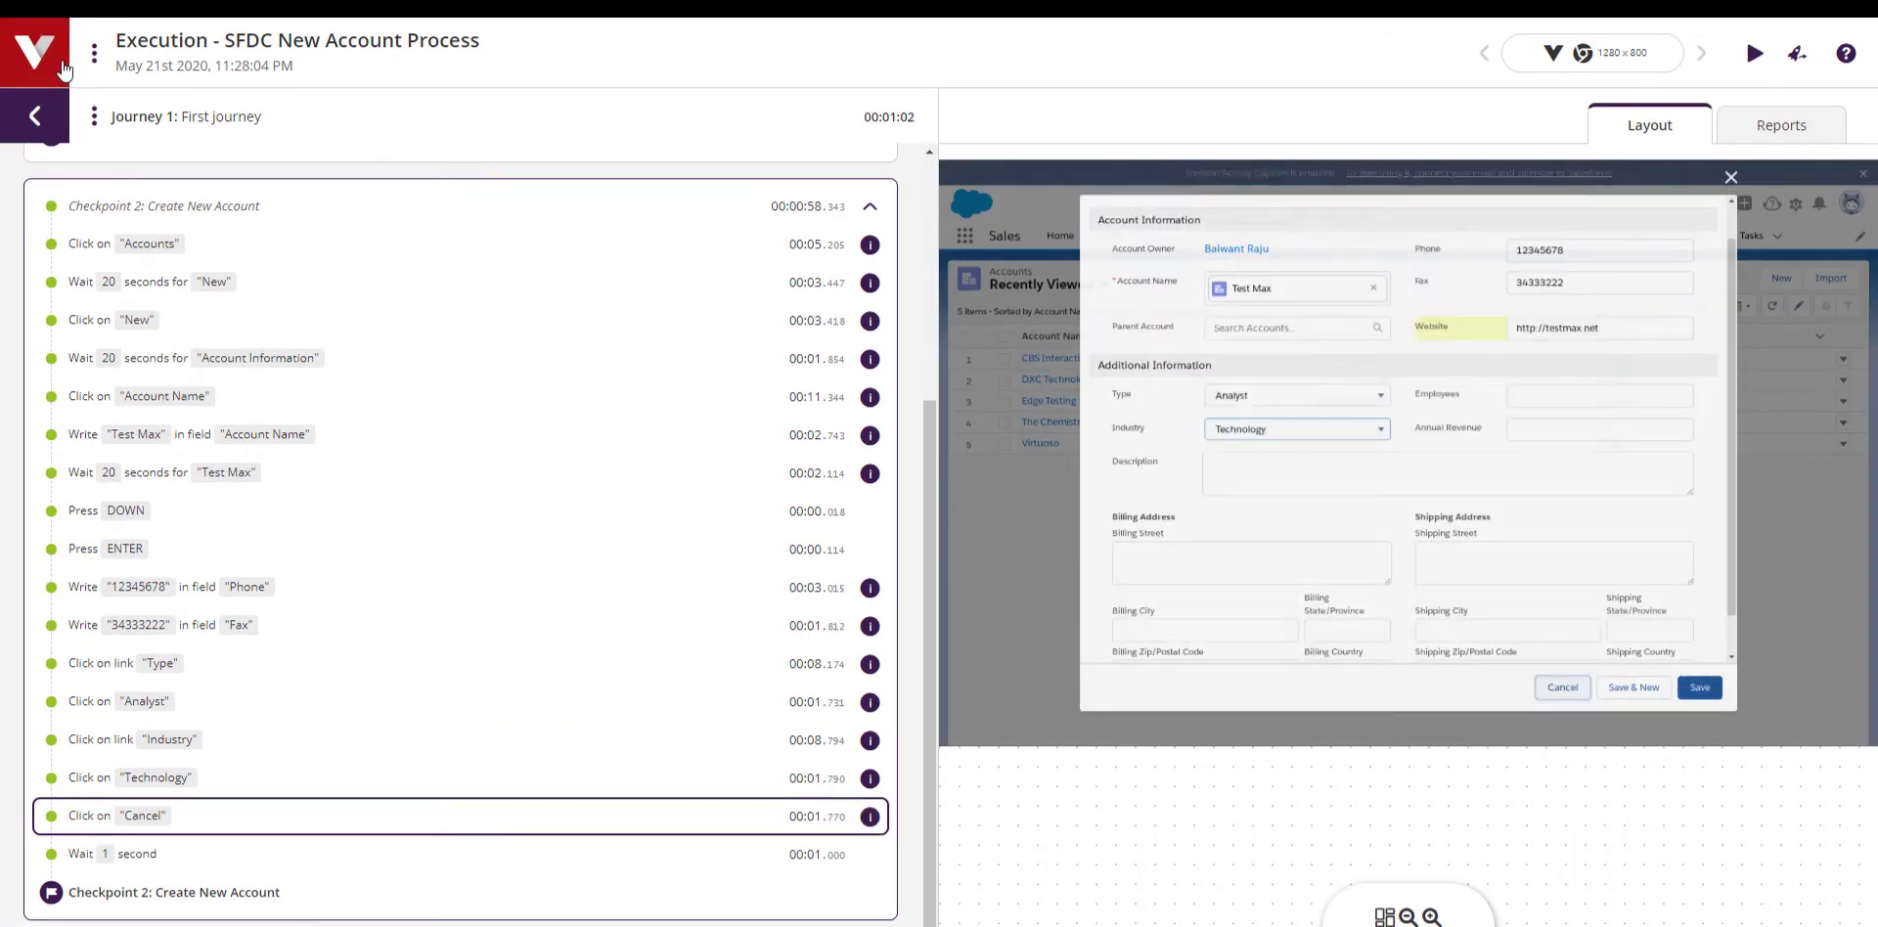
Step: Explore further from the Home | Salesforce page of the SFDC New Exploration goal
{"action": "left_click", "coordinate": [62, 68]}
{"action": "left_click", "coordinate": [415, 437]}
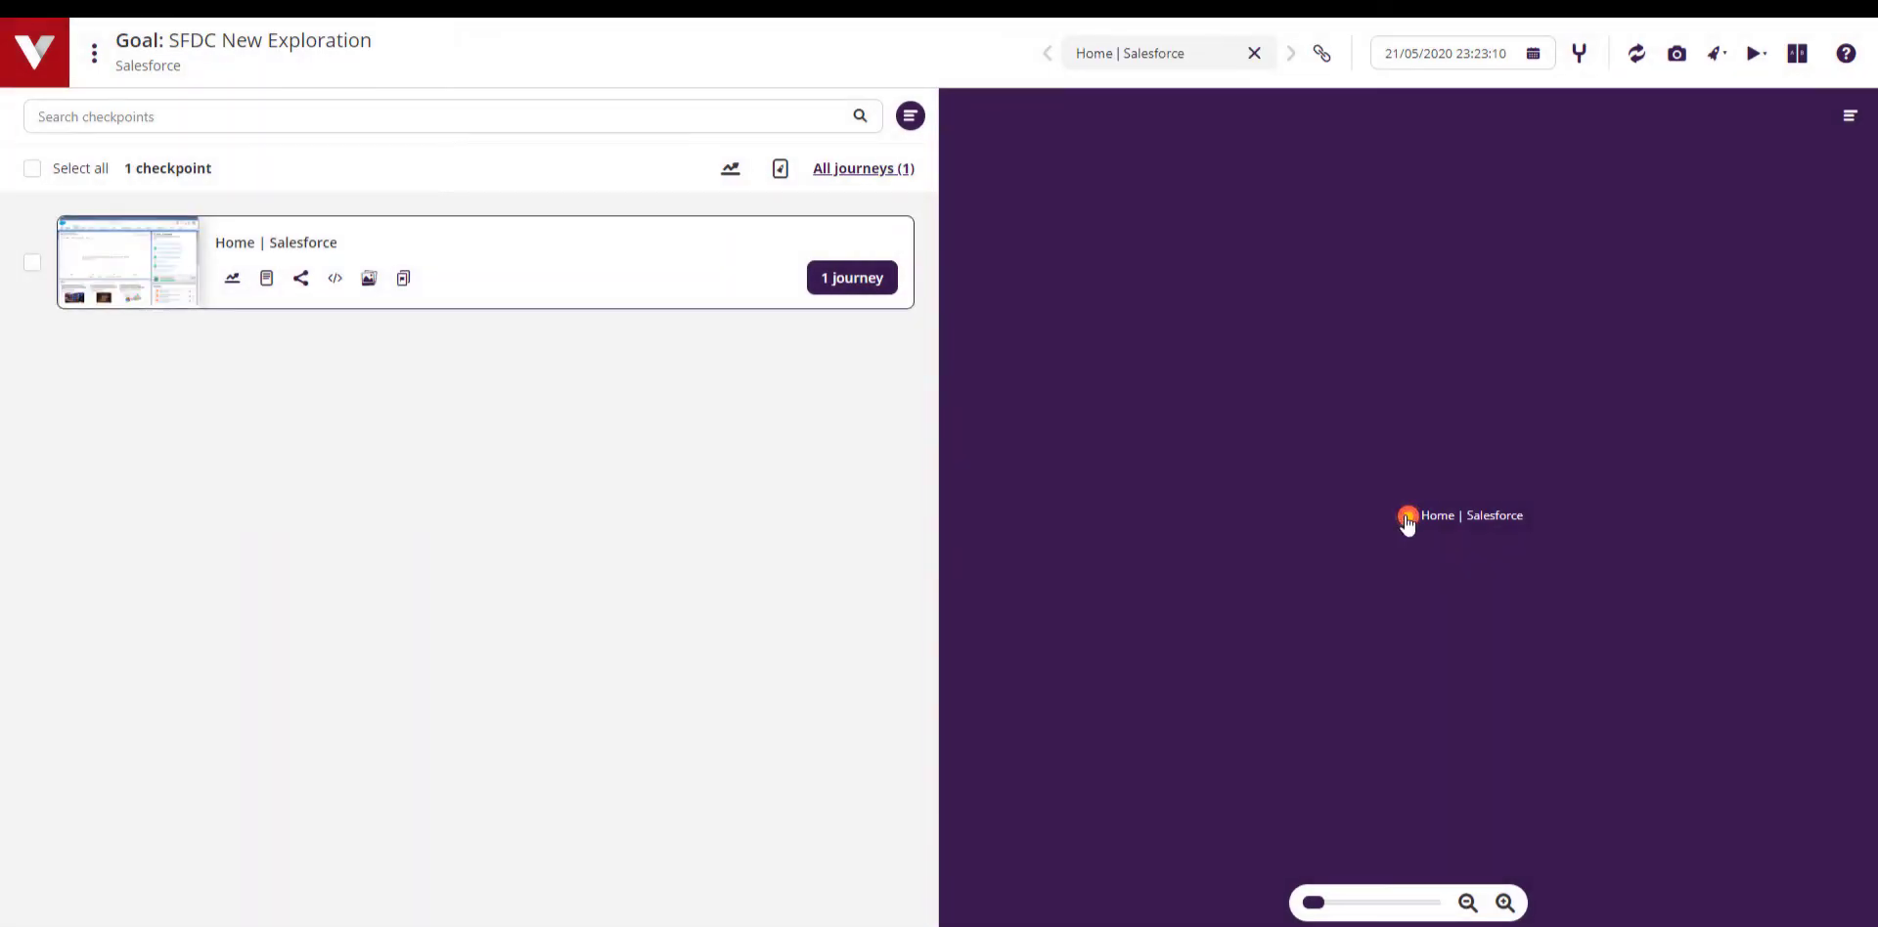
{"action": "right_click", "coordinate": [1406, 520]}
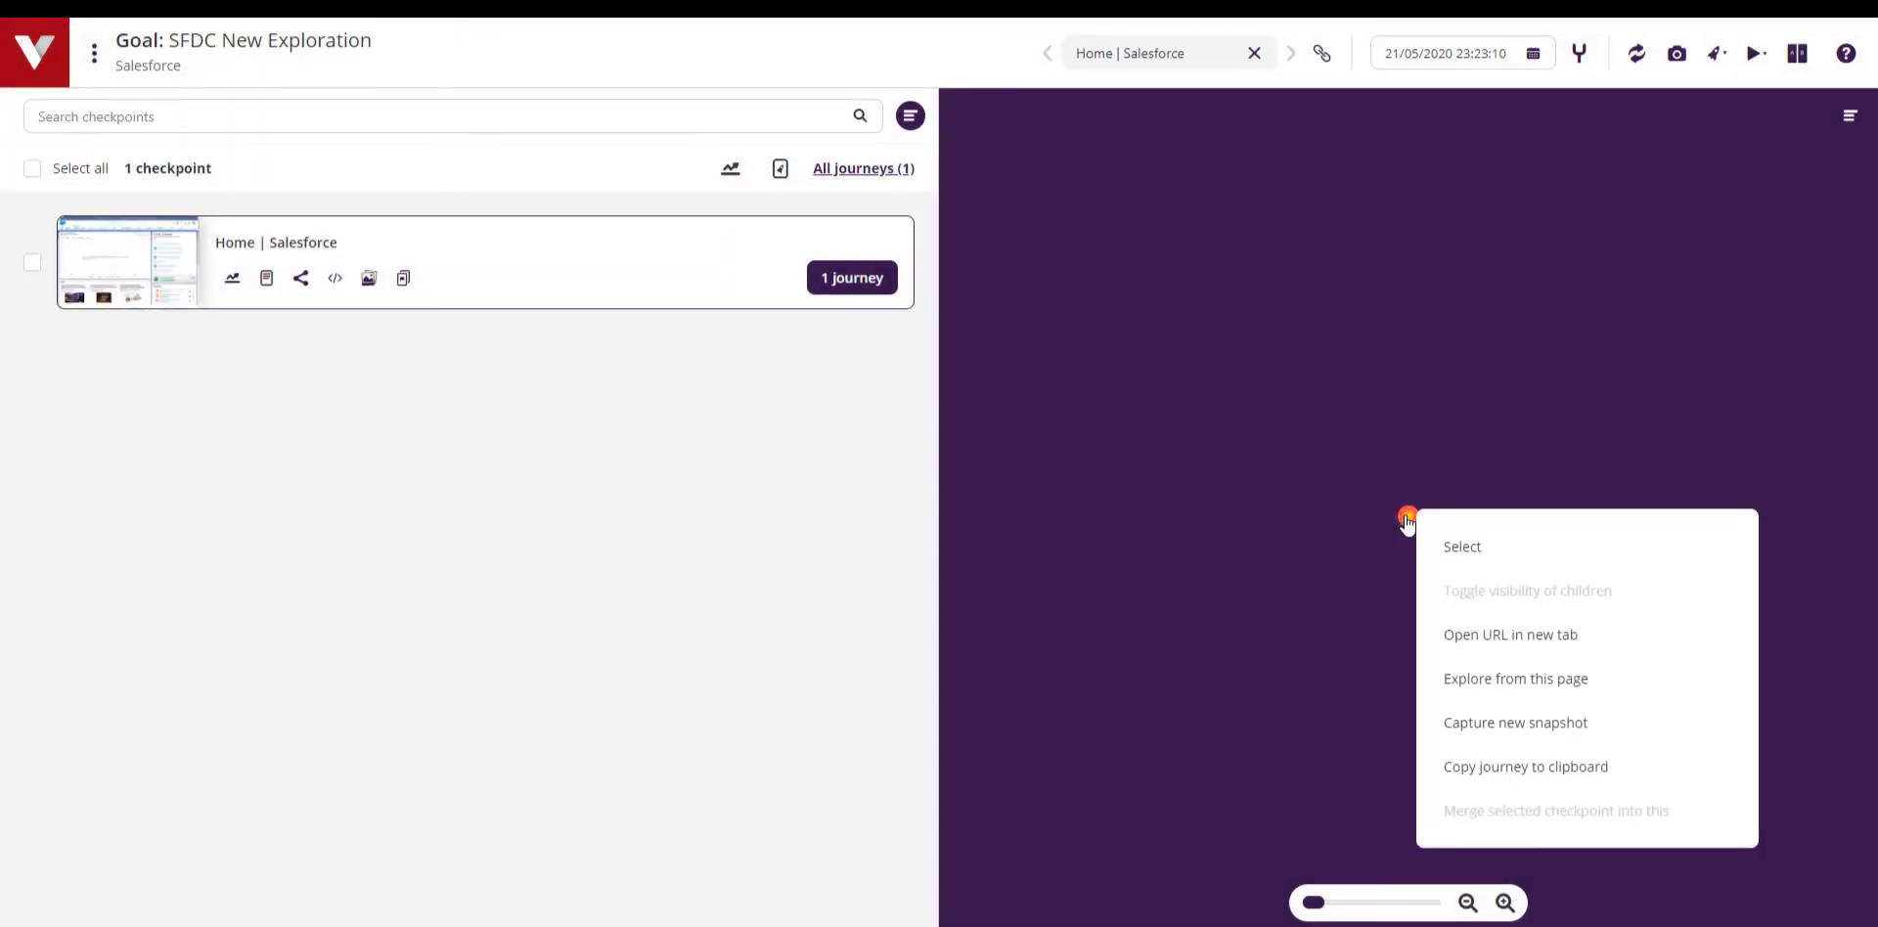
{"action": "left_click", "coordinate": [1463, 679]}
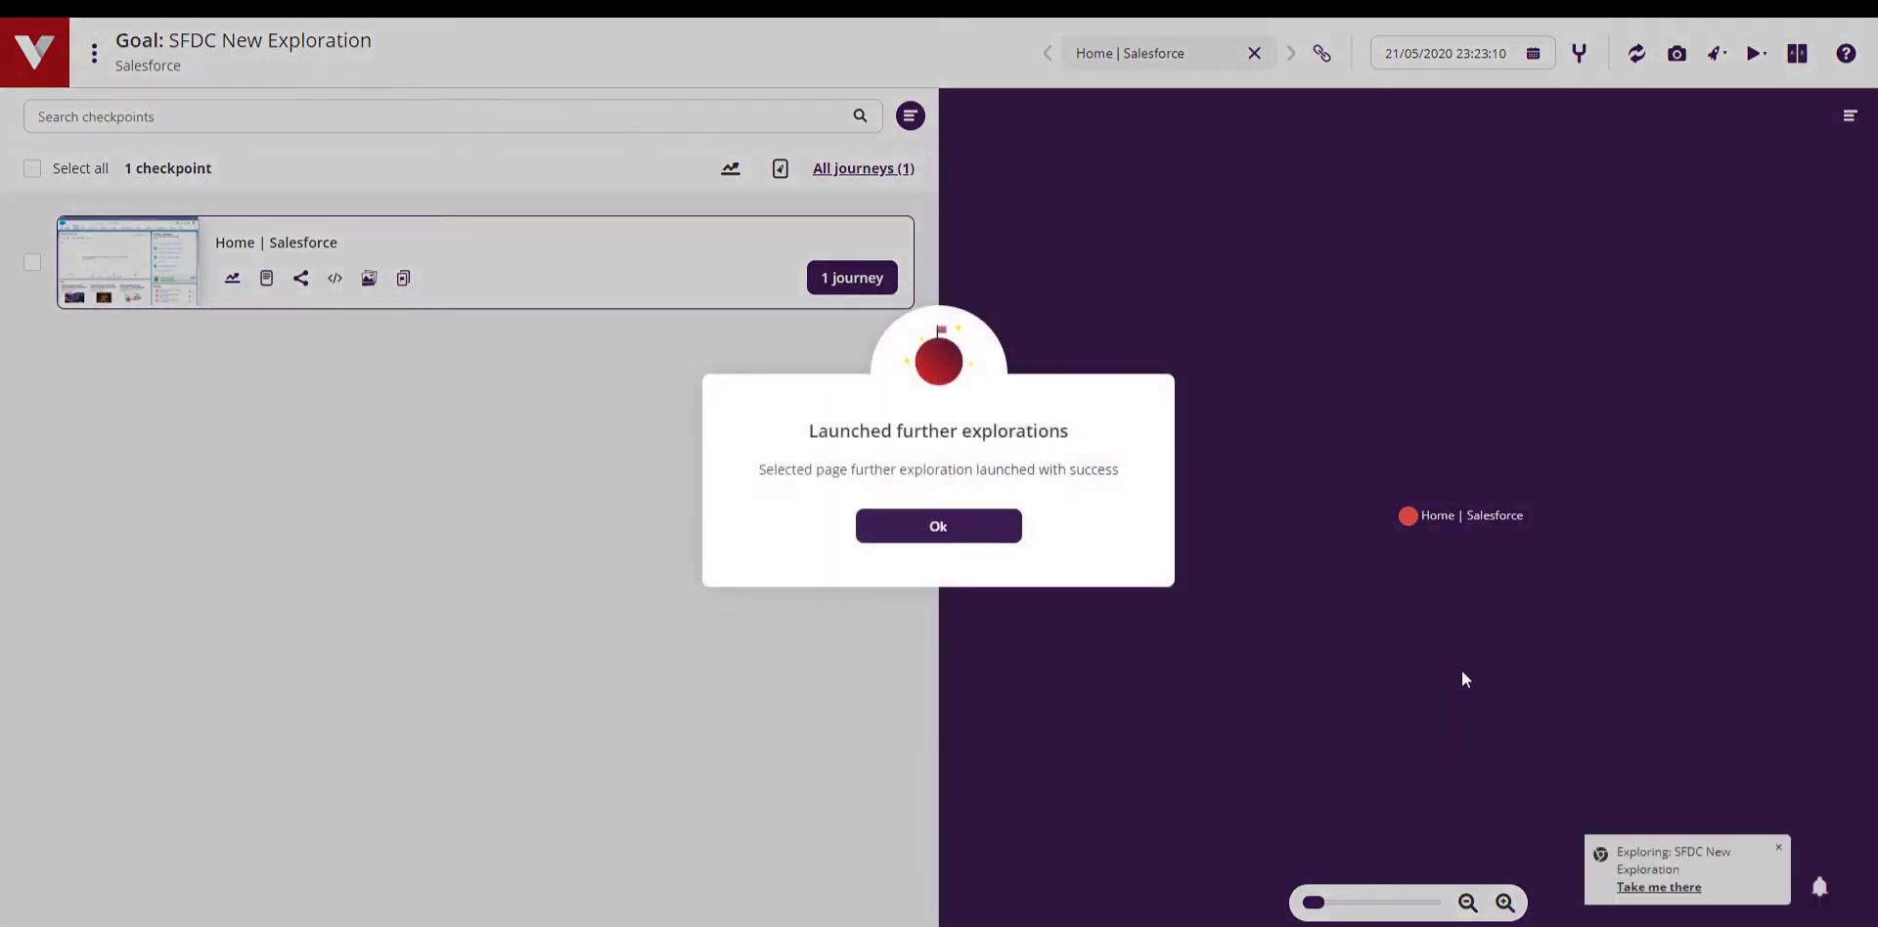
{"action": "left_click", "coordinate": [988, 528]}
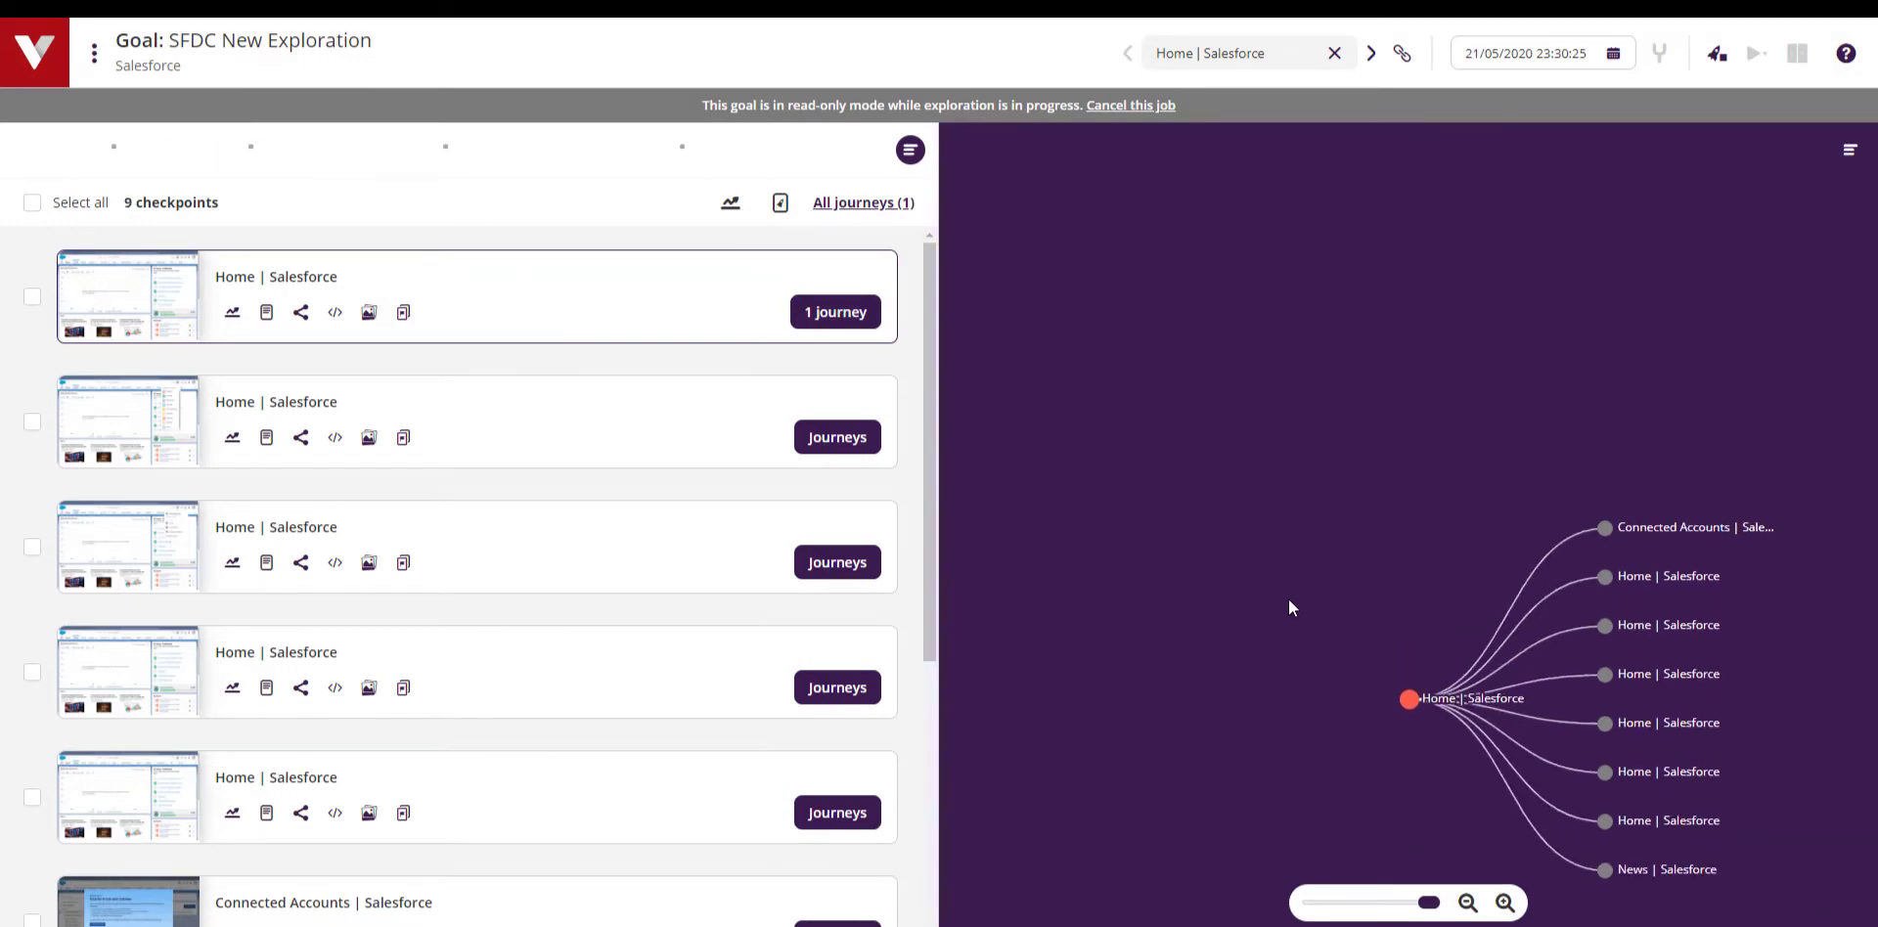
Step: View the SFDC Exploration graph summary and Salesforce Essentials' network speed, then restore the Graph panel
{"action": "right_click", "coordinate": [1418, 572]}
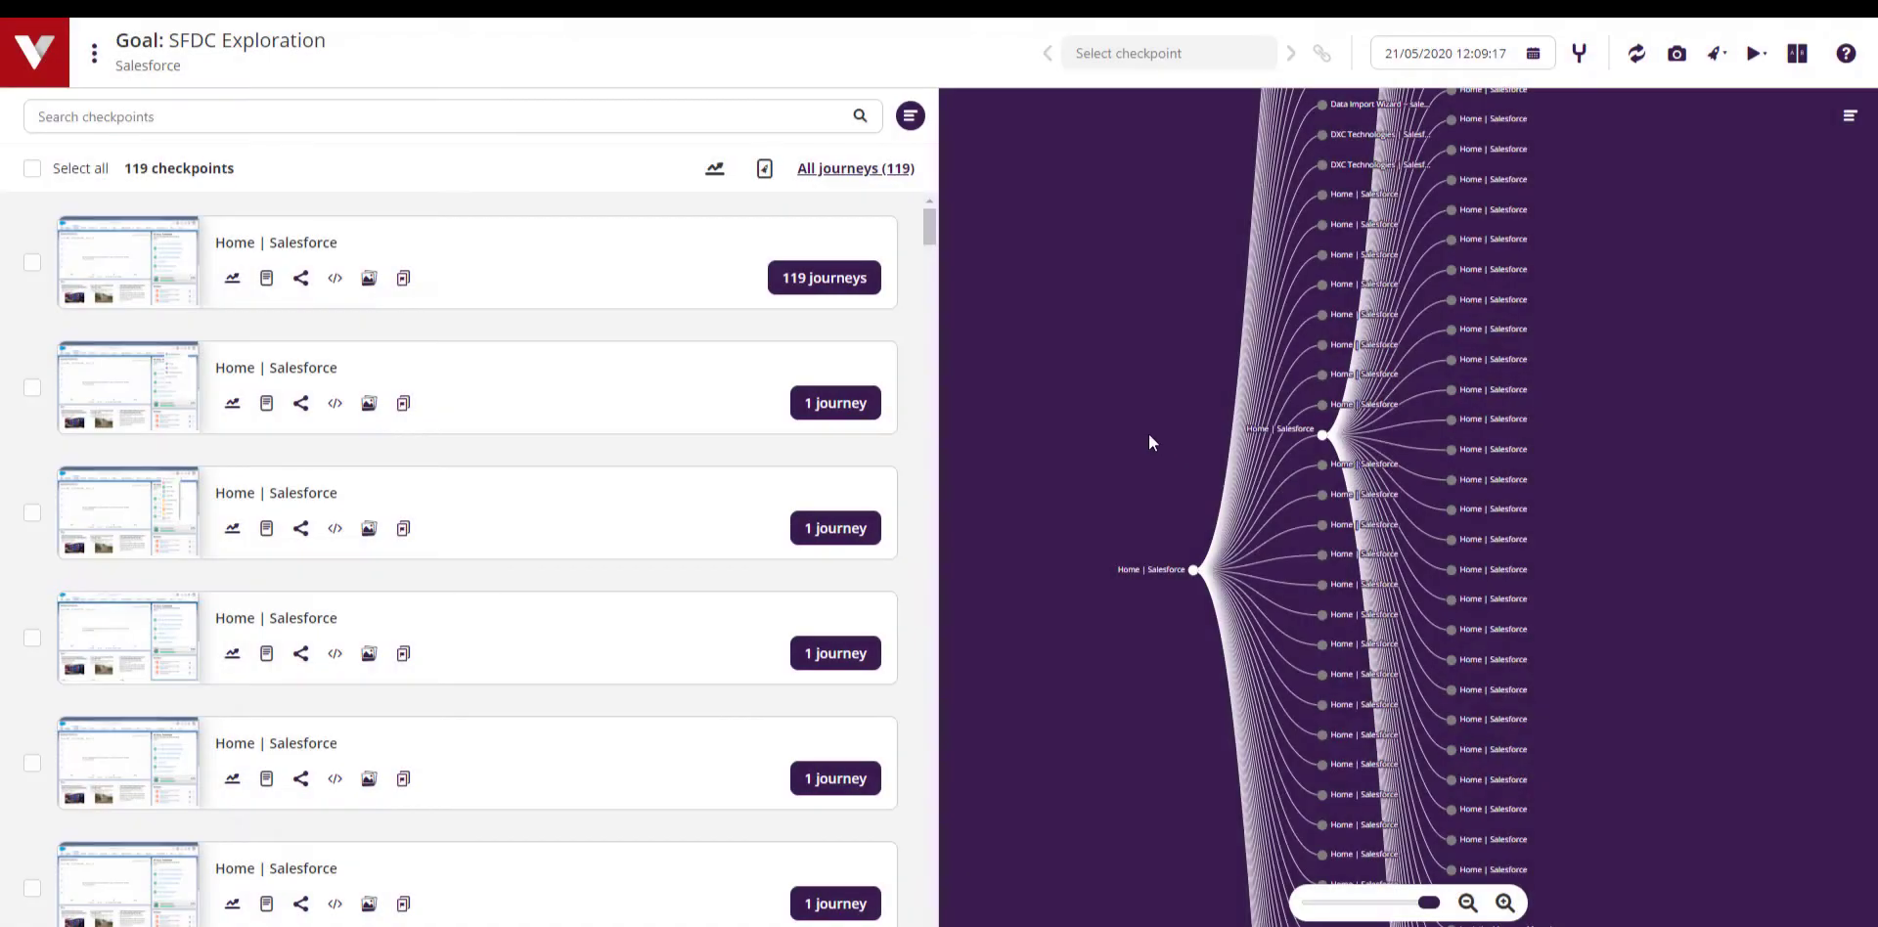
{"action": "left_click", "coordinate": [910, 115]}
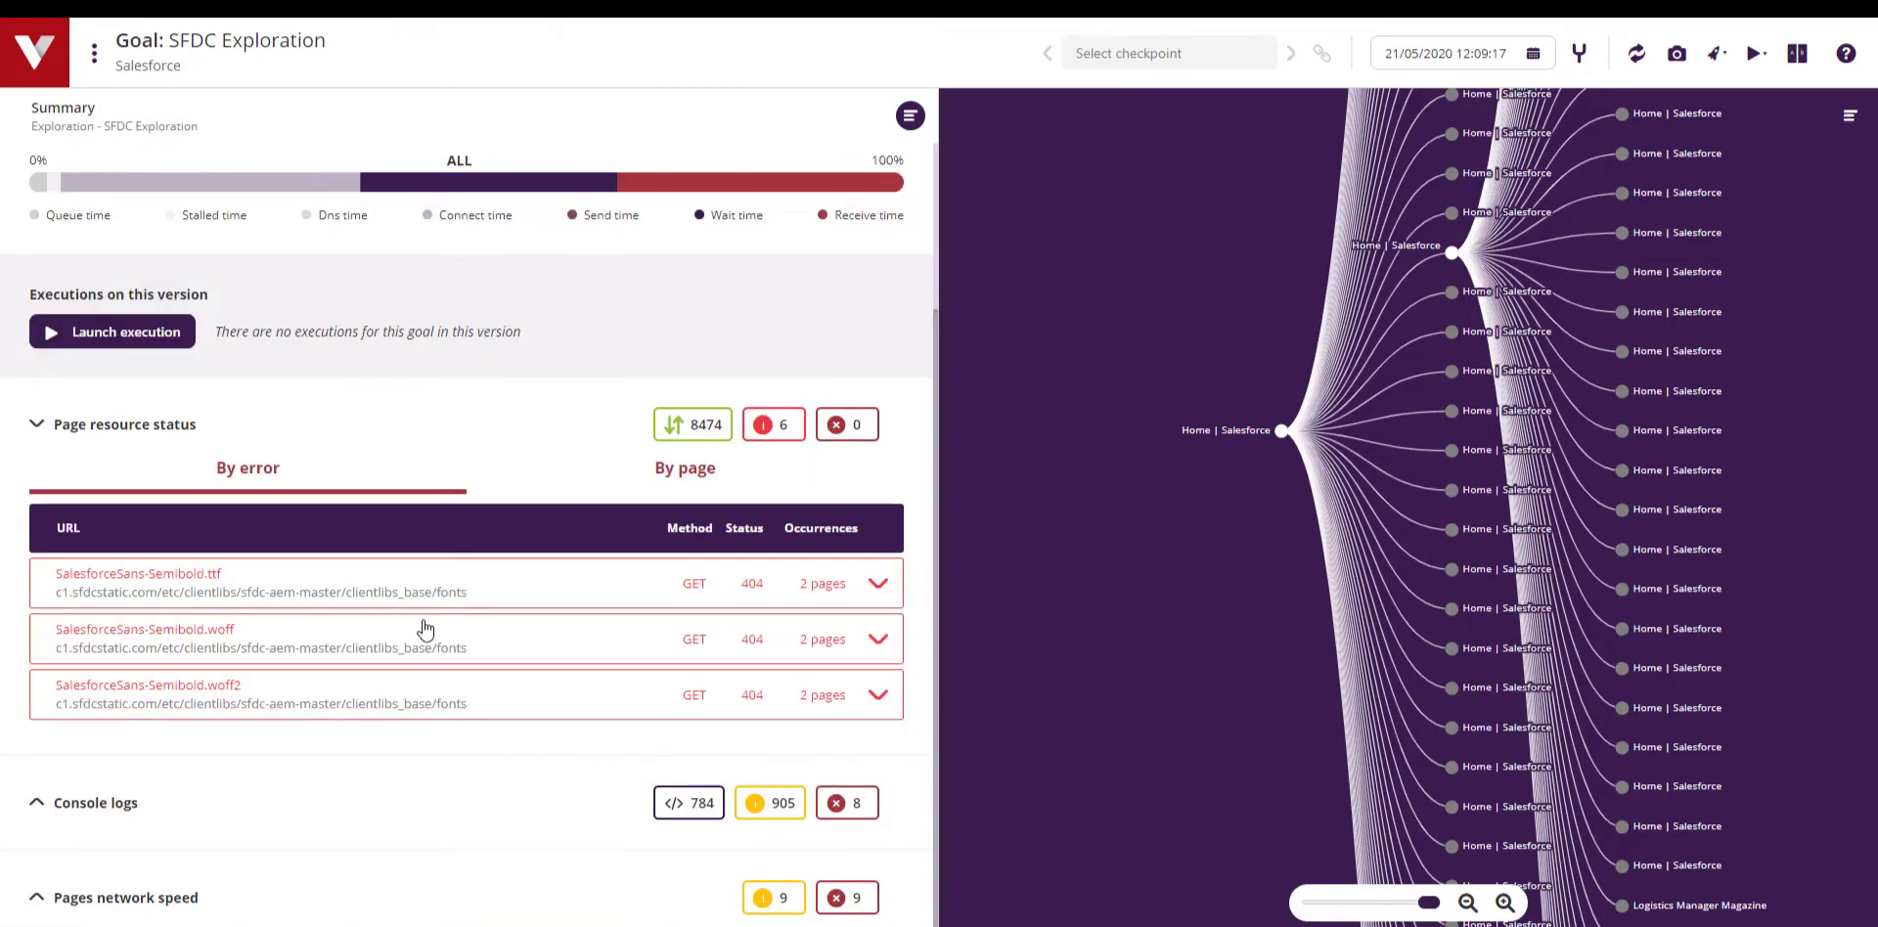
{"action": "left_click", "coordinate": [174, 828]}
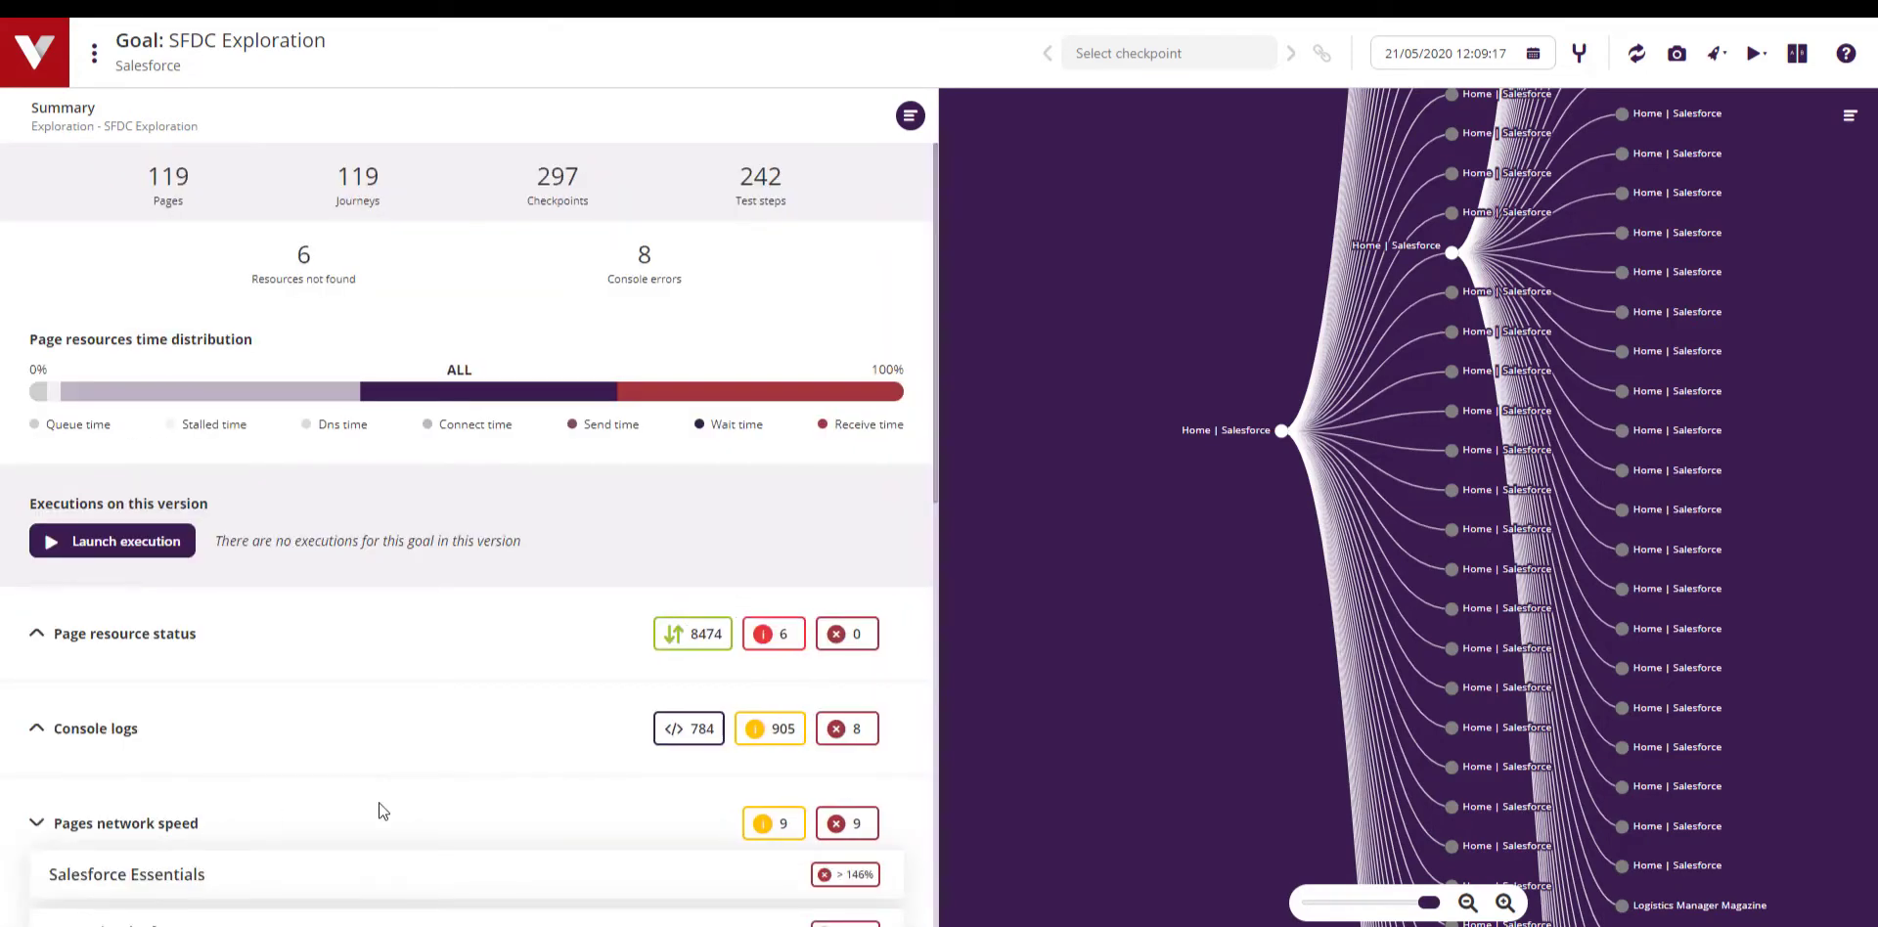
{"action": "left_click", "coordinate": [371, 878]}
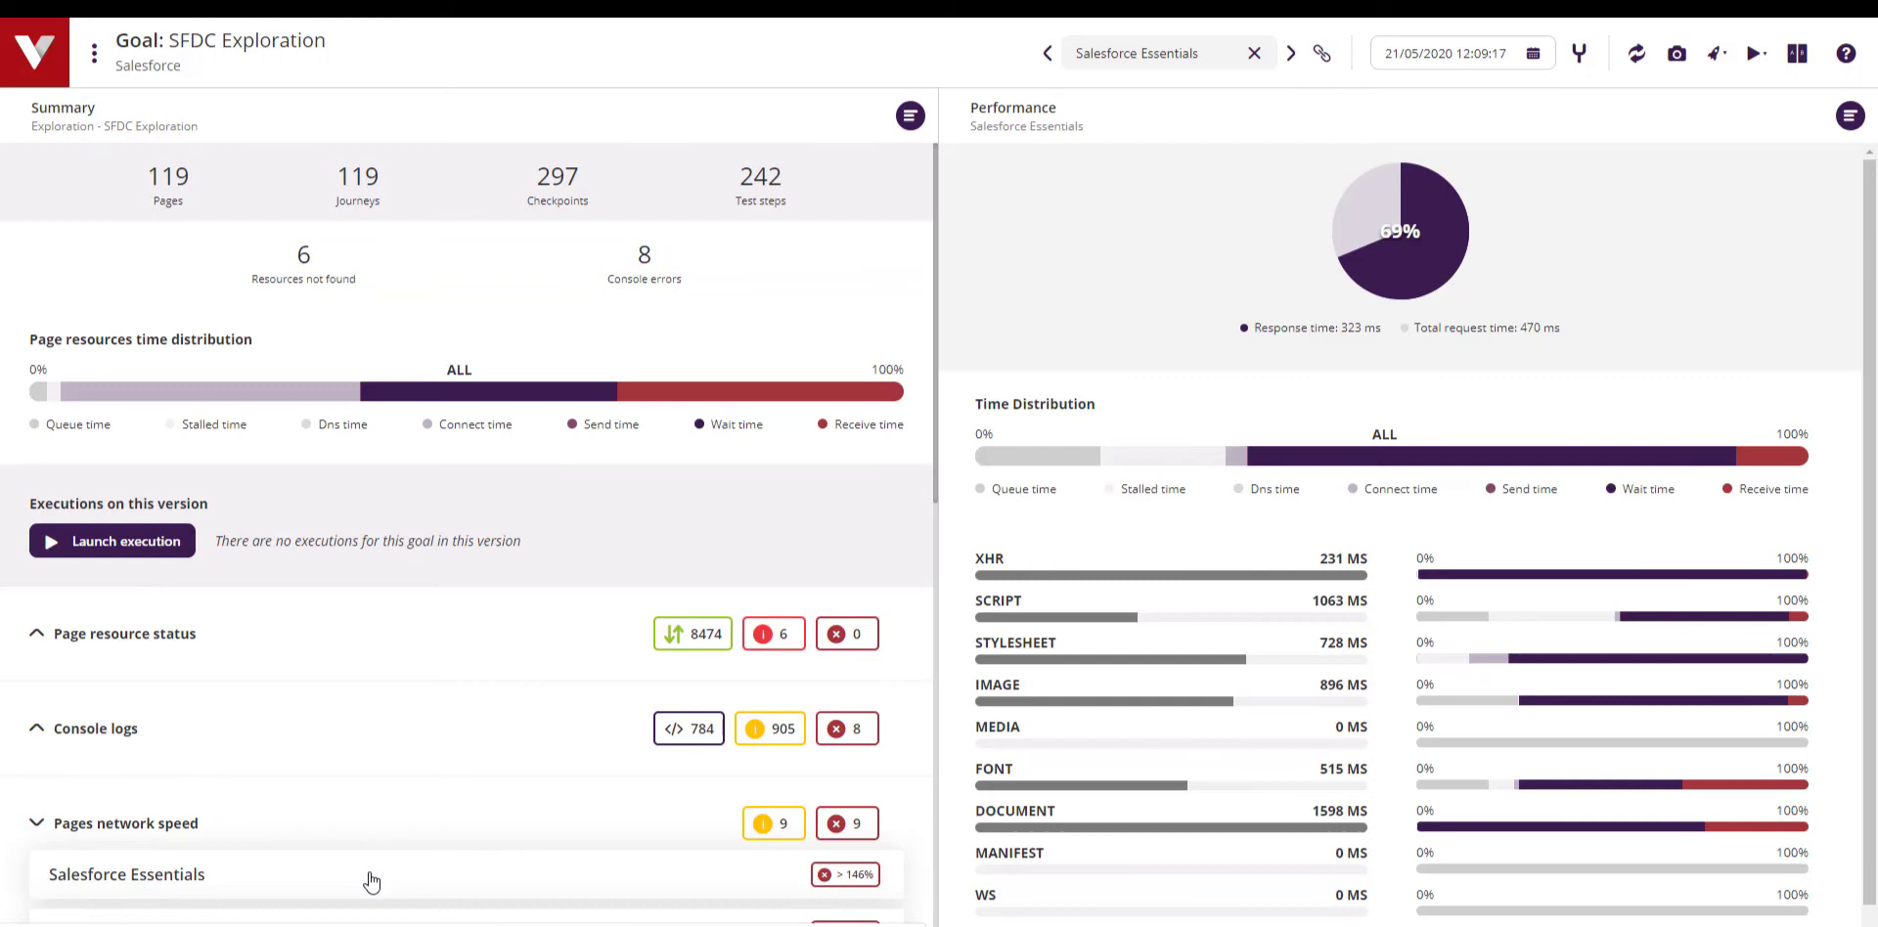
{"action": "left_click", "coordinate": [1850, 116]}
{"action": "left_click", "coordinate": [1780, 321]}
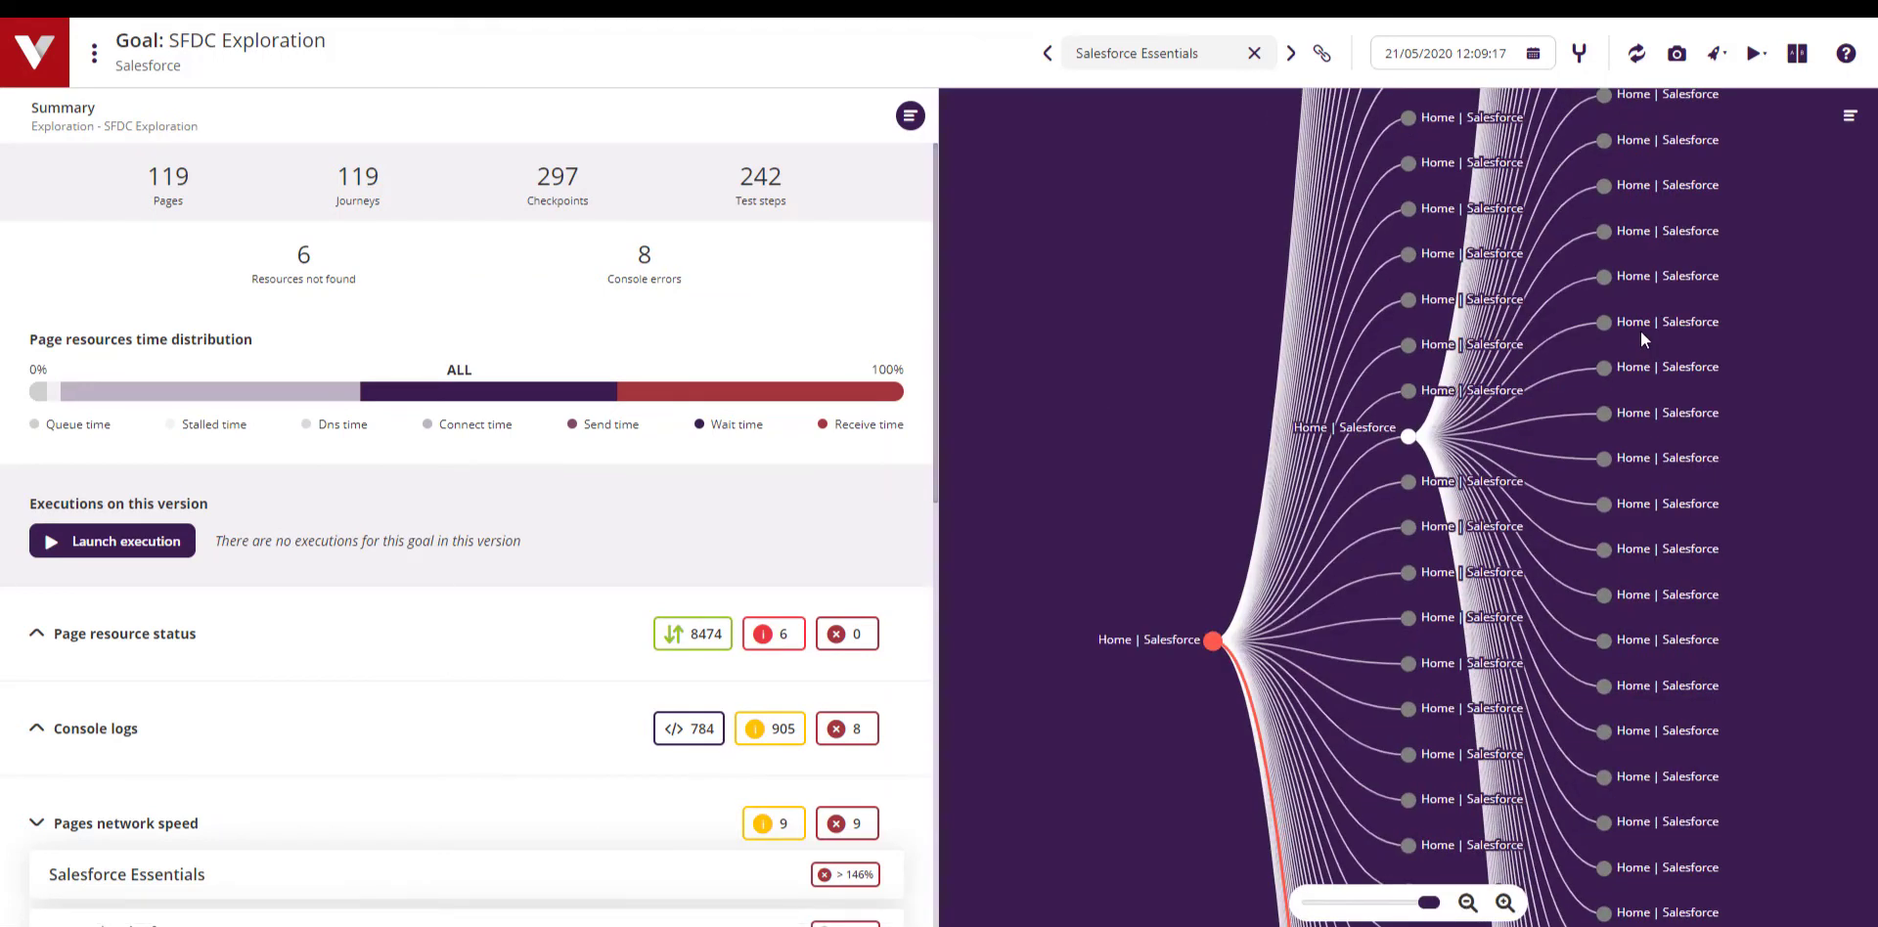
Step: List the checkpoints and view the home page's performance, console logs, source and screenshot
{"action": "left_click", "coordinate": [909, 115]}
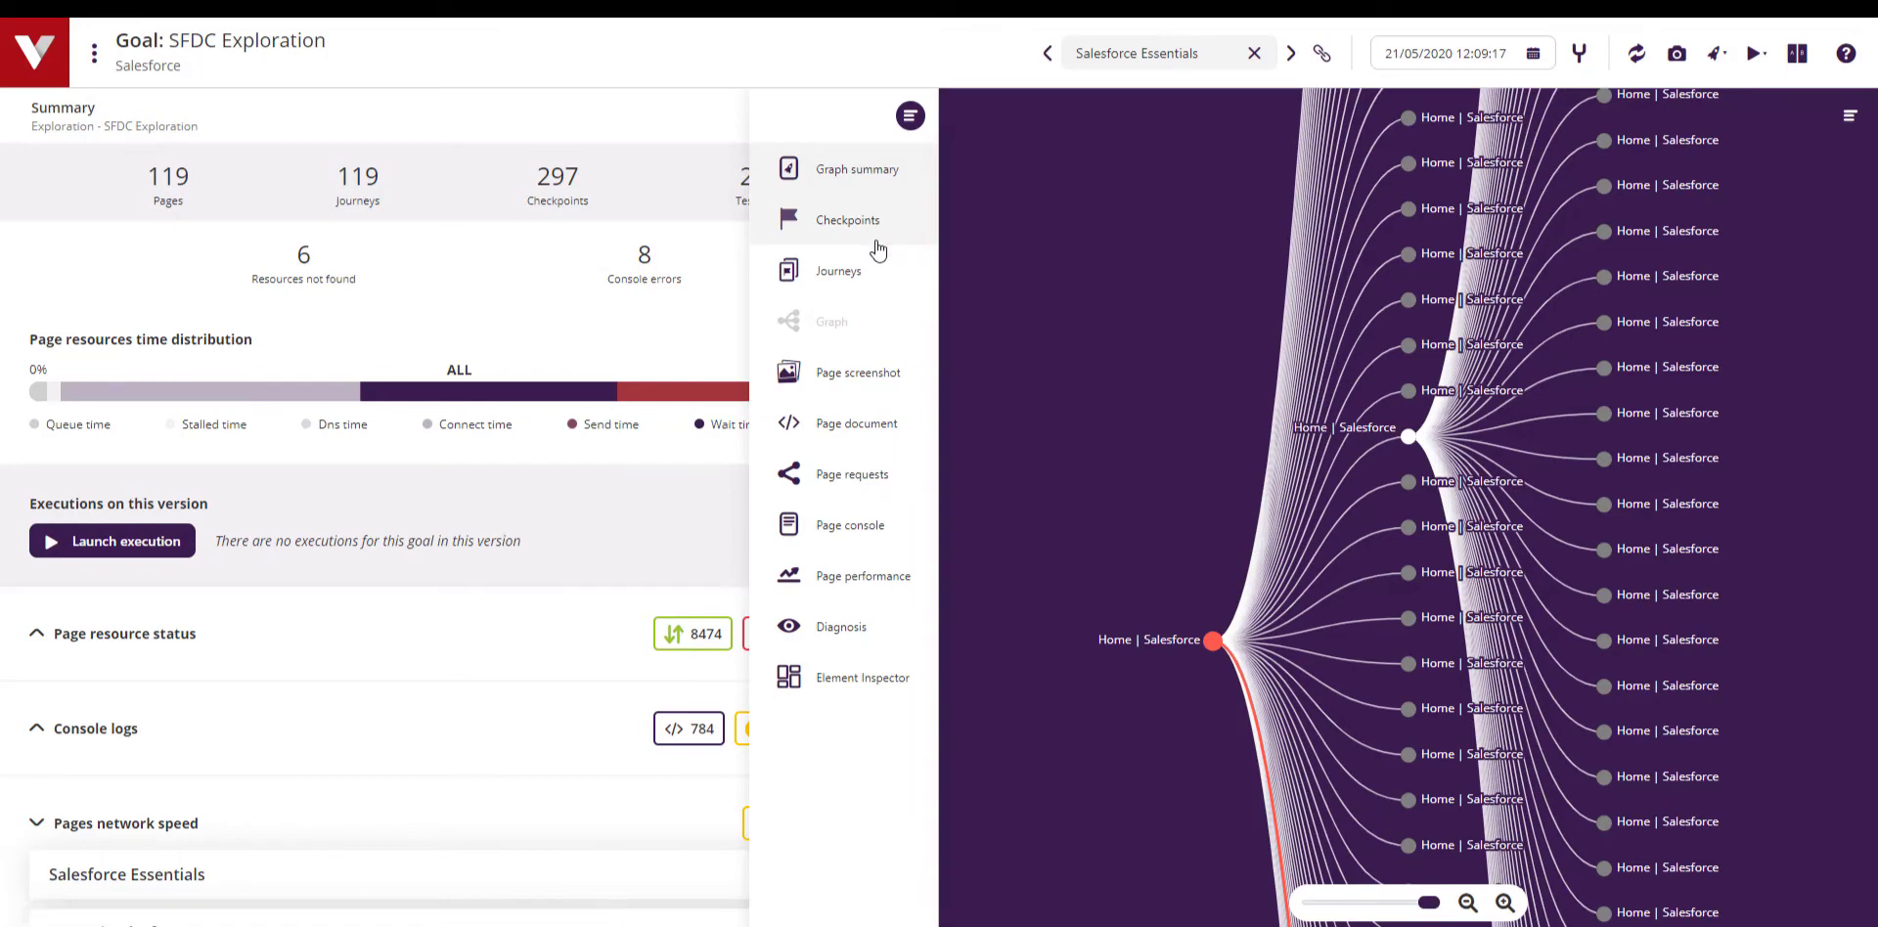
{"action": "left_click", "coordinate": [860, 230]}
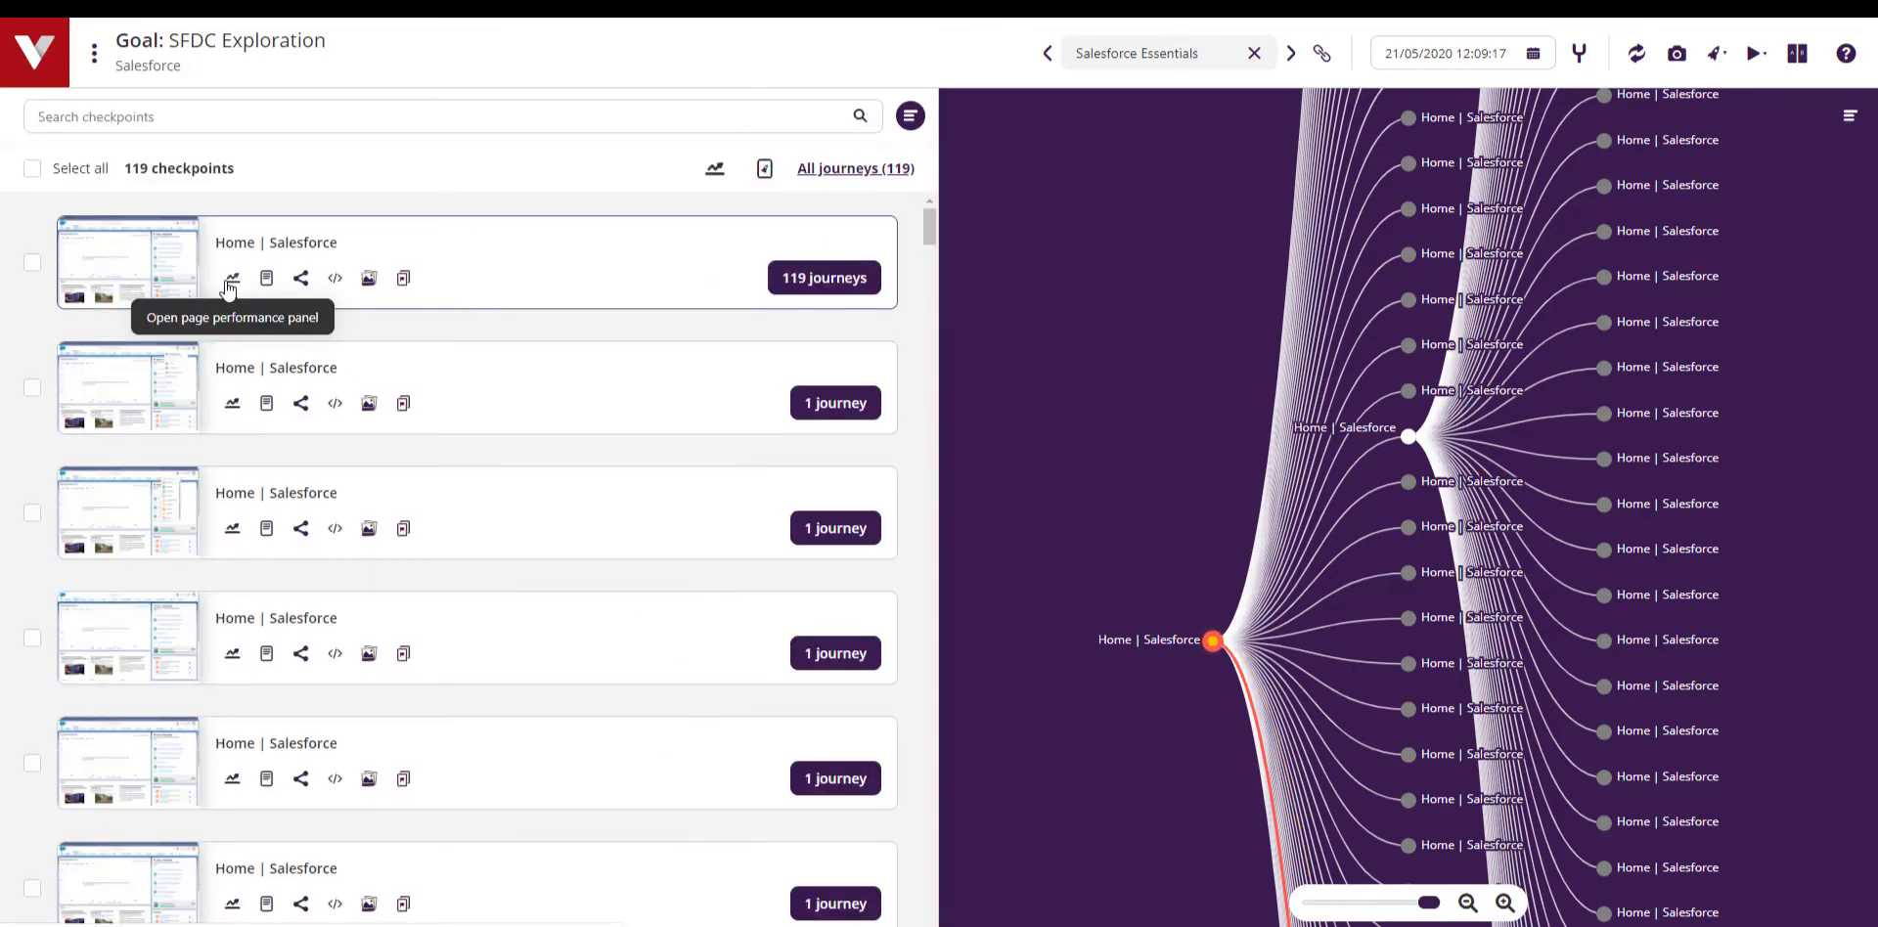
{"action": "left_click", "coordinate": [267, 282]}
{"action": "left_click", "coordinate": [332, 284]}
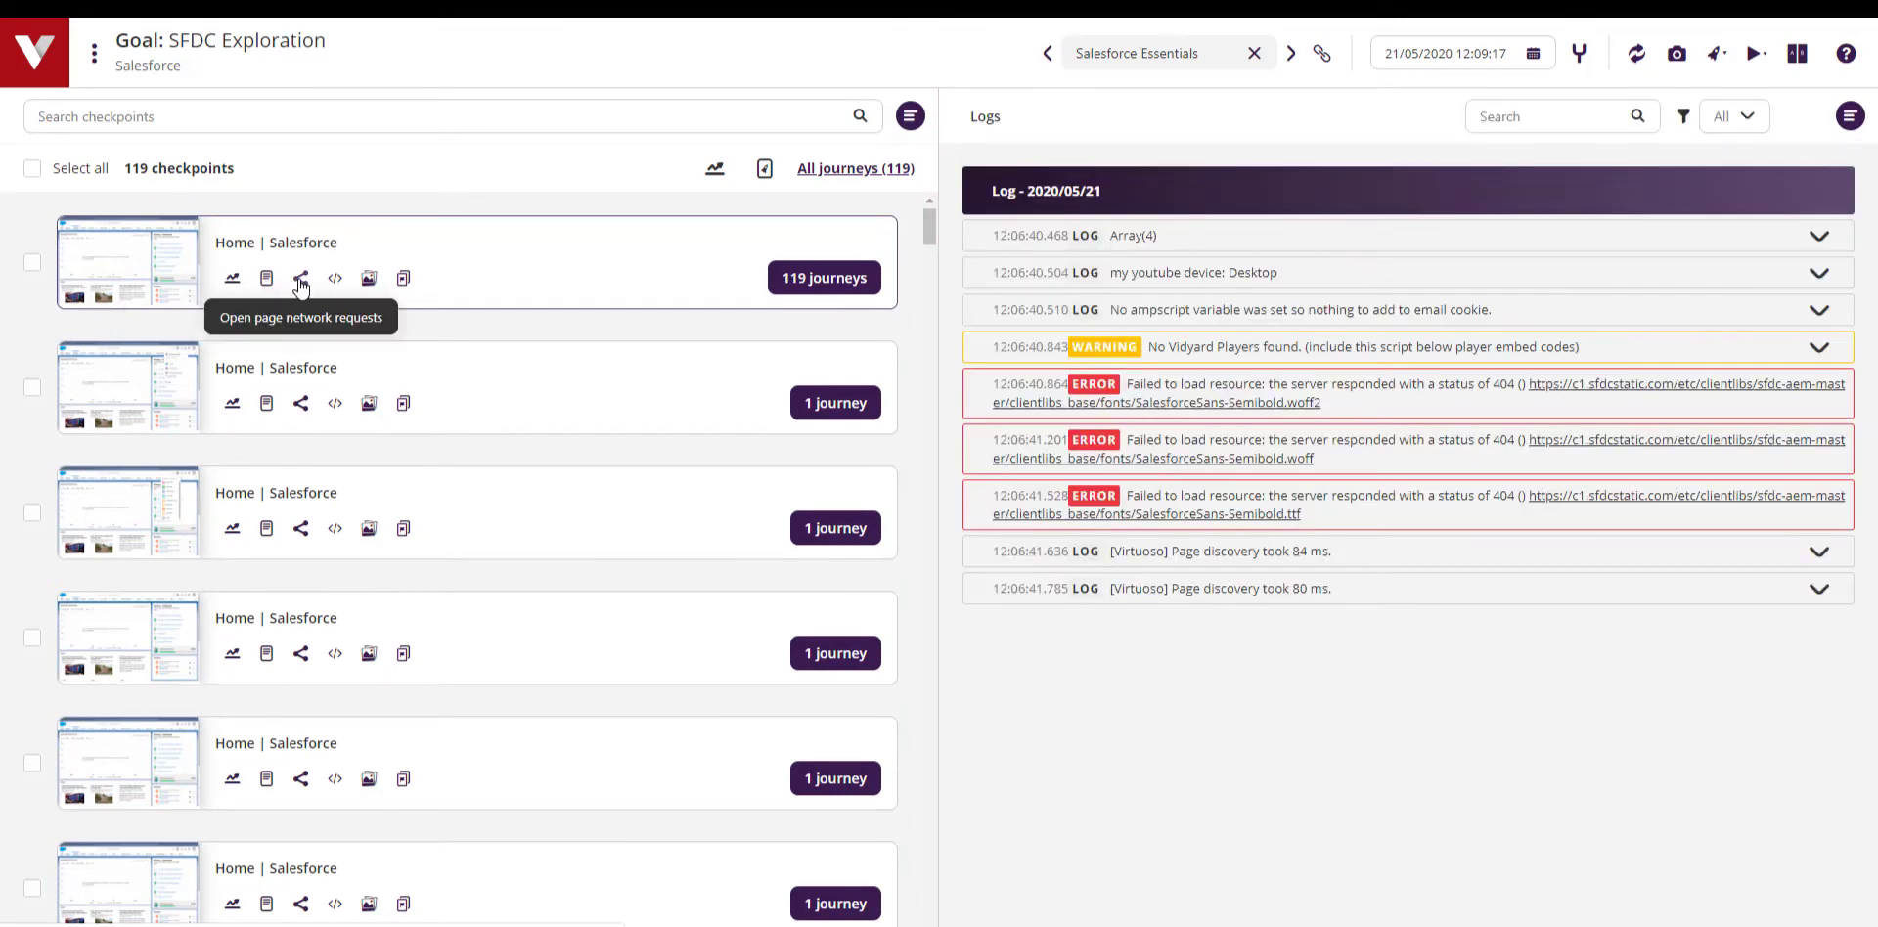
{"action": "left_click", "coordinate": [332, 282]}
Step: Browse the 119 journeys through the home page and open journey 9
{"action": "left_click", "coordinate": [403, 282]}
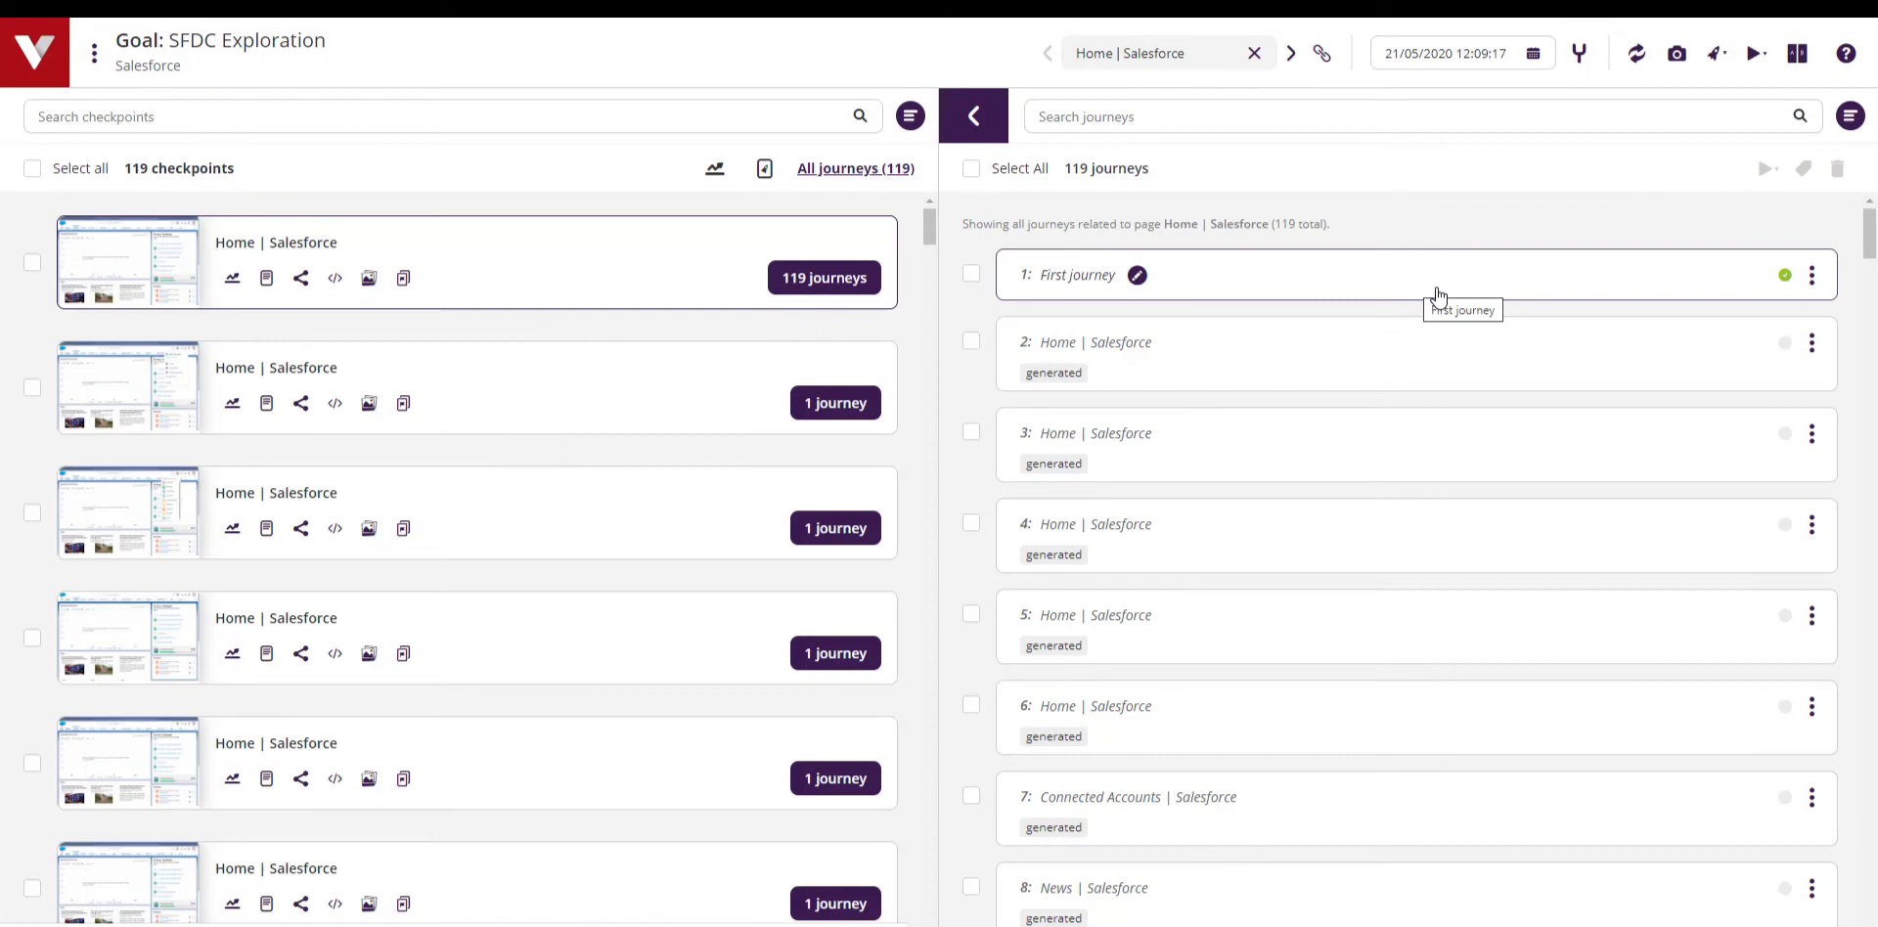
{"action": "scroll", "coordinate": [1455, 318], "scroll_direction": "down", "scroll_amount": 5}
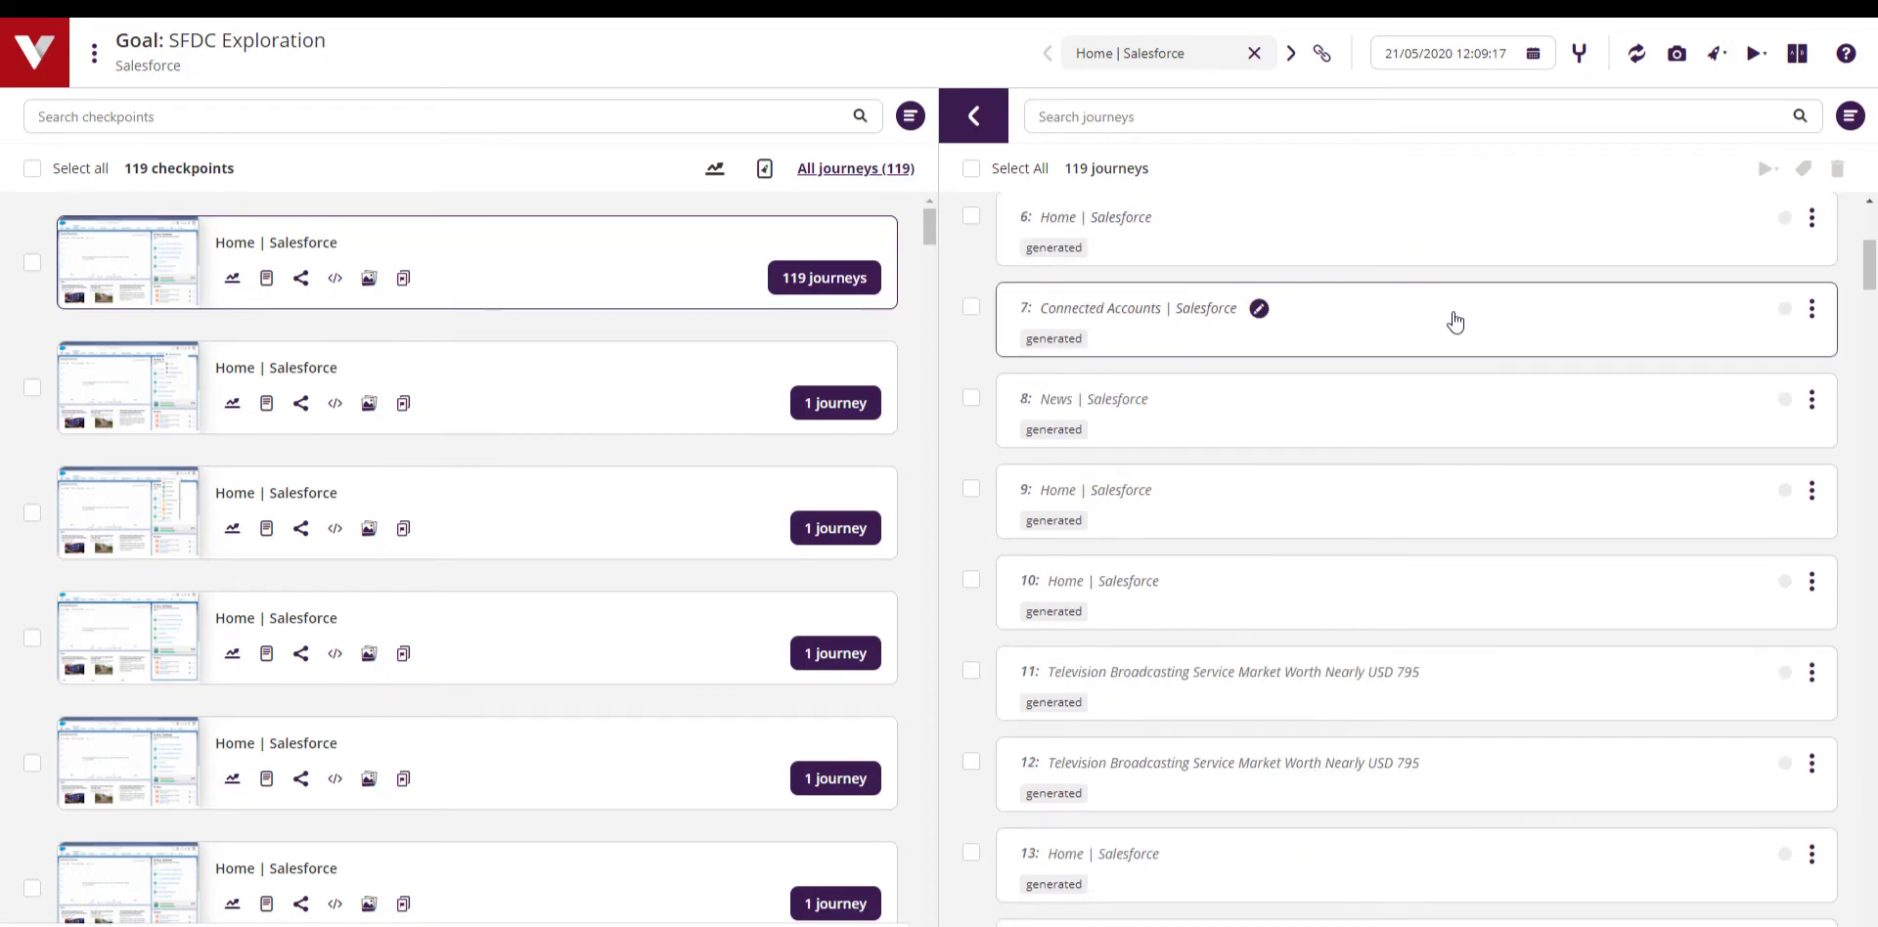
{"action": "scroll", "coordinate": [1454, 318], "scroll_direction": "up", "scroll_amount": 3}
{"action": "scroll", "coordinate": [1453, 314], "scroll_direction": "down", "scroll_amount": 4}
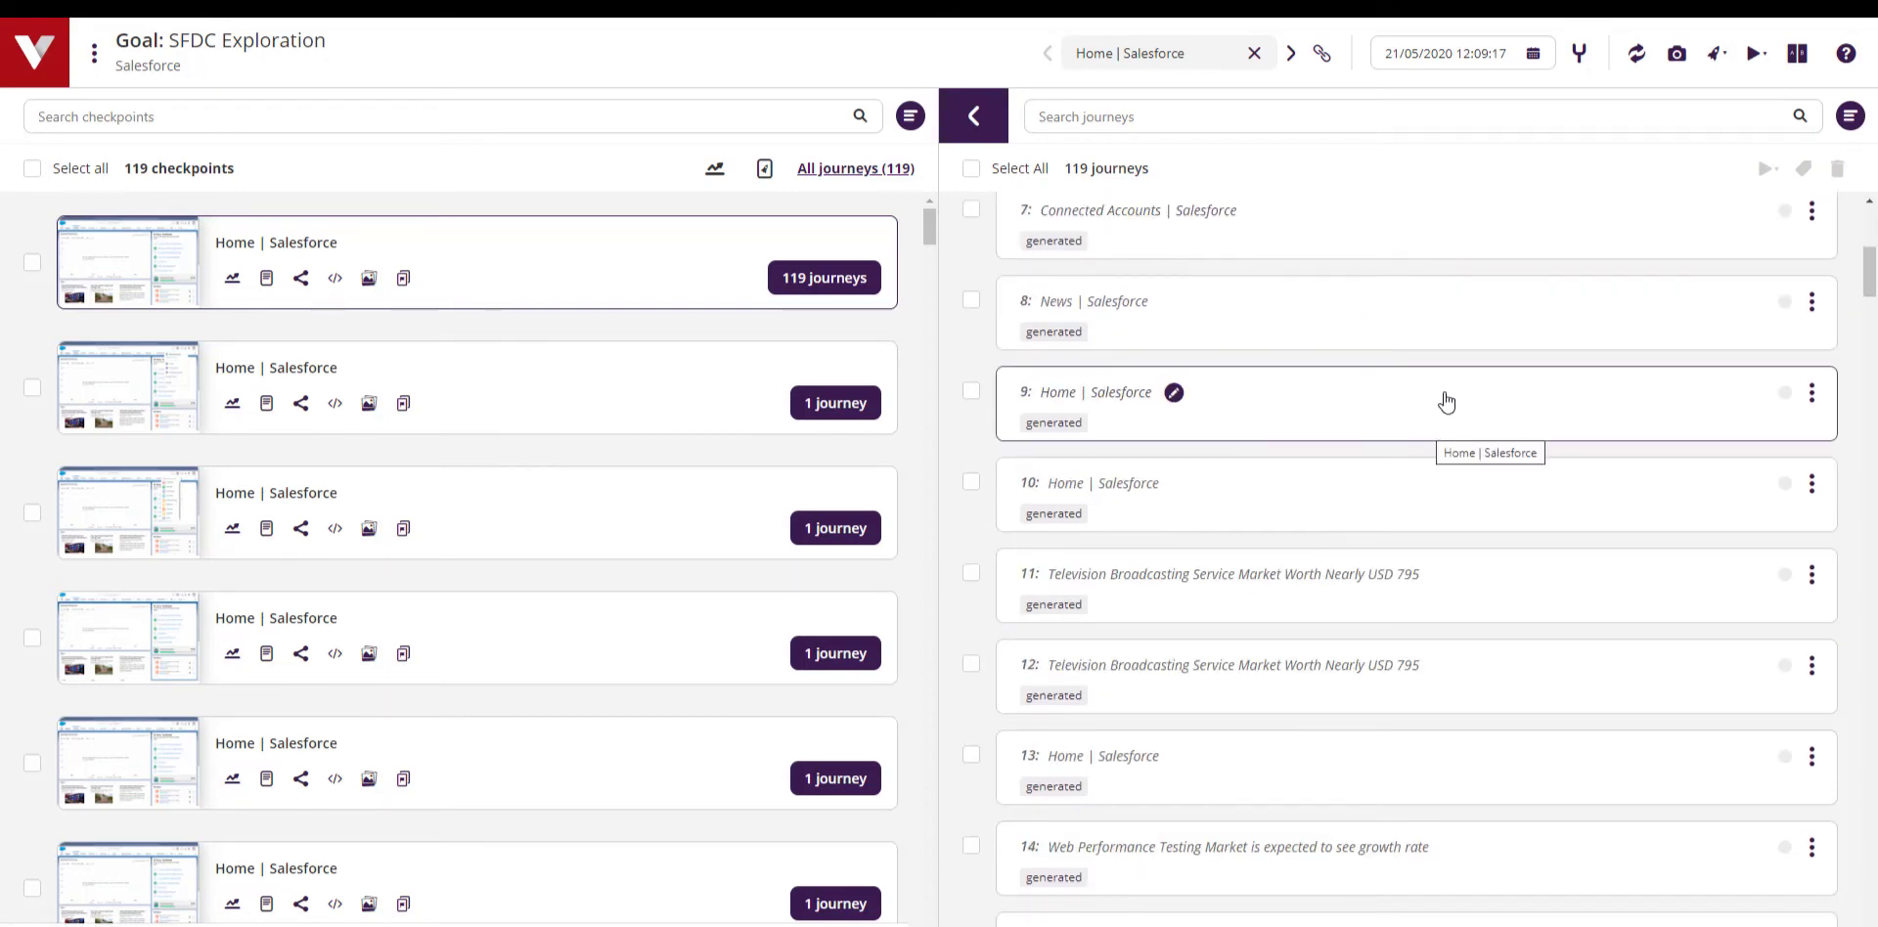
{"action": "left_click", "coordinate": [1445, 402]}
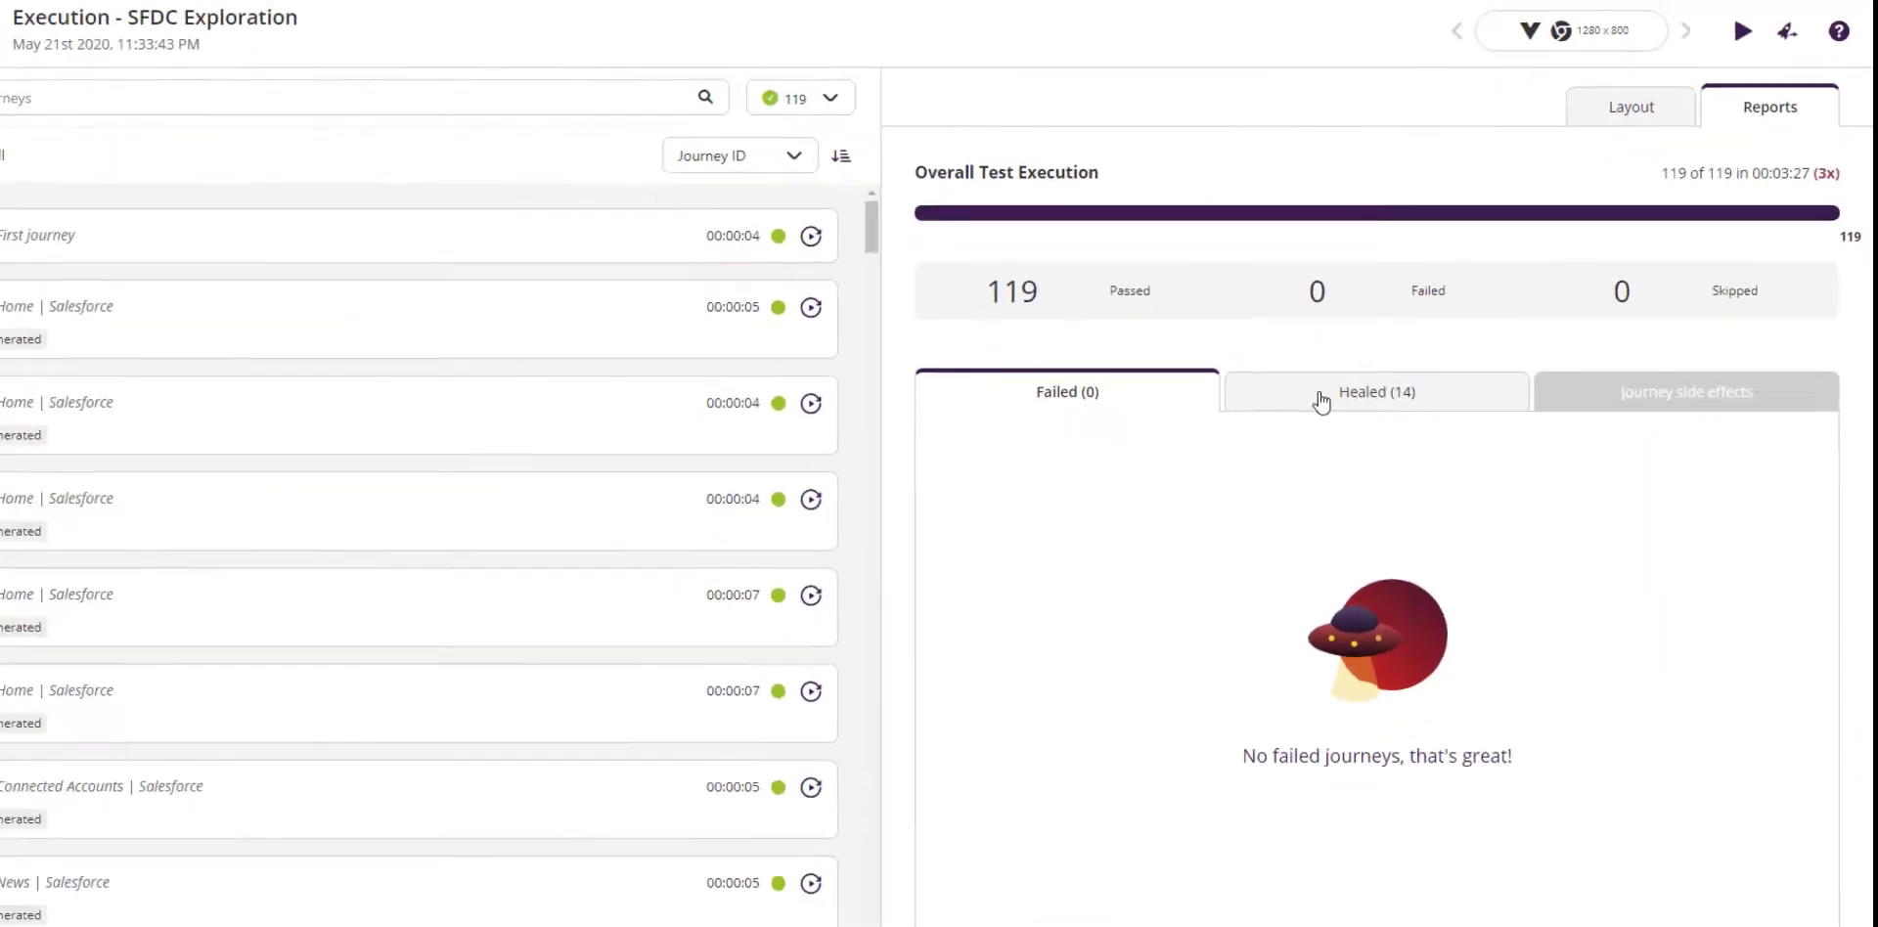
Step: Open the SFDC Exploration snapshot run's comparison results from the project activity
{"action": "left_click", "coordinate": [1357, 385]}
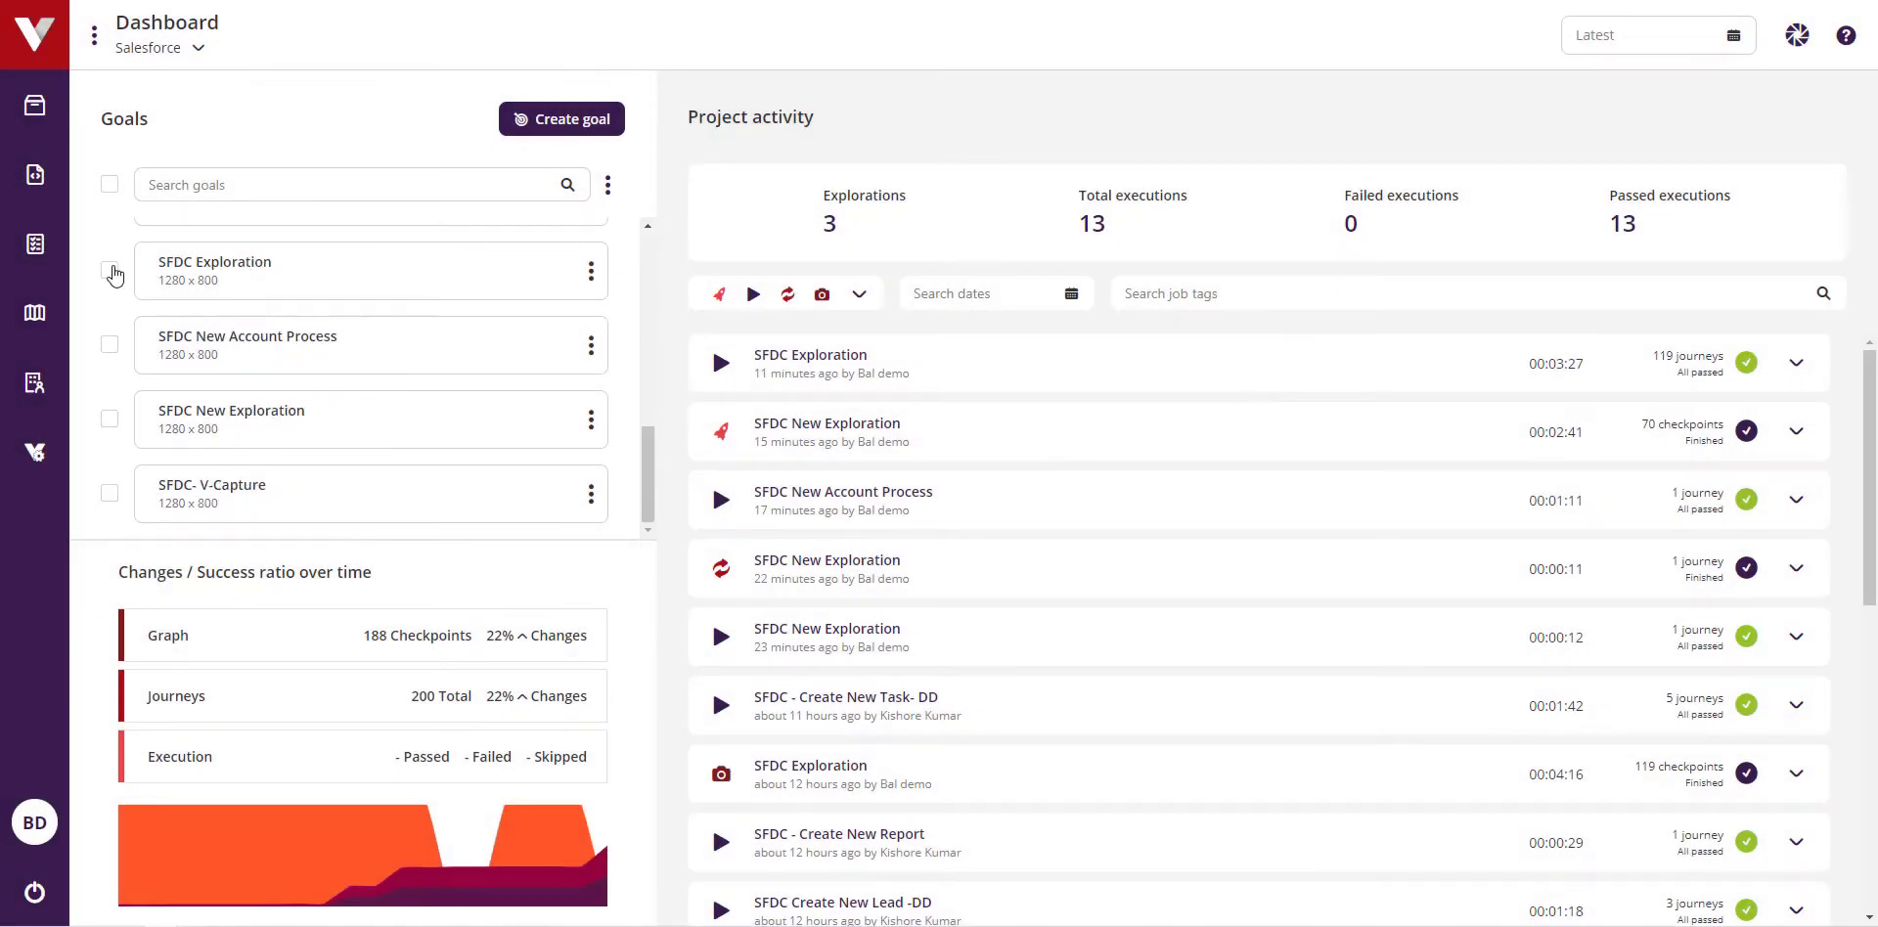
{"action": "left_click", "coordinate": [109, 270]}
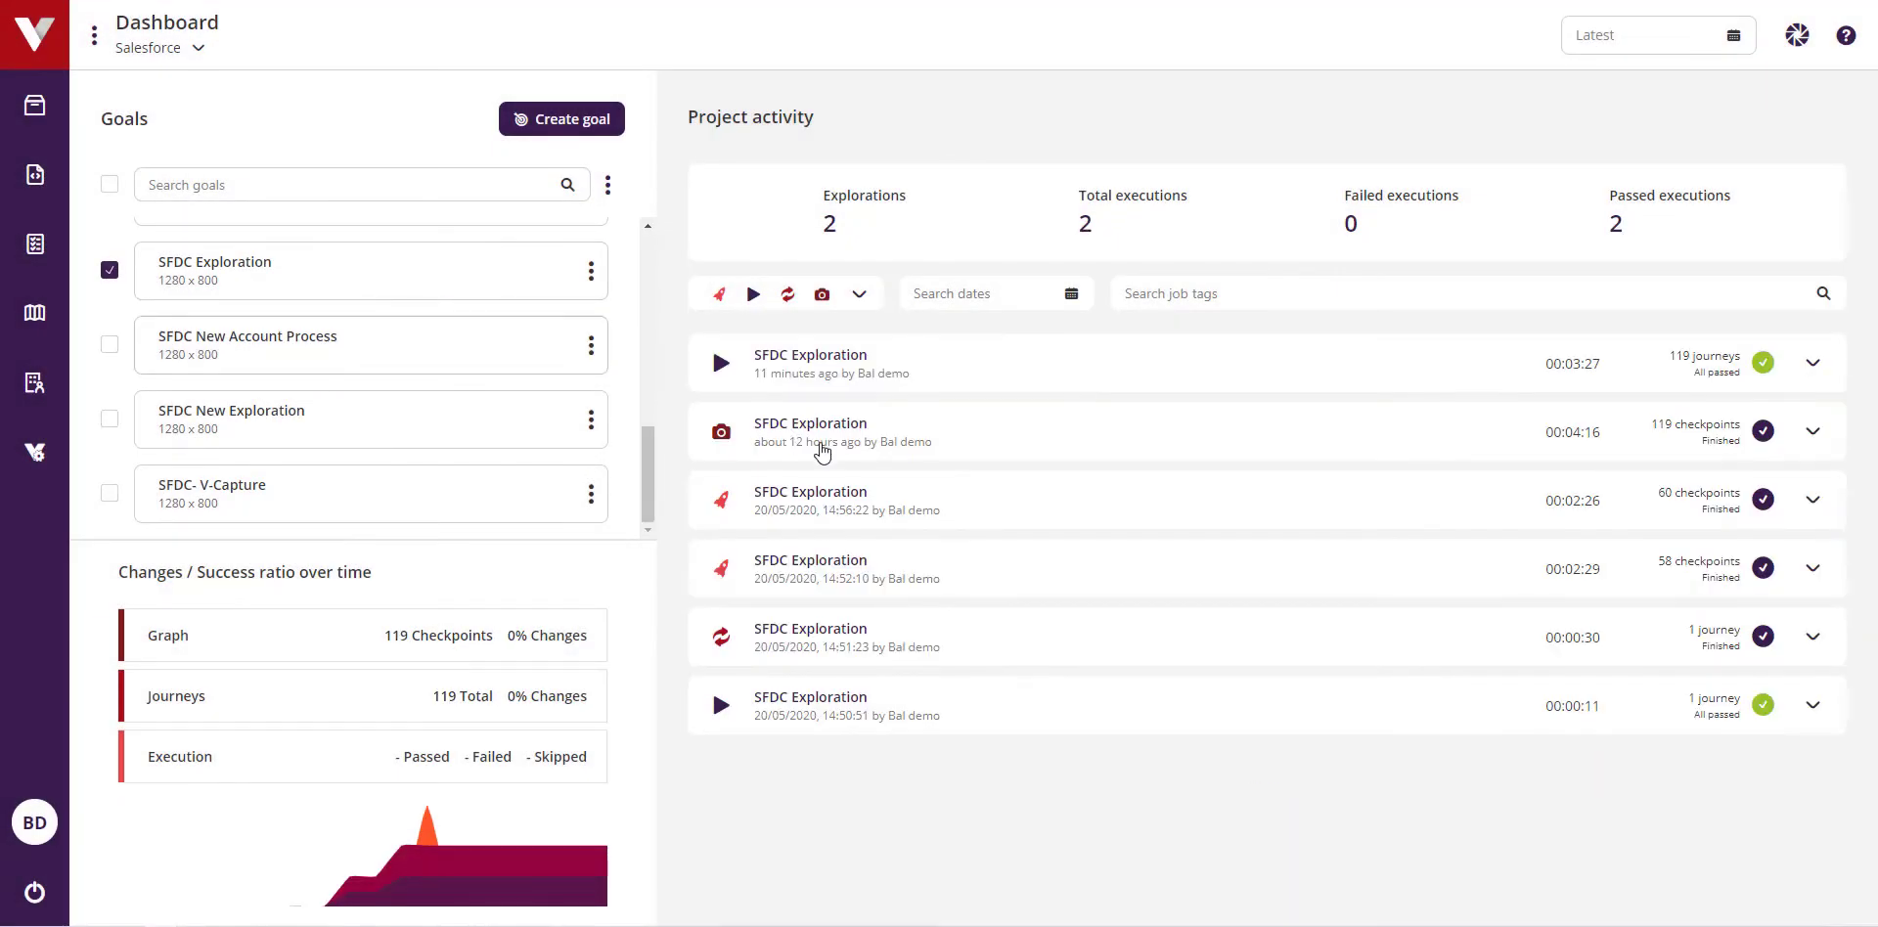
{"action": "left_click", "coordinate": [831, 447]}
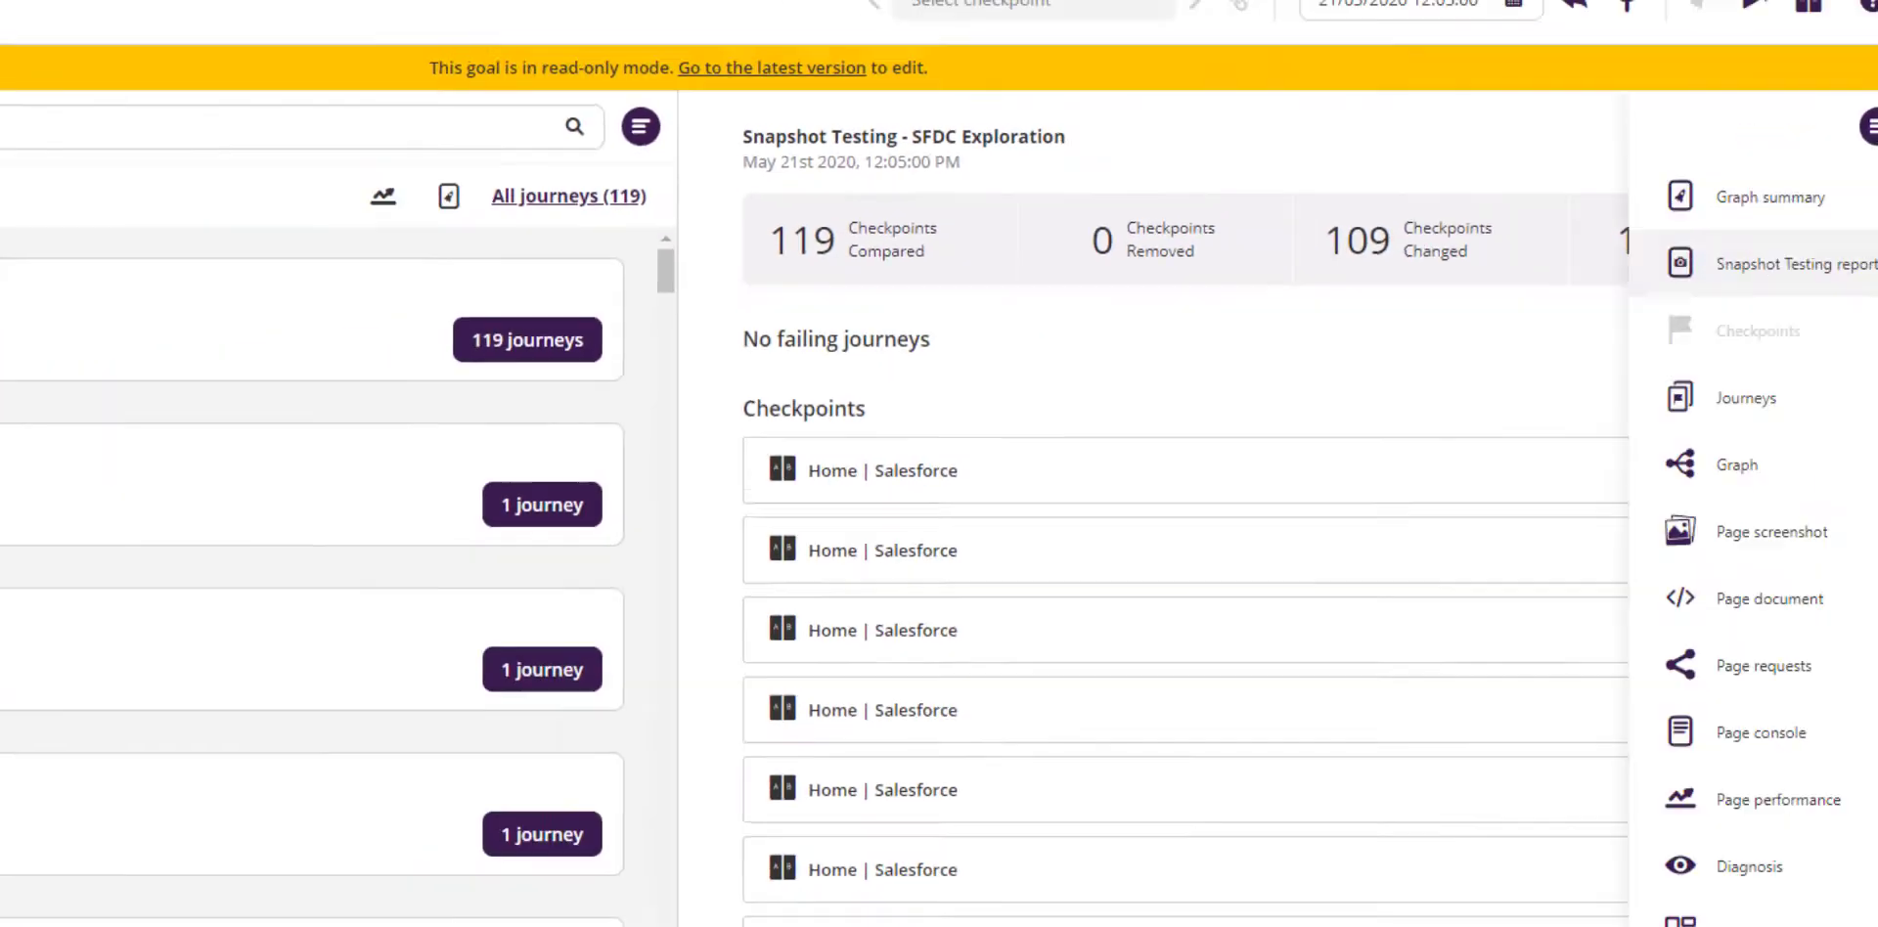
{"action": "left_click", "coordinate": [1730, 144]}
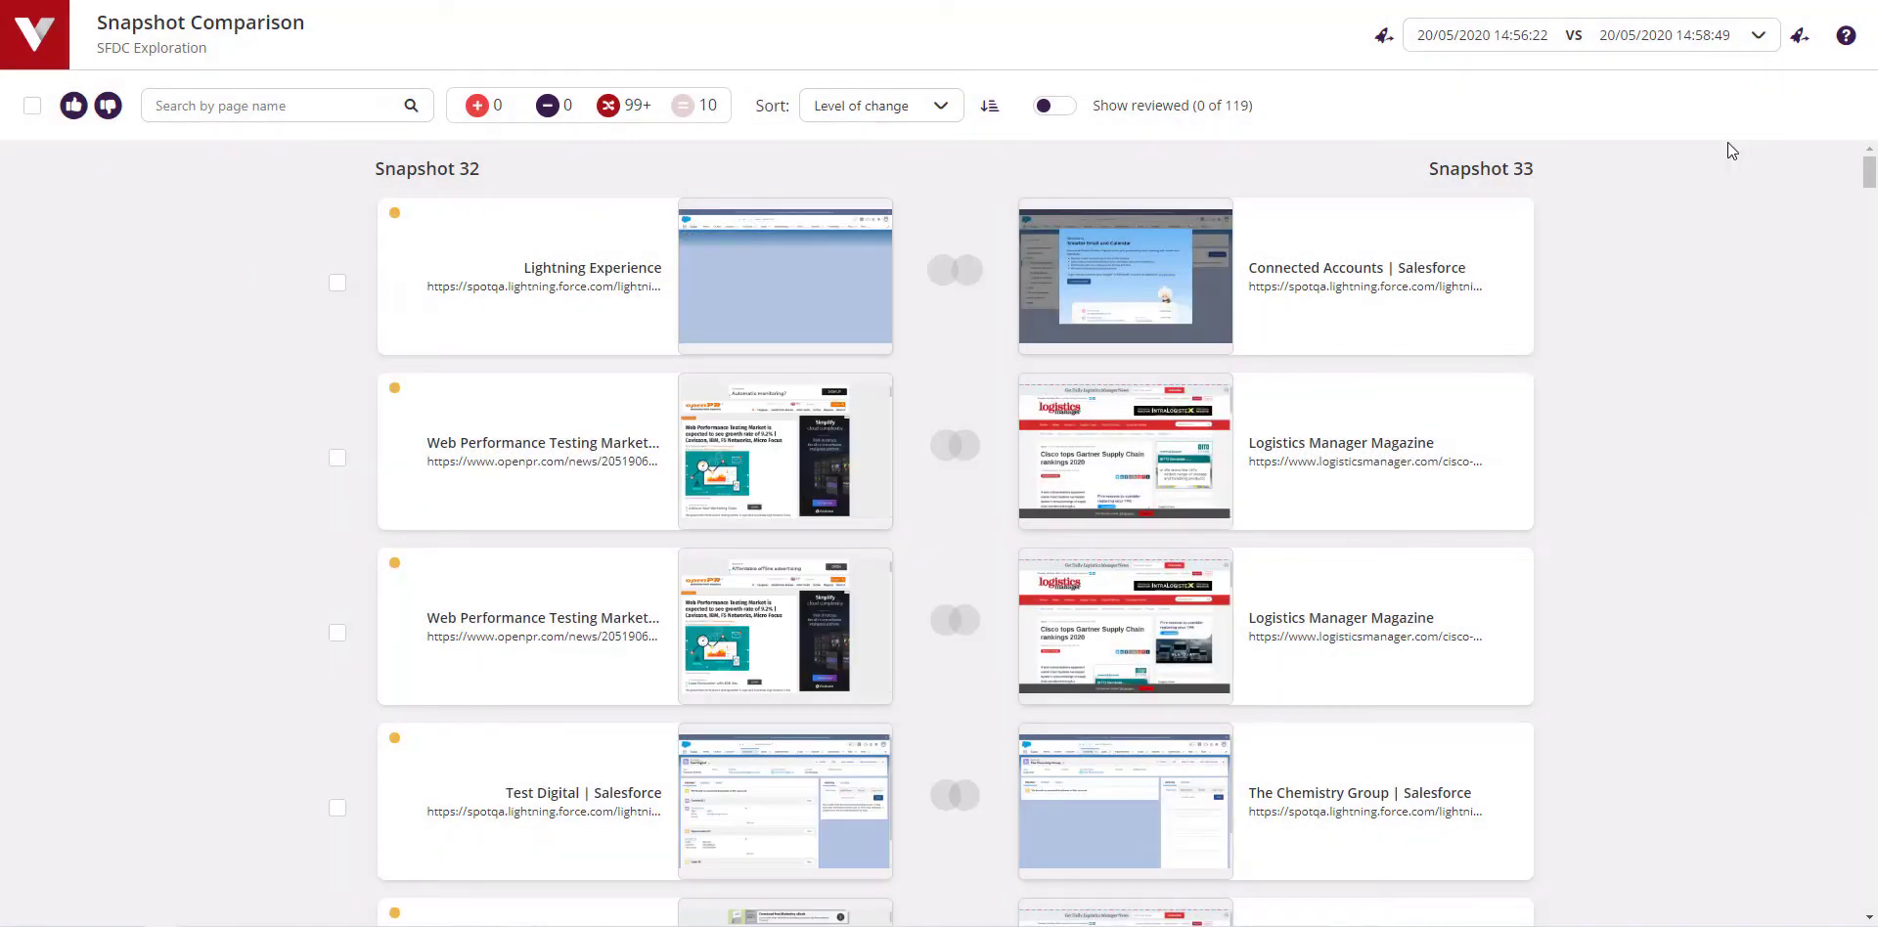
{"action": "scroll", "coordinate": [1282, 450], "scroll_direction": "down", "scroll_amount": 10}
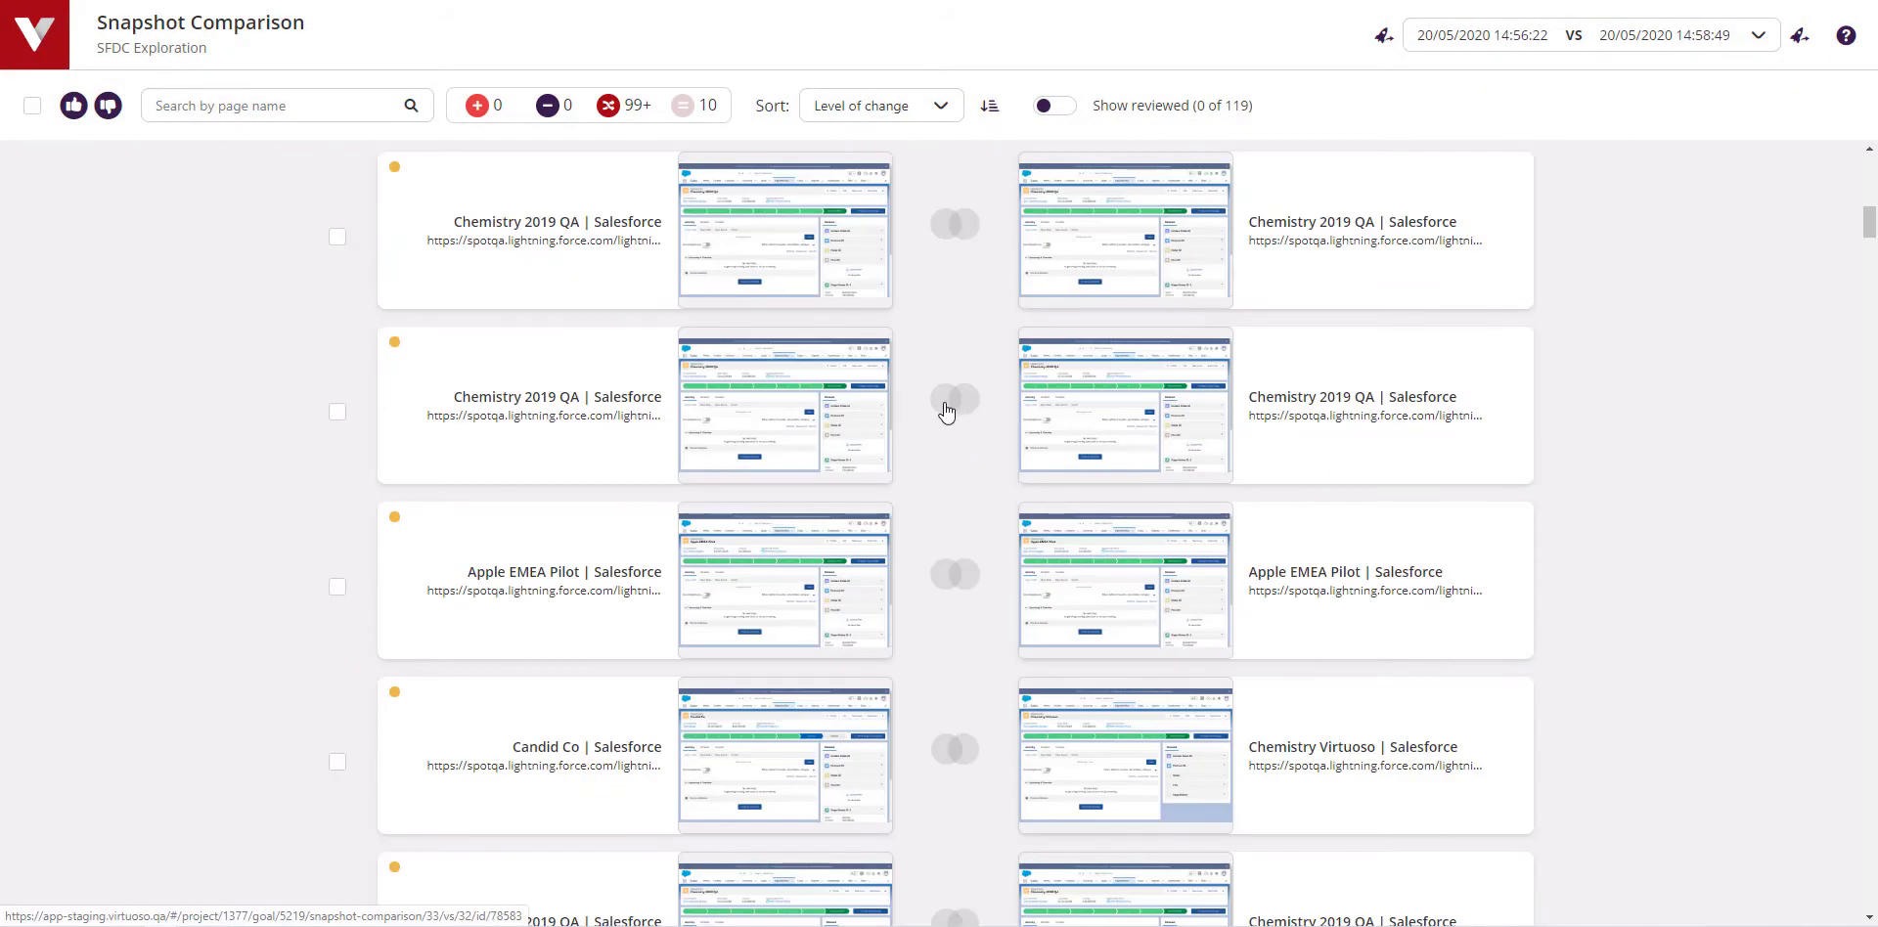
Step: Open the Home | Salesforce comparison and toggle highlighting between Changed and All elements
{"action": "scroll", "coordinate": [959, 406], "scroll_direction": "down", "scroll_amount": 5}
{"action": "left_click", "coordinate": [981, 540]}
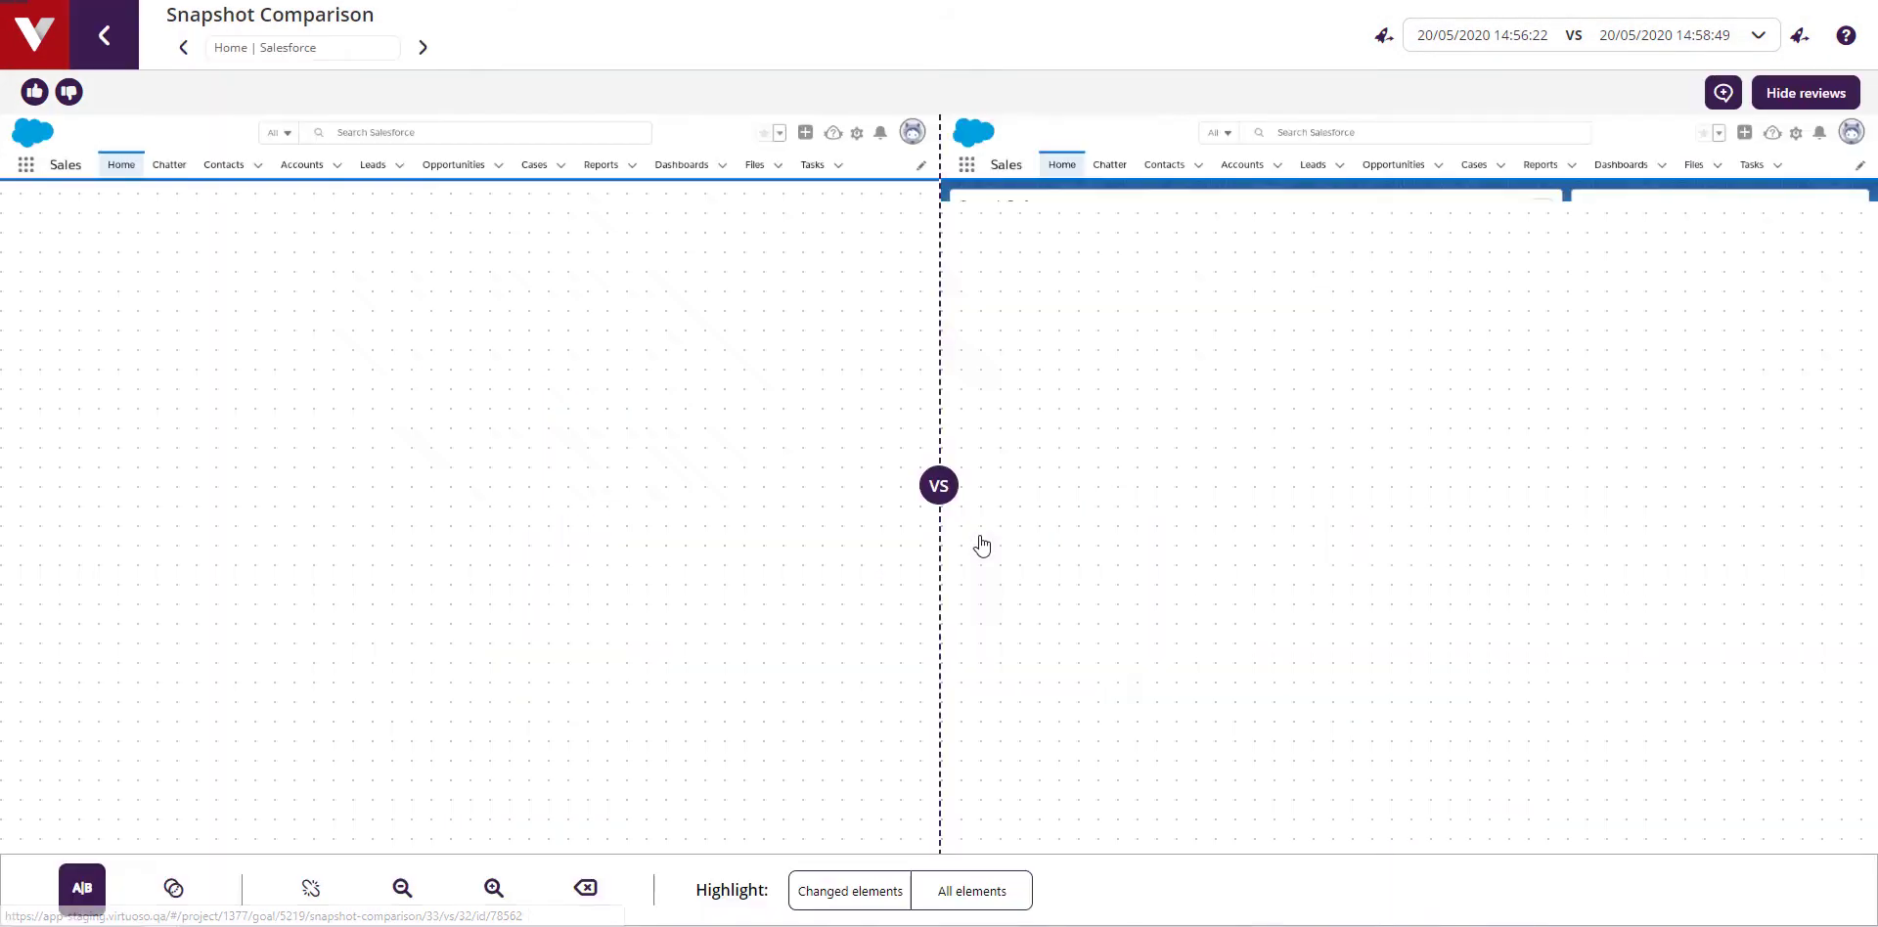
{"action": "left_click", "coordinate": [812, 892]}
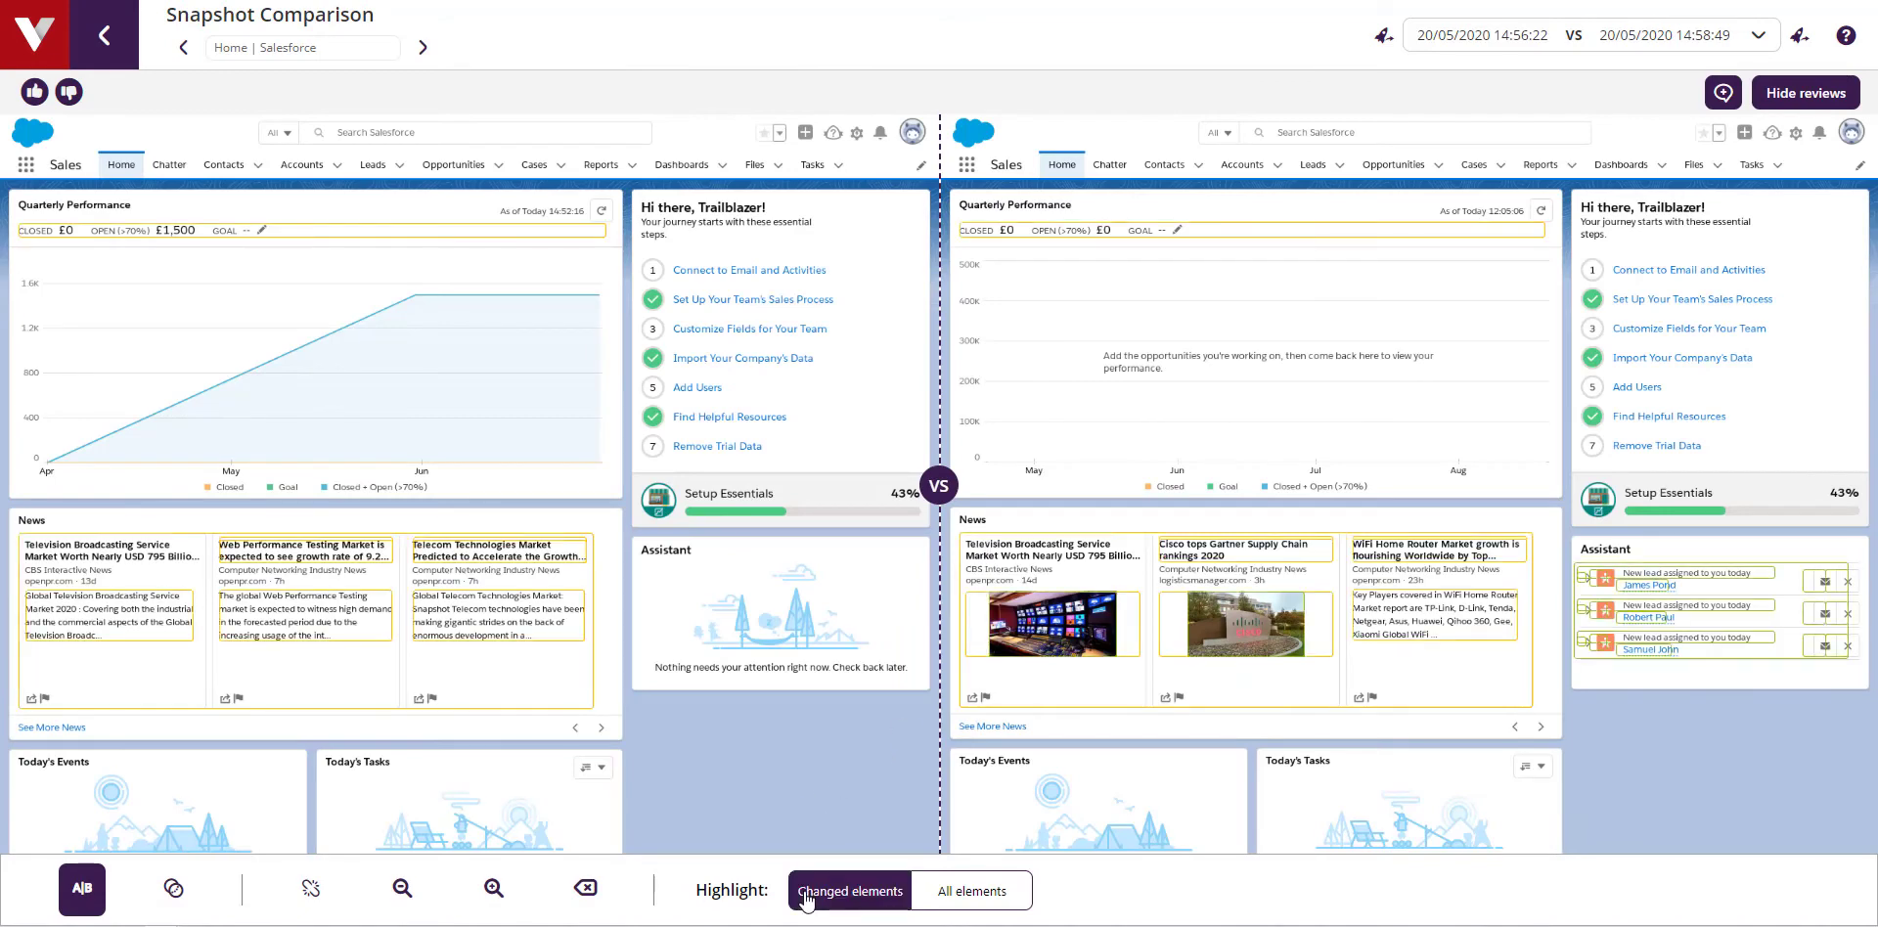
{"action": "left_click", "coordinate": [966, 893]}
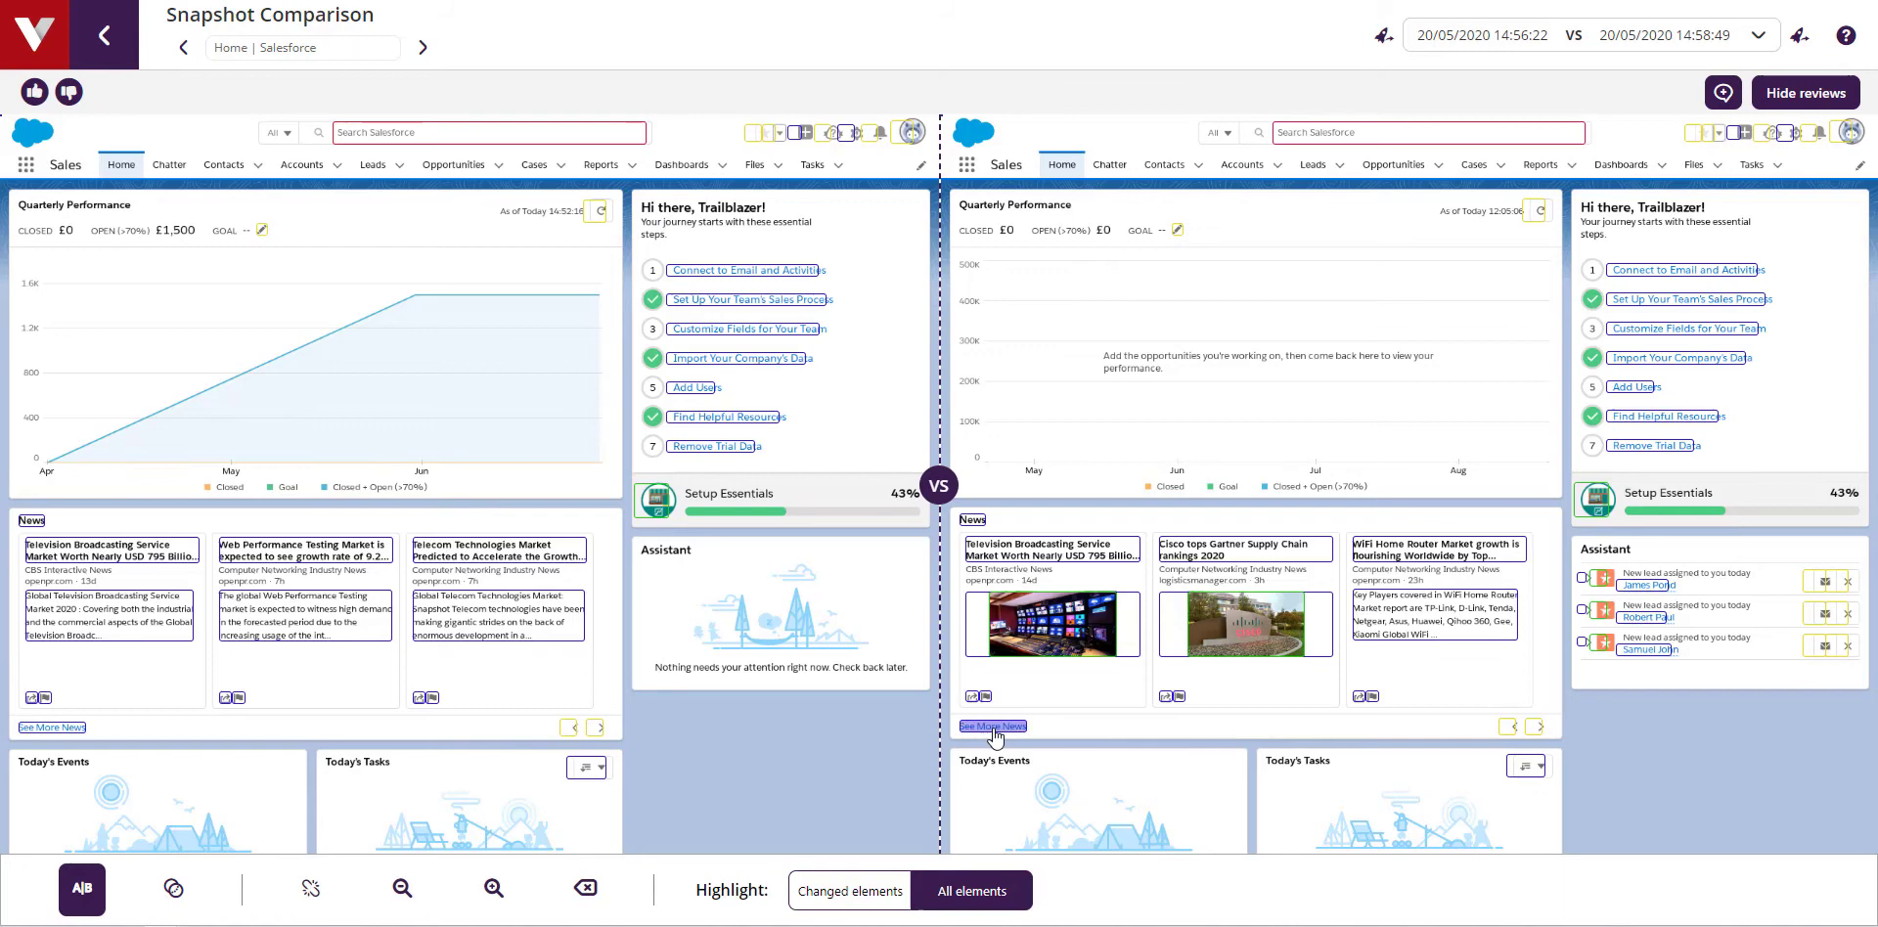
{"action": "left_click", "coordinate": [871, 892]}
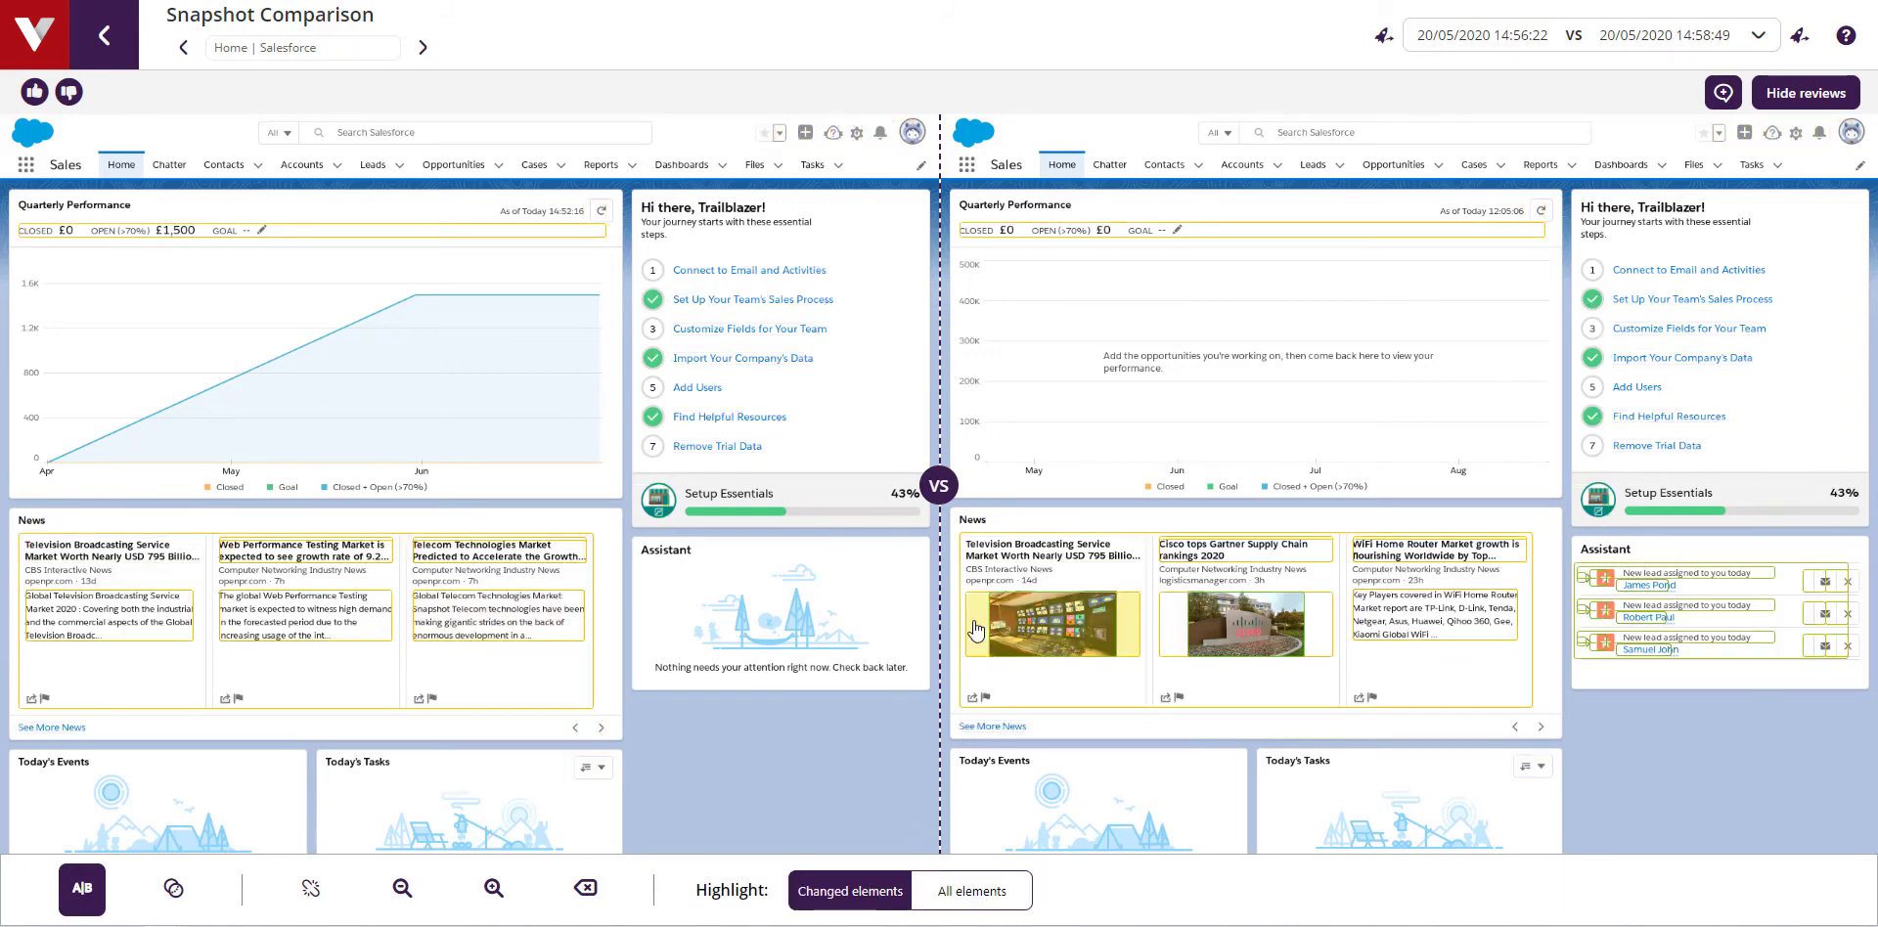
Step: Compare the snapshots in Swipe and Fade modes, then overlay them at 100% opacity, slightly offset
{"action": "left_click", "coordinate": [173, 888]}
{"action": "mouse_move", "coordinate": [939, 485]}
{"action": "left_mouse_down"}
{"action": "mouse_move", "coordinate": [340, 629]}
{"action": "mouse_move", "coordinate": [1398, 489]}
{"action": "mouse_move", "coordinate": [650, 713]}
{"action": "mouse_move", "coordinate": [1125, 713]}
{"action": "left_mouse_up"}
{"action": "left_click", "coordinate": [895, 891]}
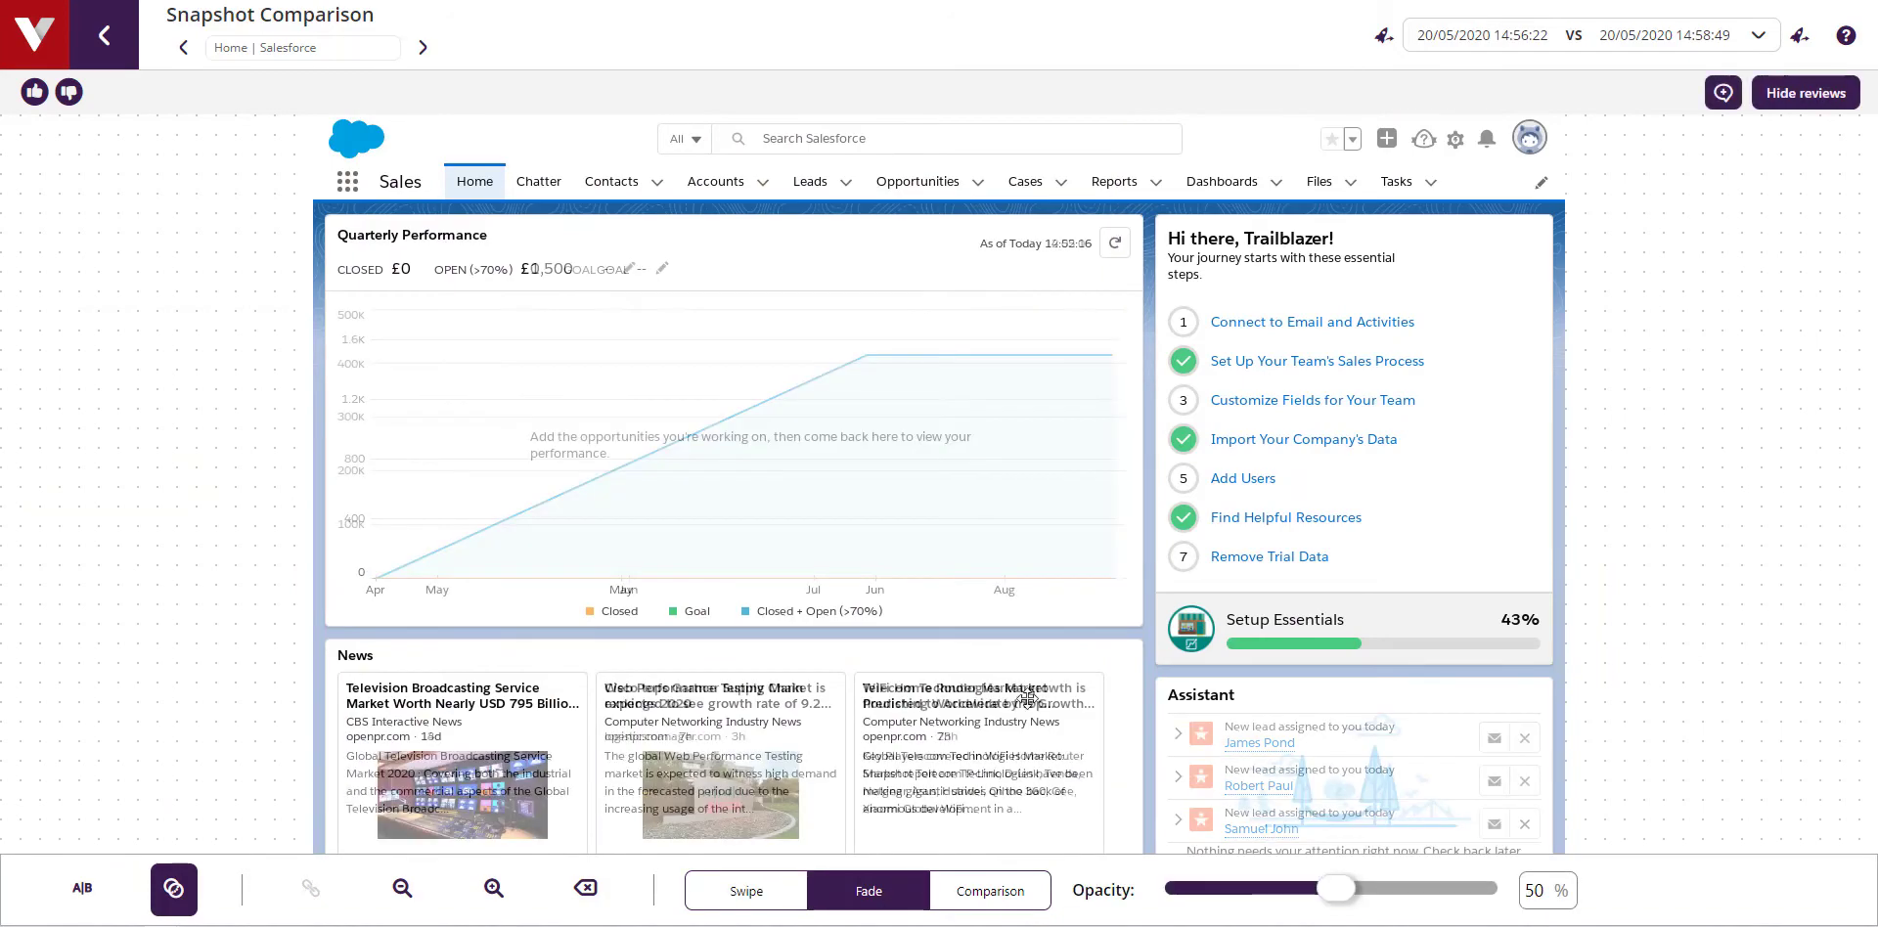
{"action": "left_click", "coordinate": [1232, 879]}
{"action": "left_click_drag", "start_coordinate": [1216, 888], "coordinate": [1497, 888]}
{"action": "left_click", "coordinate": [992, 895]}
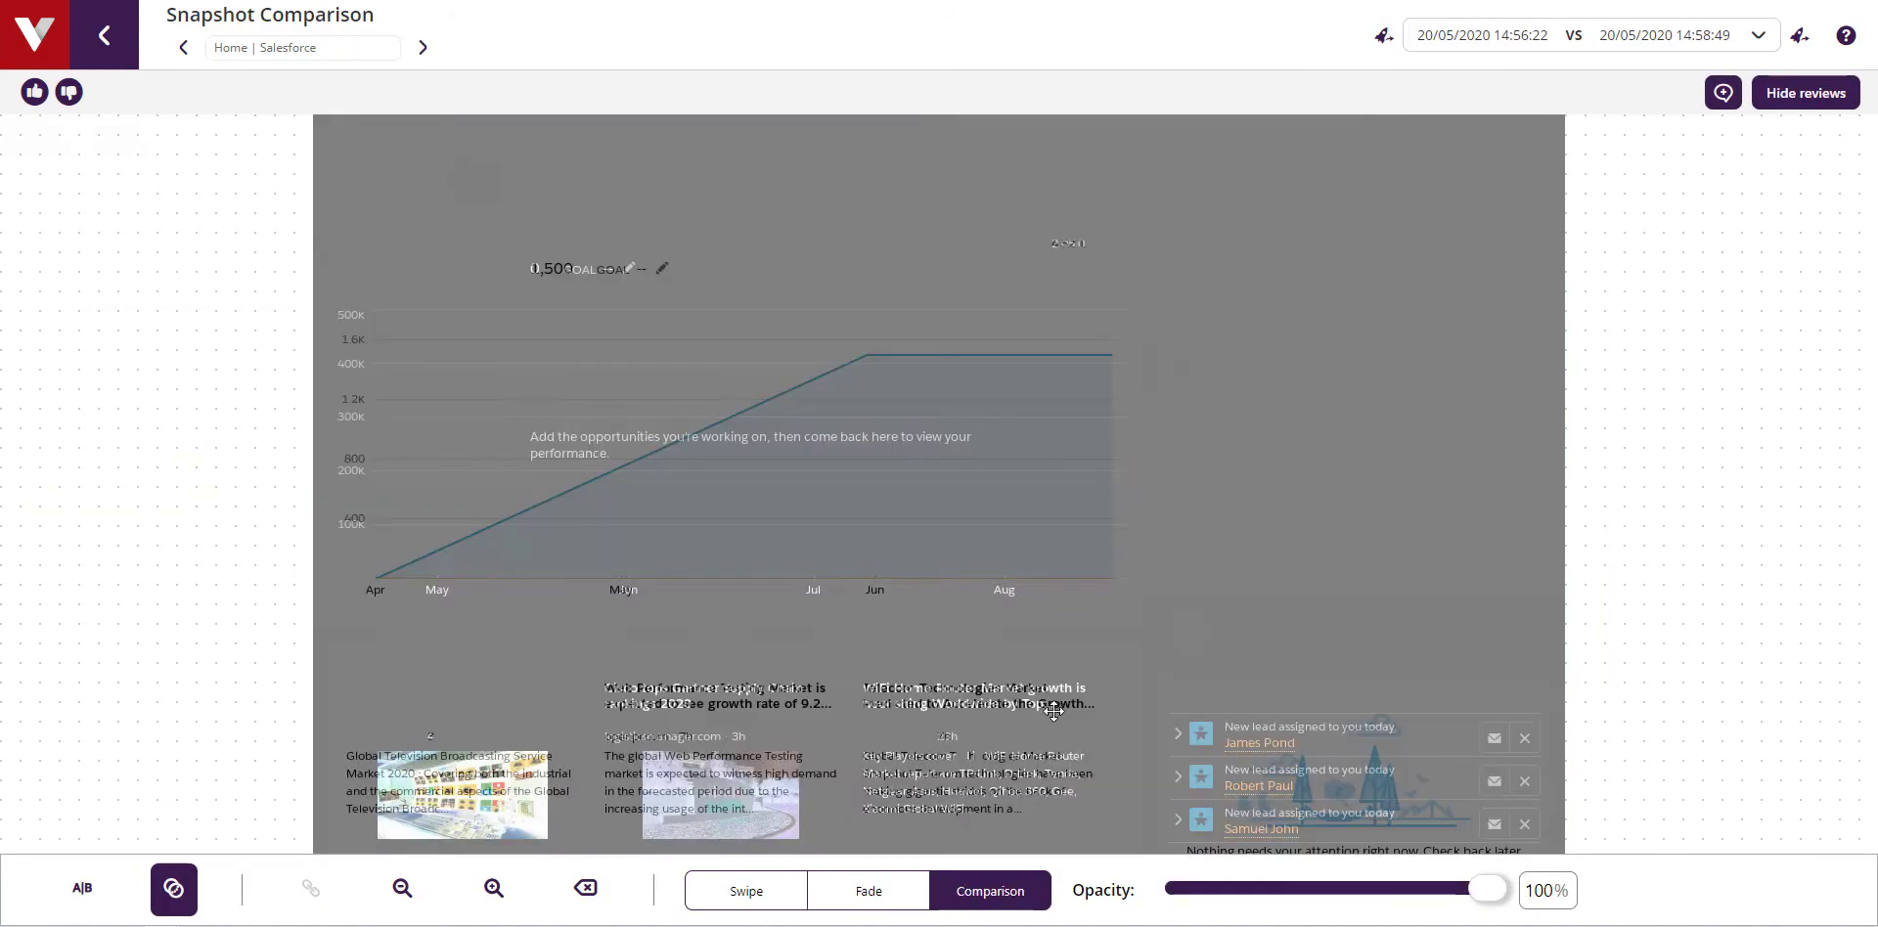
{"action": "left_click_drag", "start_coordinate": [1054, 711], "coordinate": [1162, 657]}
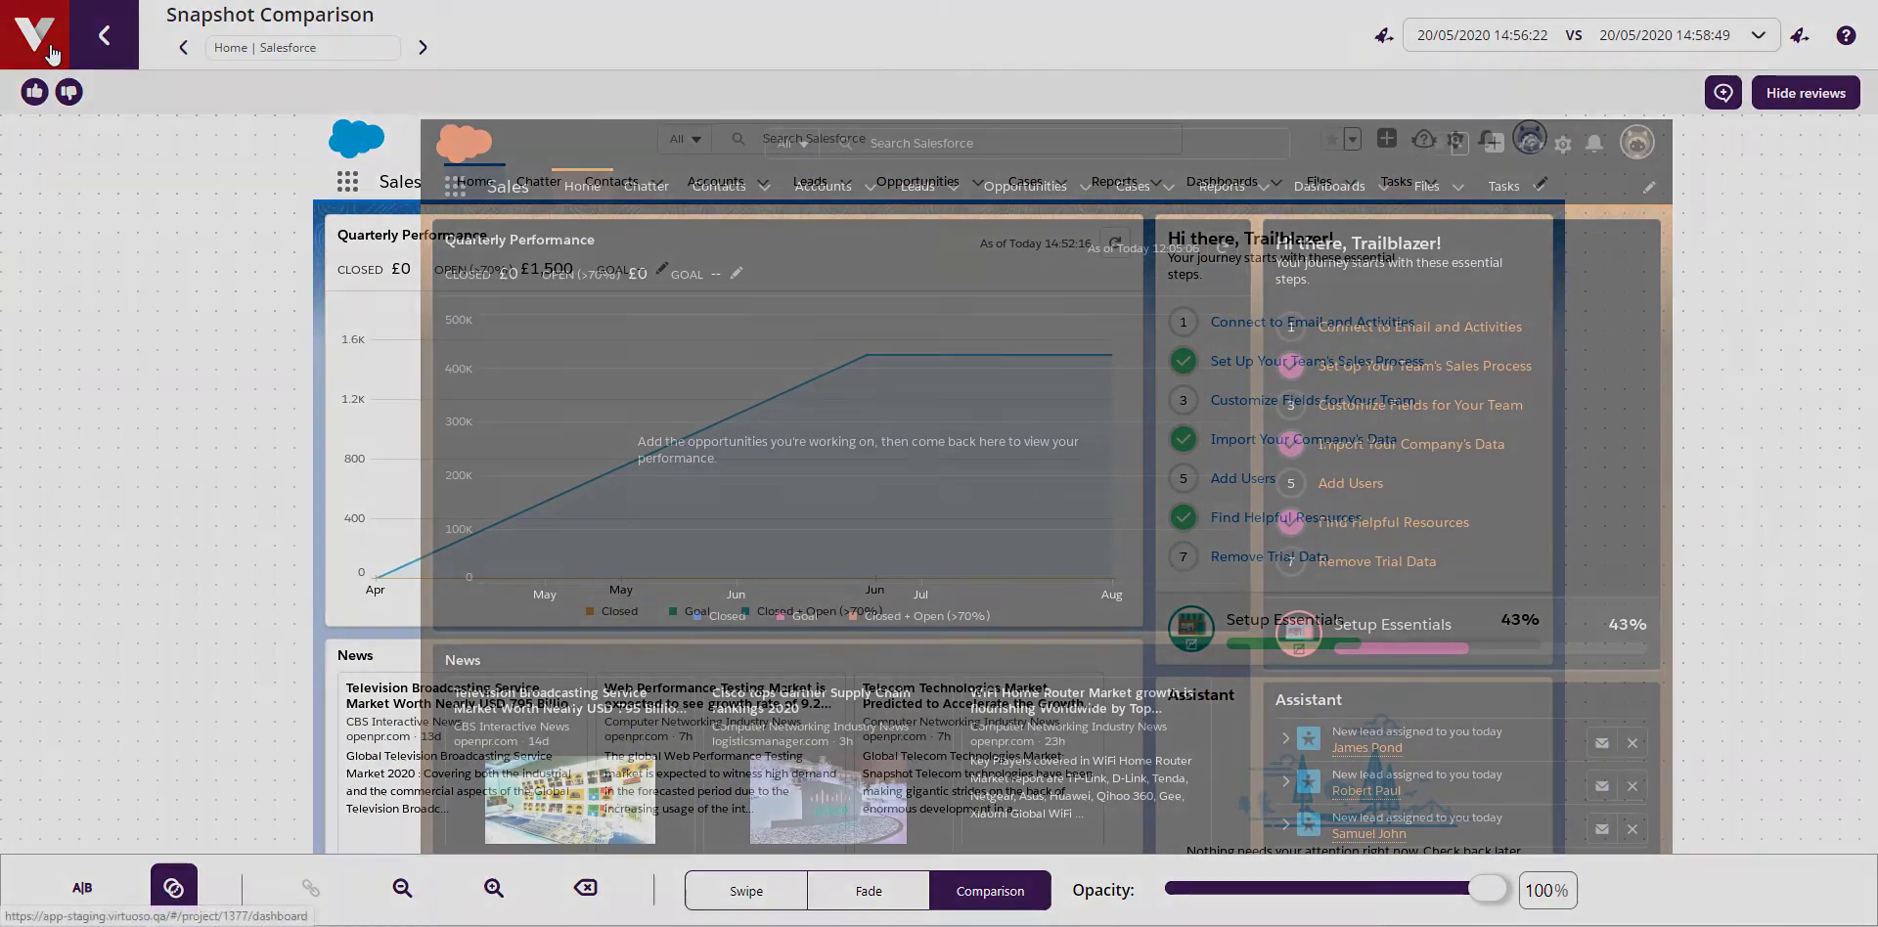
{"action": "left_click", "coordinate": [51, 54]}
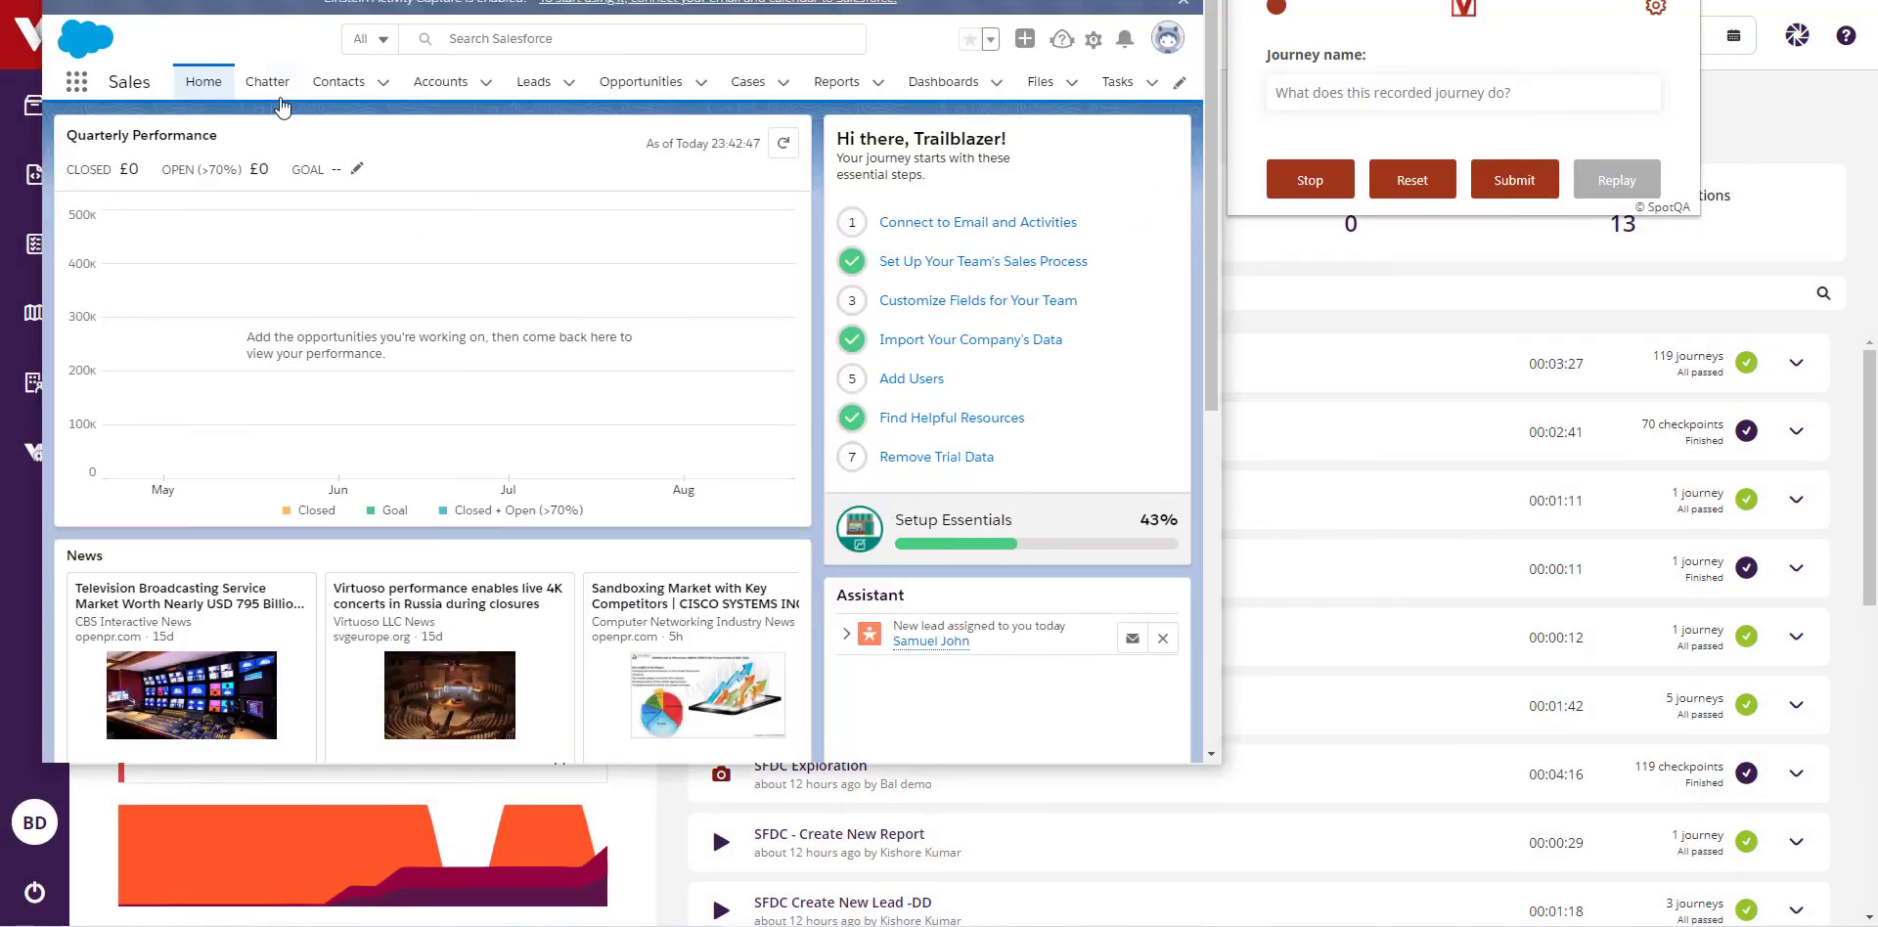
Step: Record visits to the Chatter, Contacts, Accounts, Leads, Opportunities and Cases tabs, ending on Accounts
{"action": "left_click", "coordinate": [269, 83]}
{"action": "left_click", "coordinate": [338, 82]}
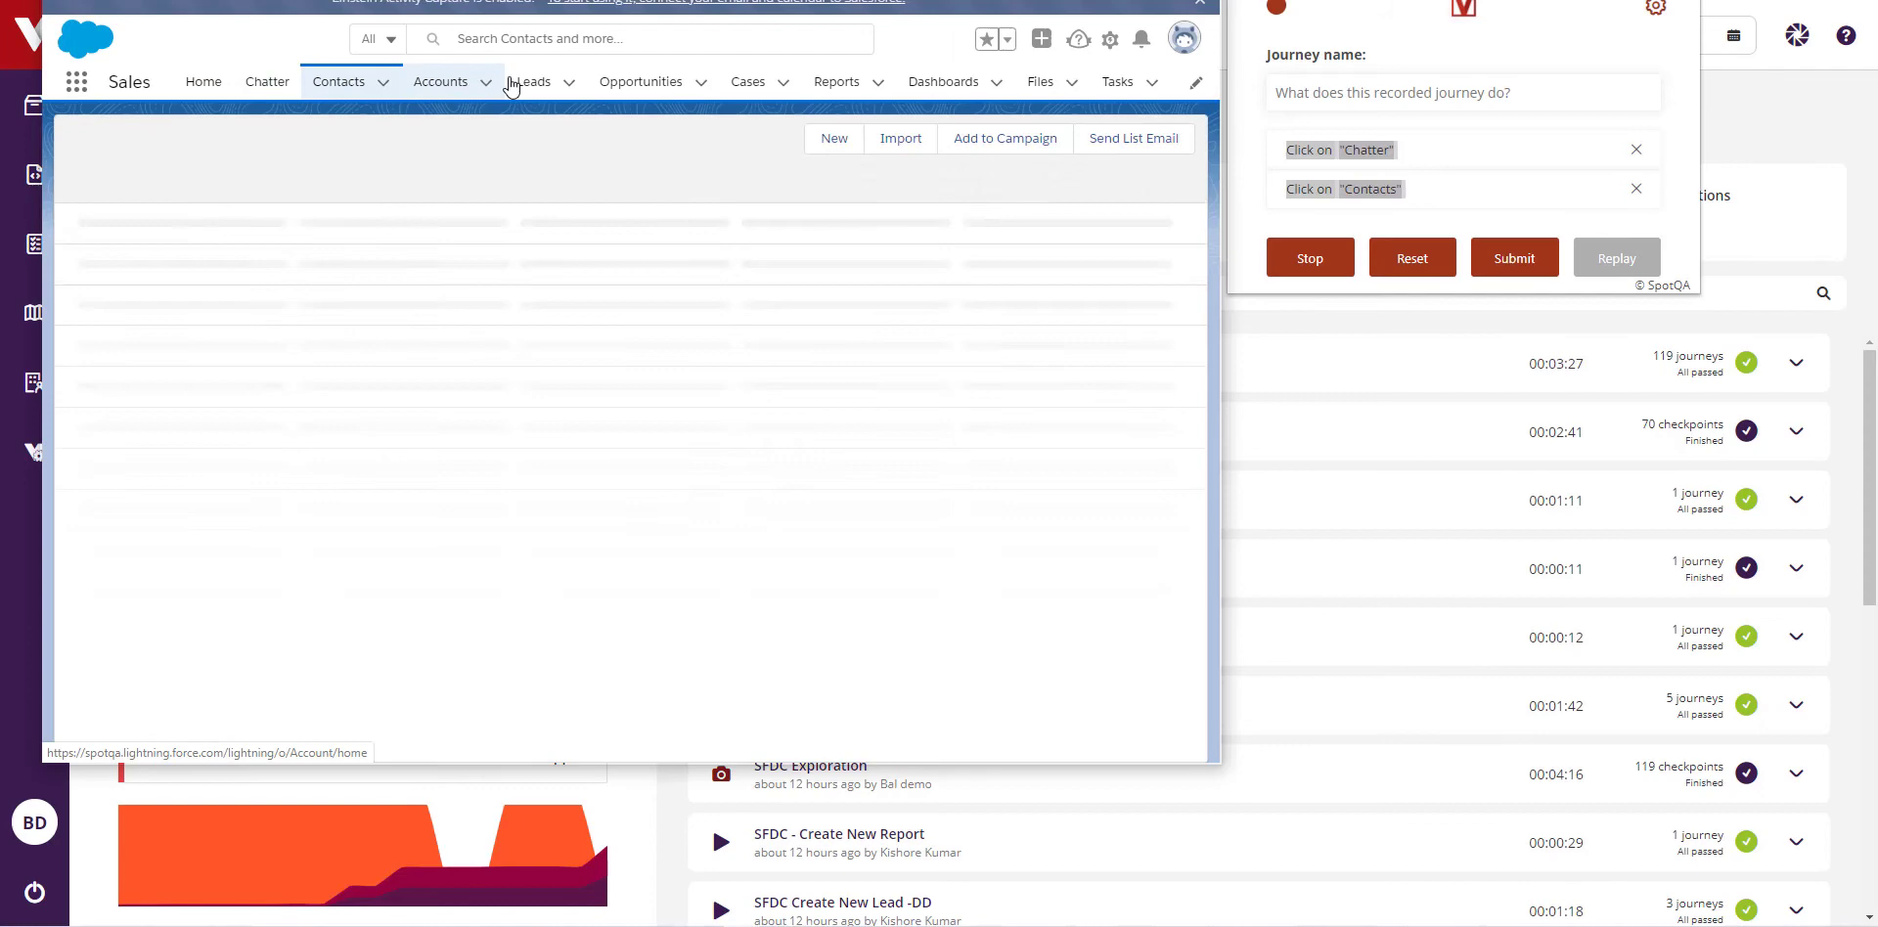
{"action": "left_click", "coordinate": [501, 83]}
{"action": "left_click", "coordinate": [640, 82]}
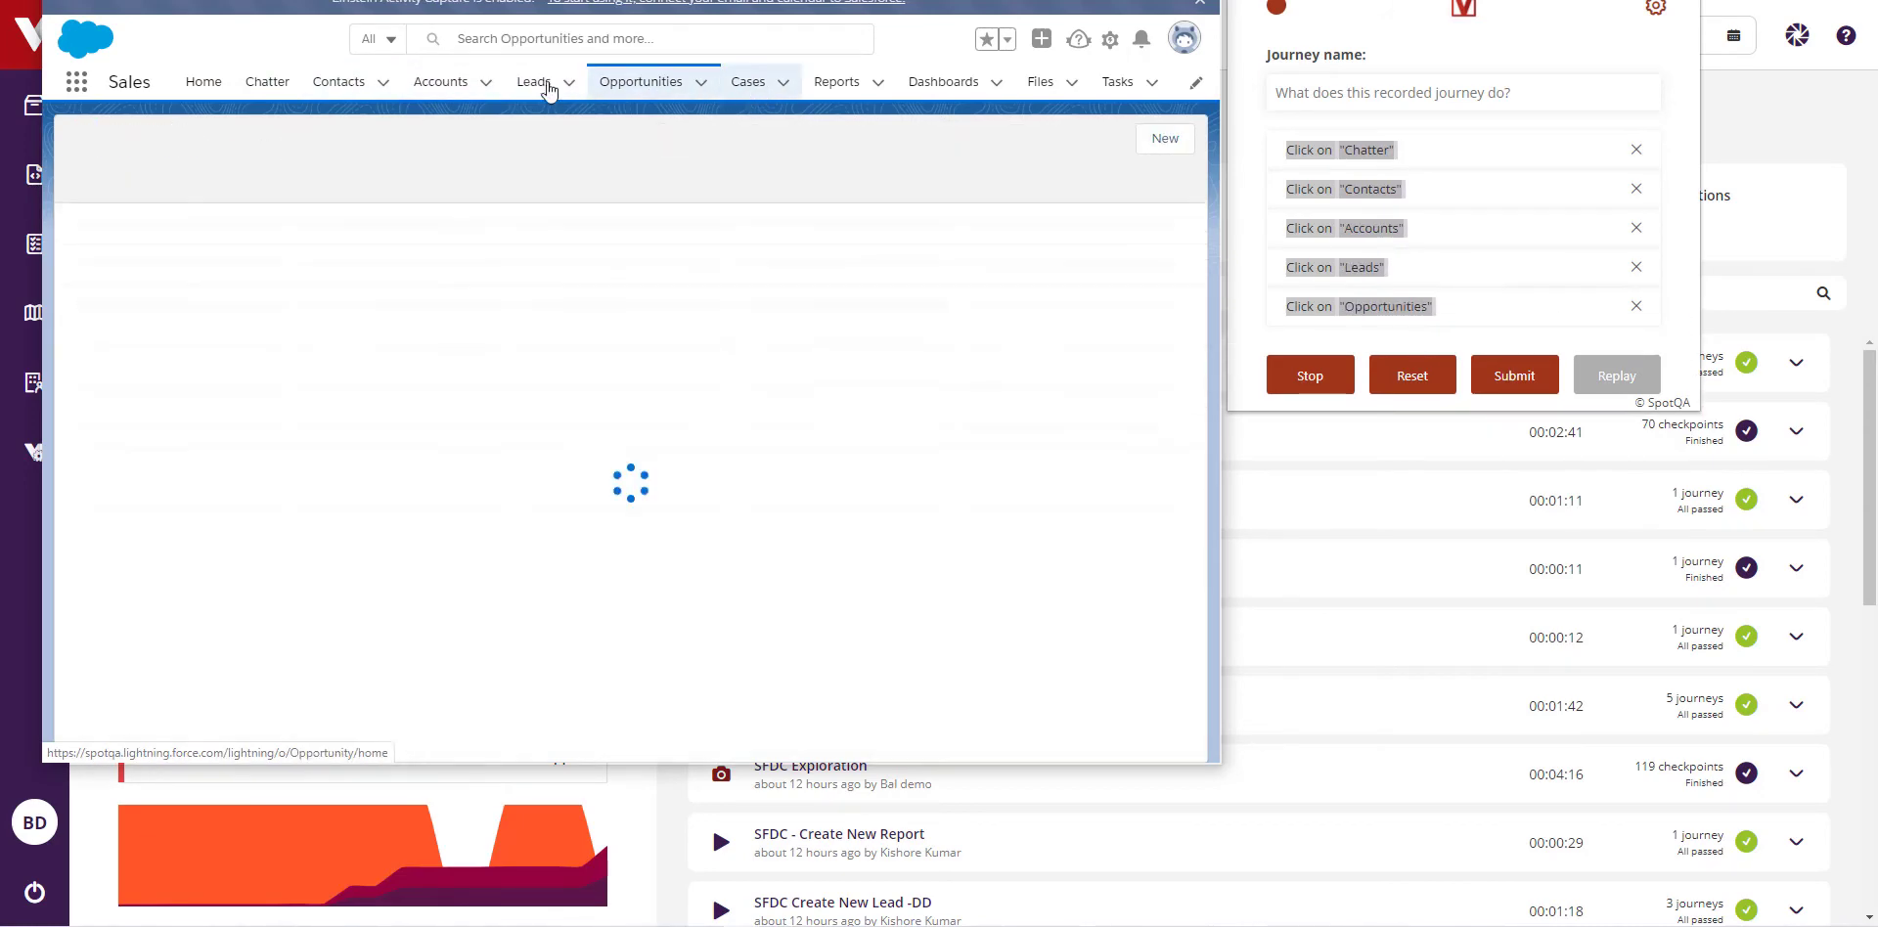
{"action": "left_click", "coordinate": [749, 82]}
{"action": "double_click", "coordinate": [440, 82]}
Step: Create a new account for Virtuoso Ltd with type Other and industry Technology
{"action": "left_click", "coordinate": [1071, 144]}
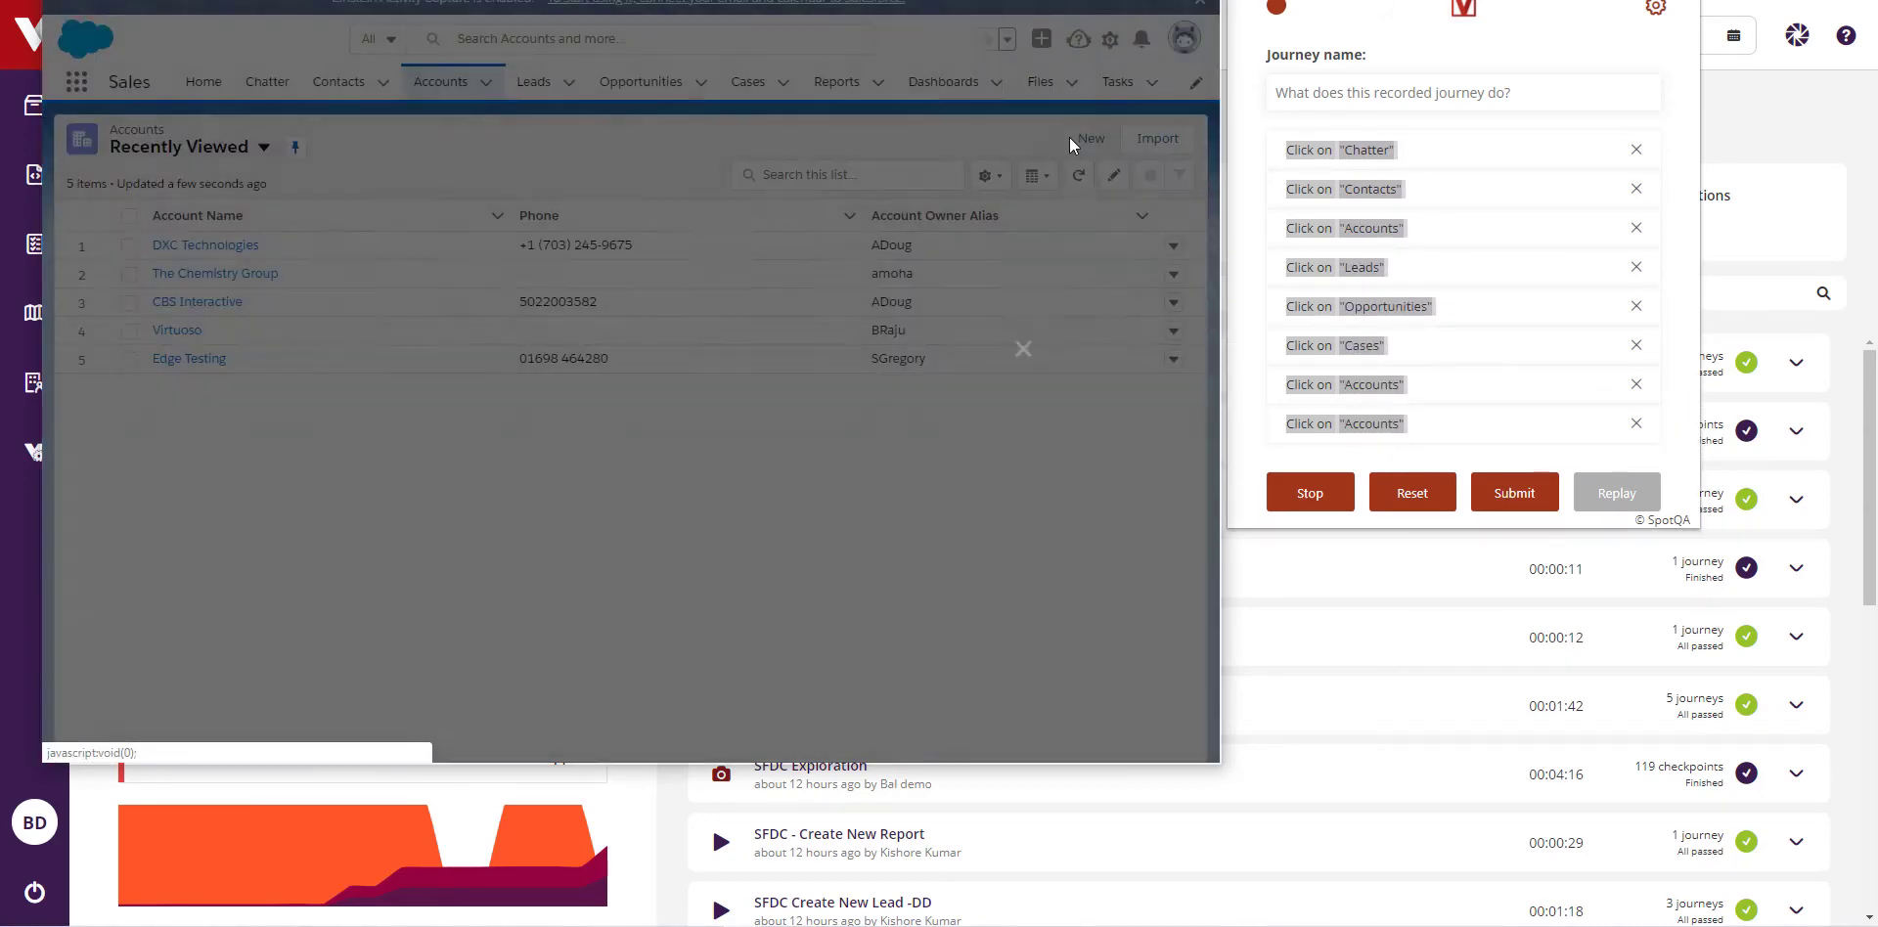
{"action": "left_click", "coordinate": [528, 202]}
{"action": "type", "text": "Virtu"}
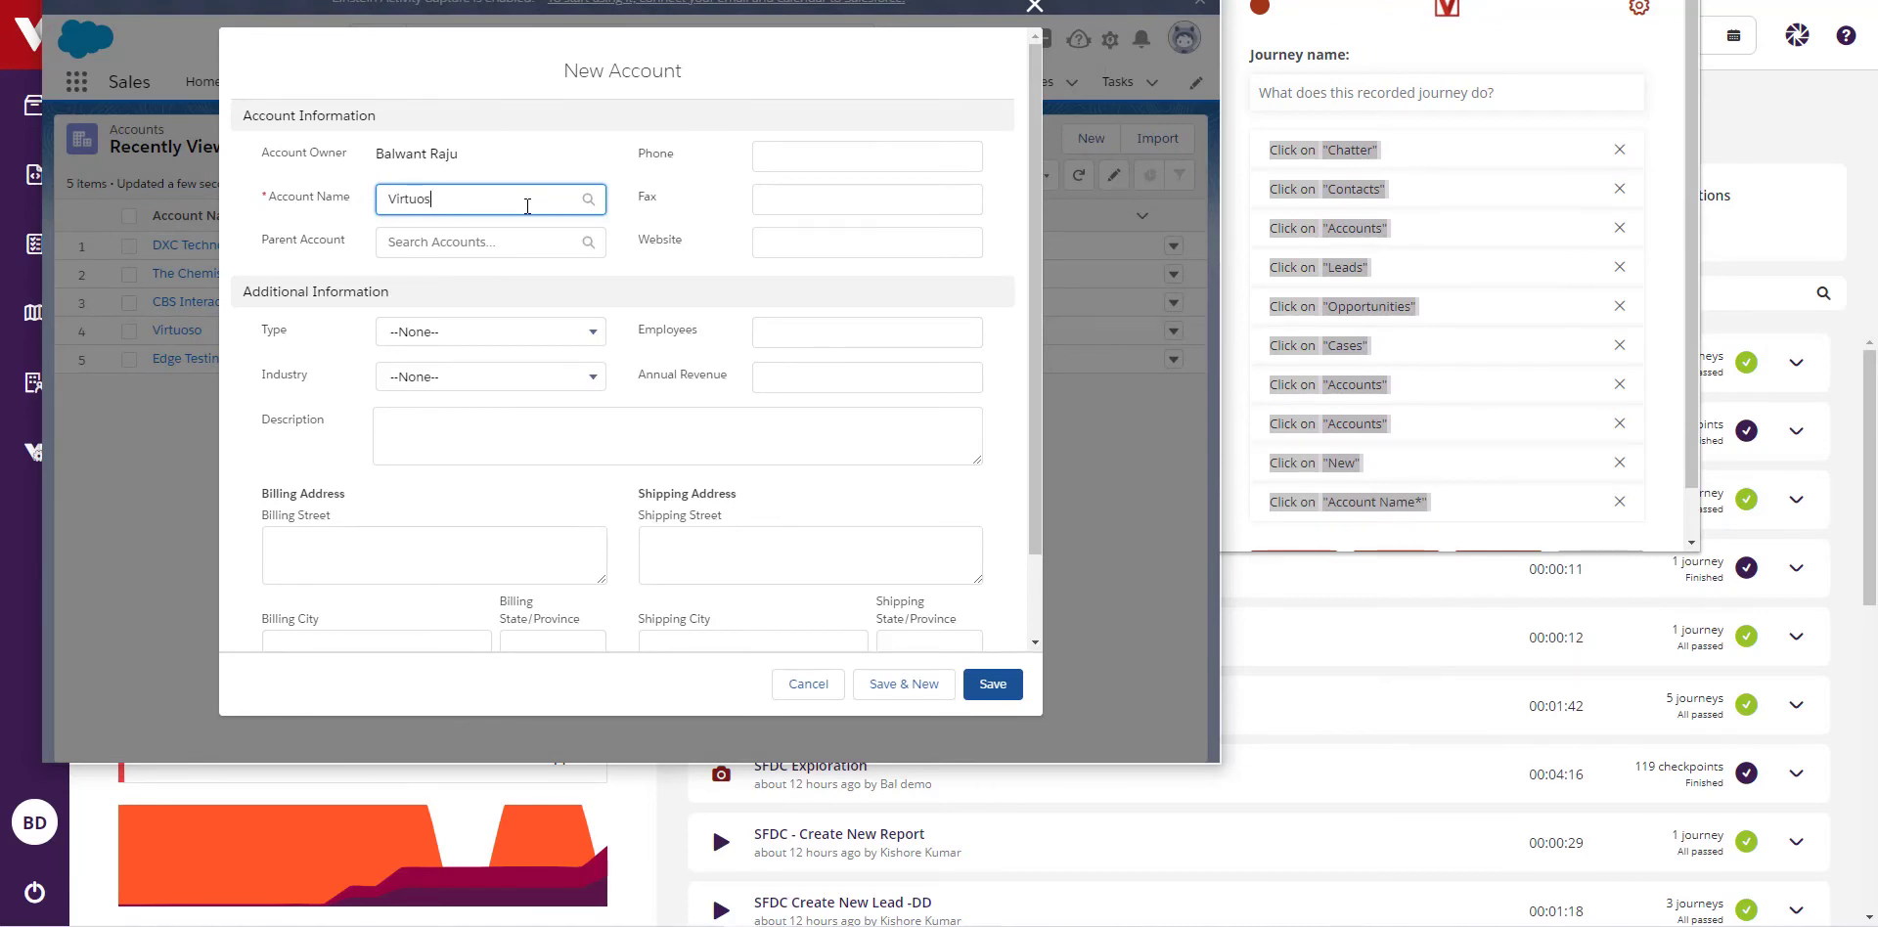
{"action": "type", "text": "oso"}
{"action": "left_click", "coordinate": [489, 234]}
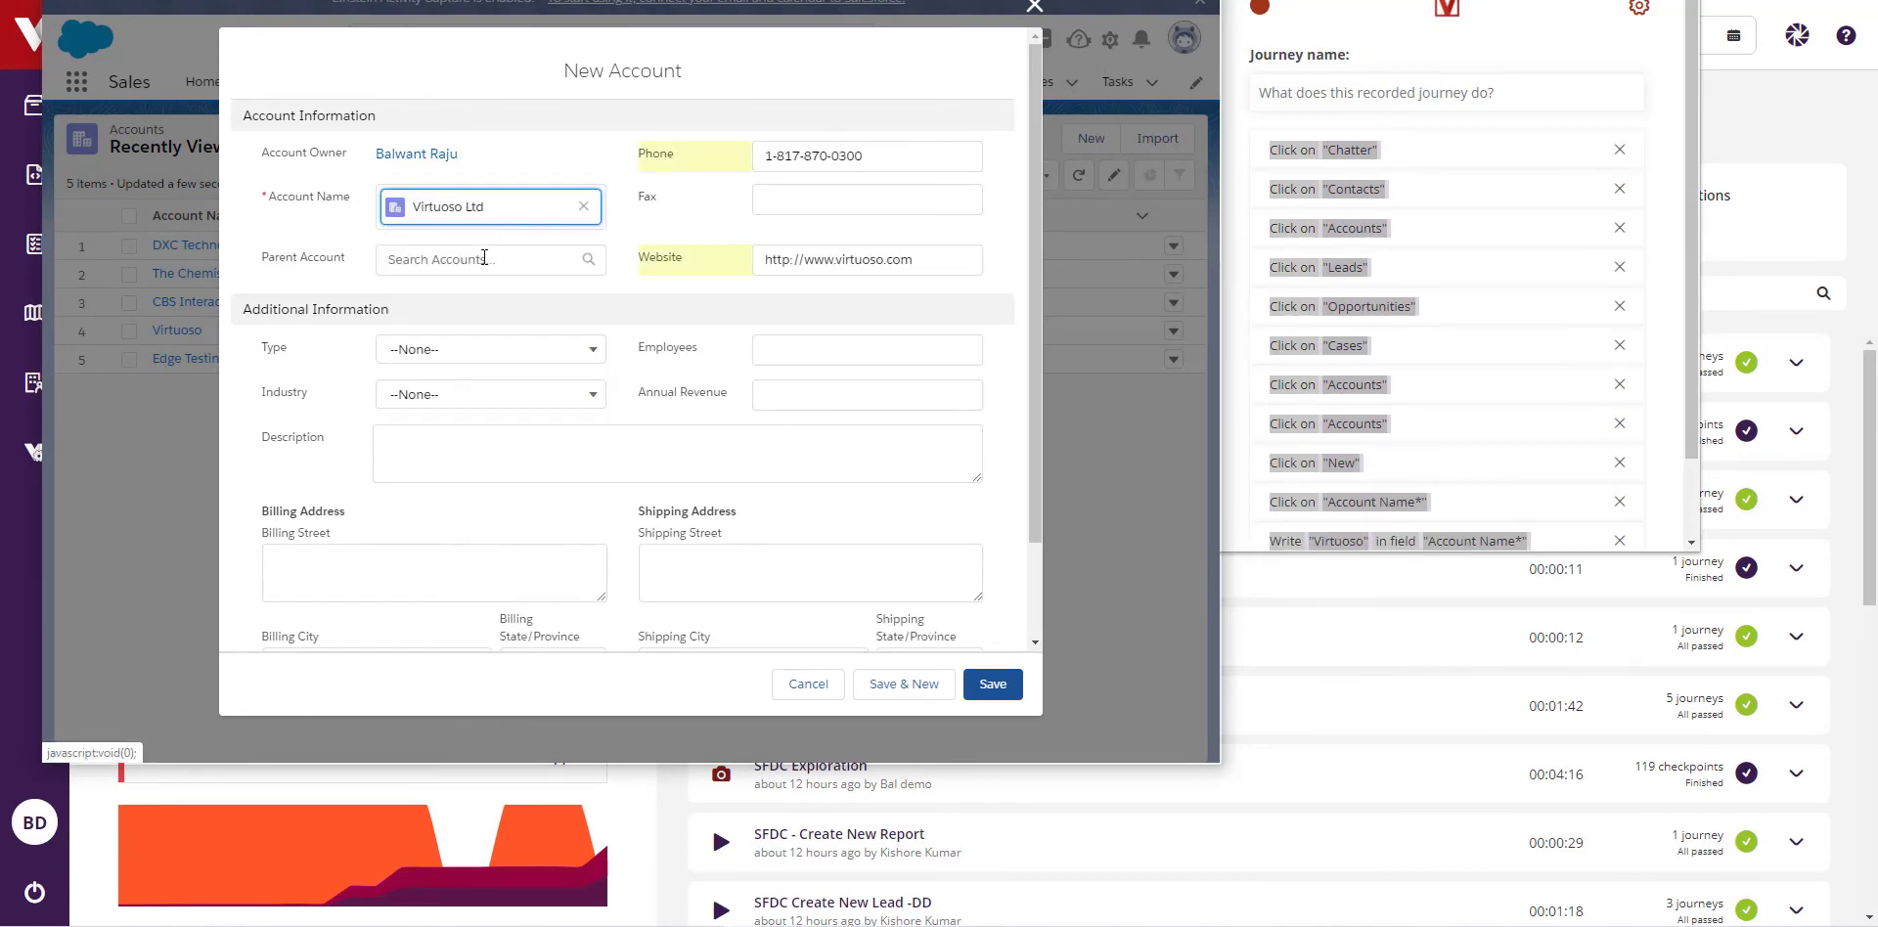
{"action": "left_click", "coordinate": [489, 349]}
{"action": "left_click", "coordinate": [482, 549]}
{"action": "left_click", "coordinate": [495, 394]}
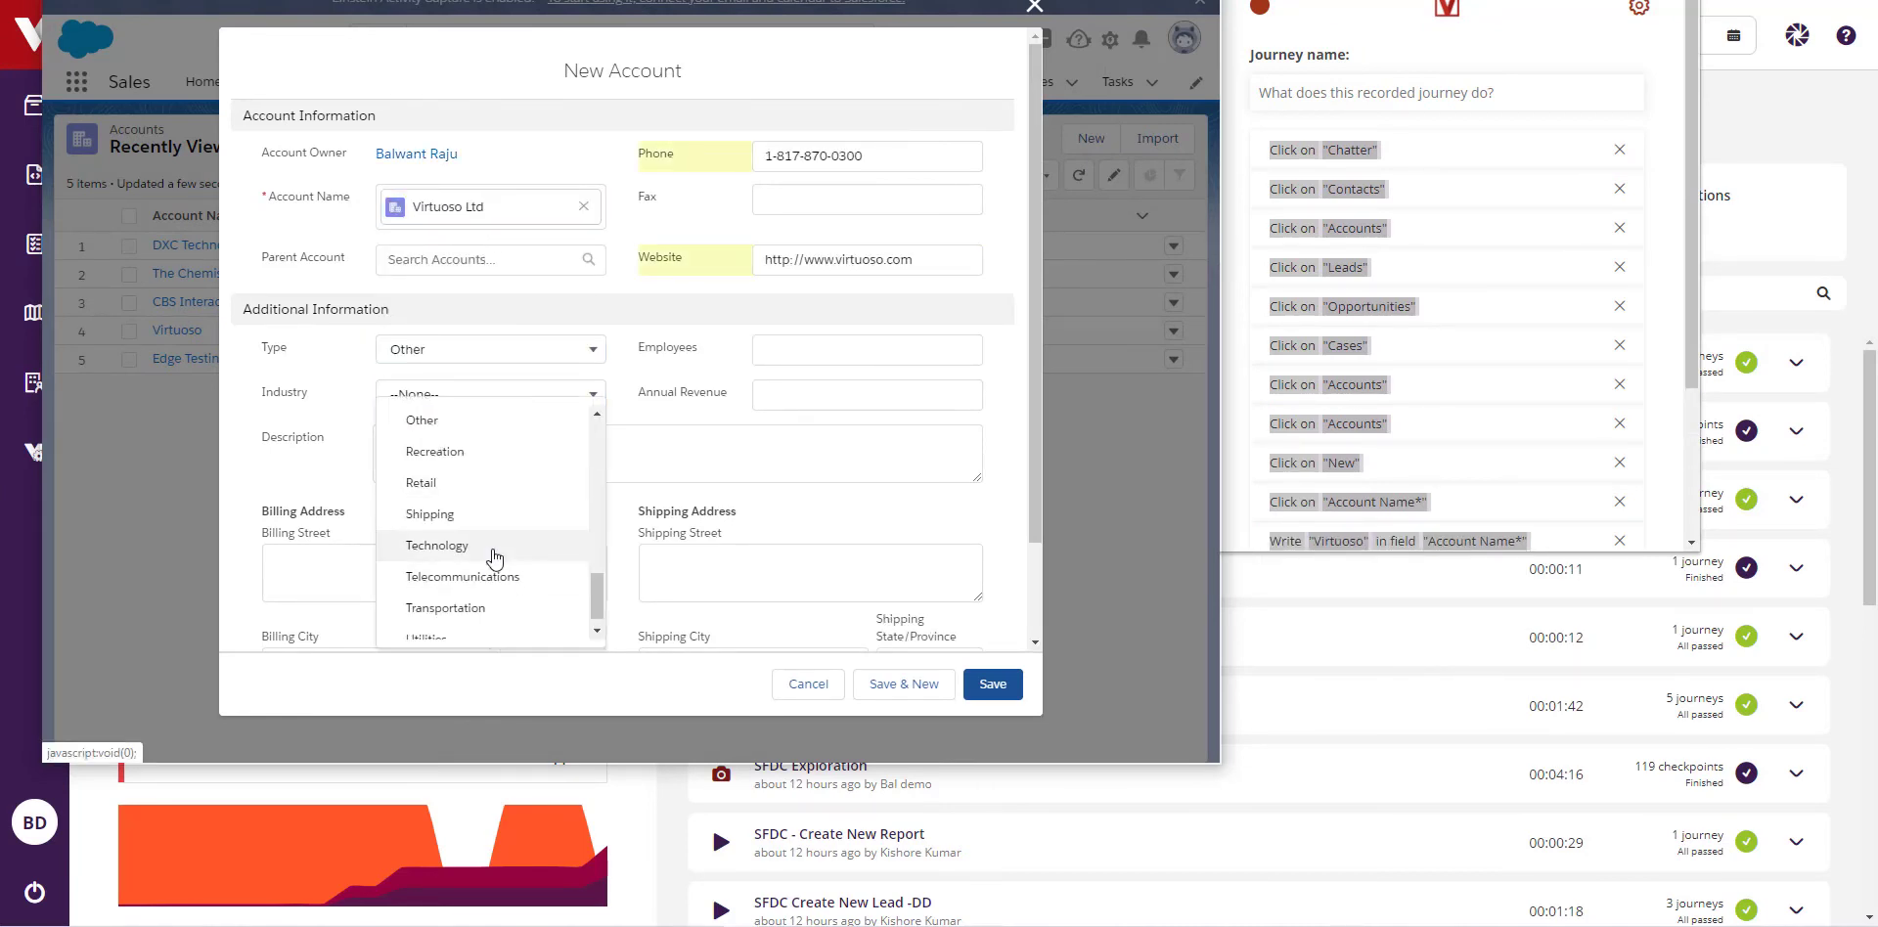
{"action": "left_click", "coordinate": [493, 556]}
Step: Add the account description, name the recording 'New Account', and submit the journey
{"action": "left_click", "coordinate": [478, 455]}
{"action": "type", "text": "THE CLOUD AUTOMATION COMPANY"}
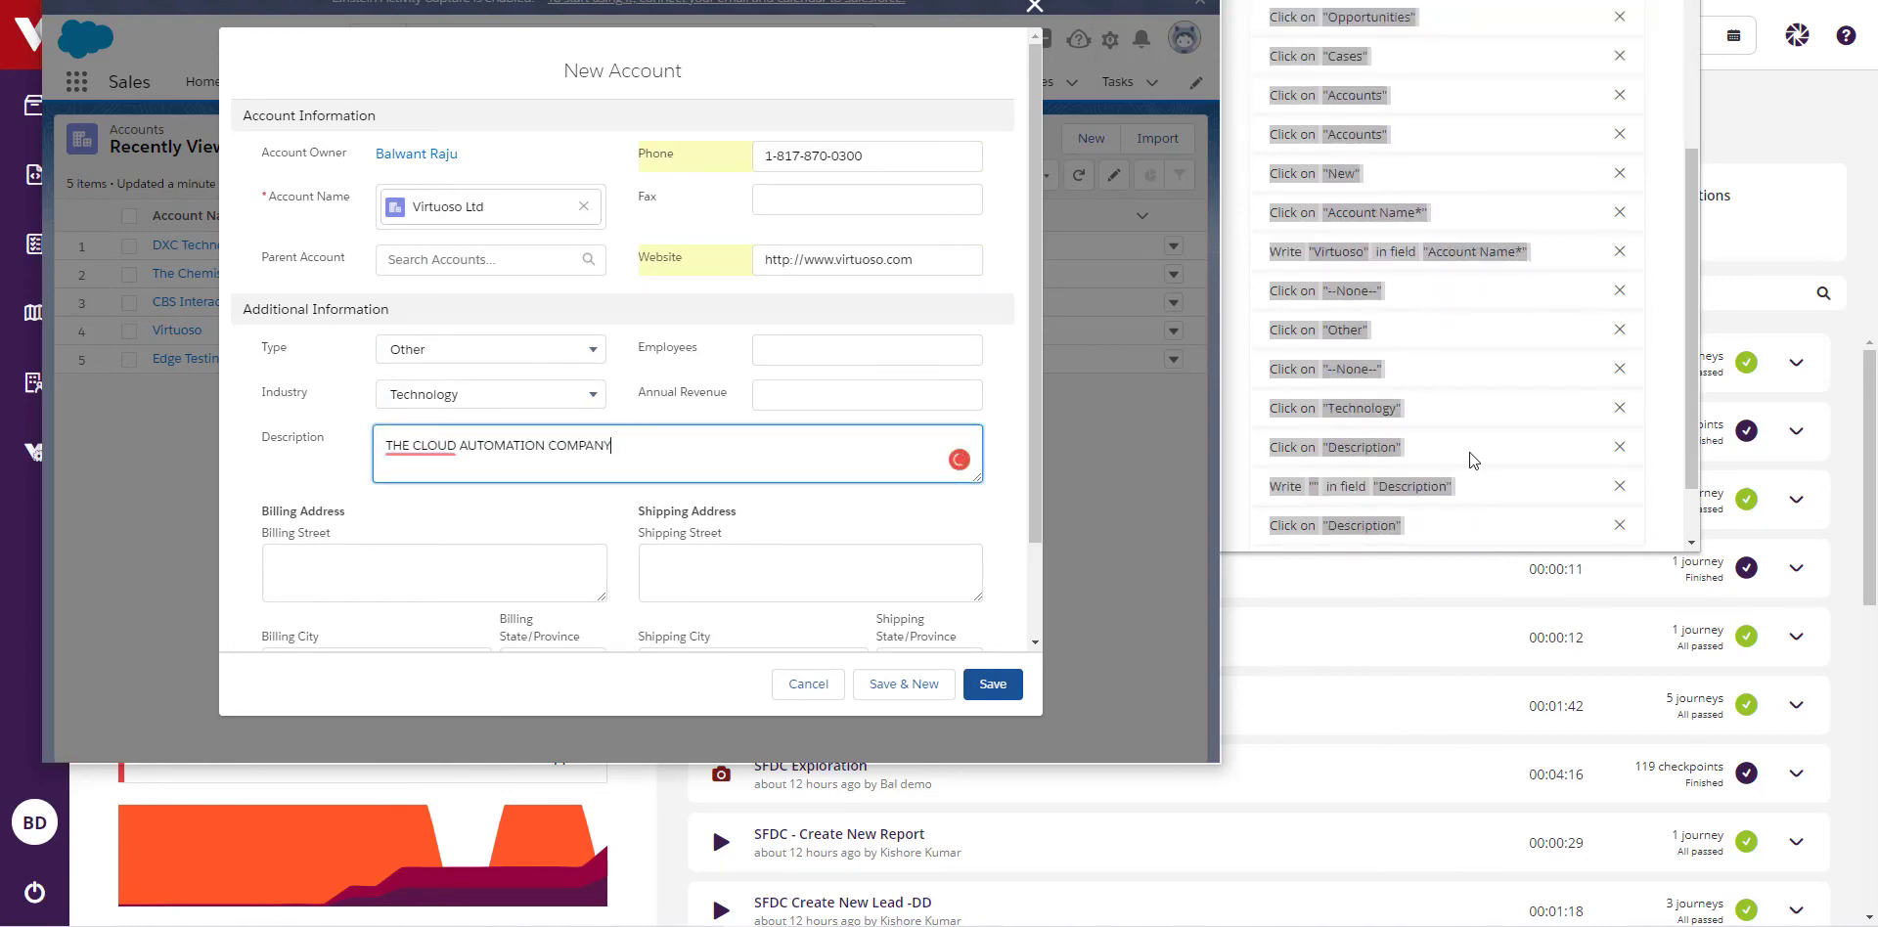
{"action": "scroll", "coordinate": [1473, 459], "scroll_direction": "down", "scroll_amount": 2}
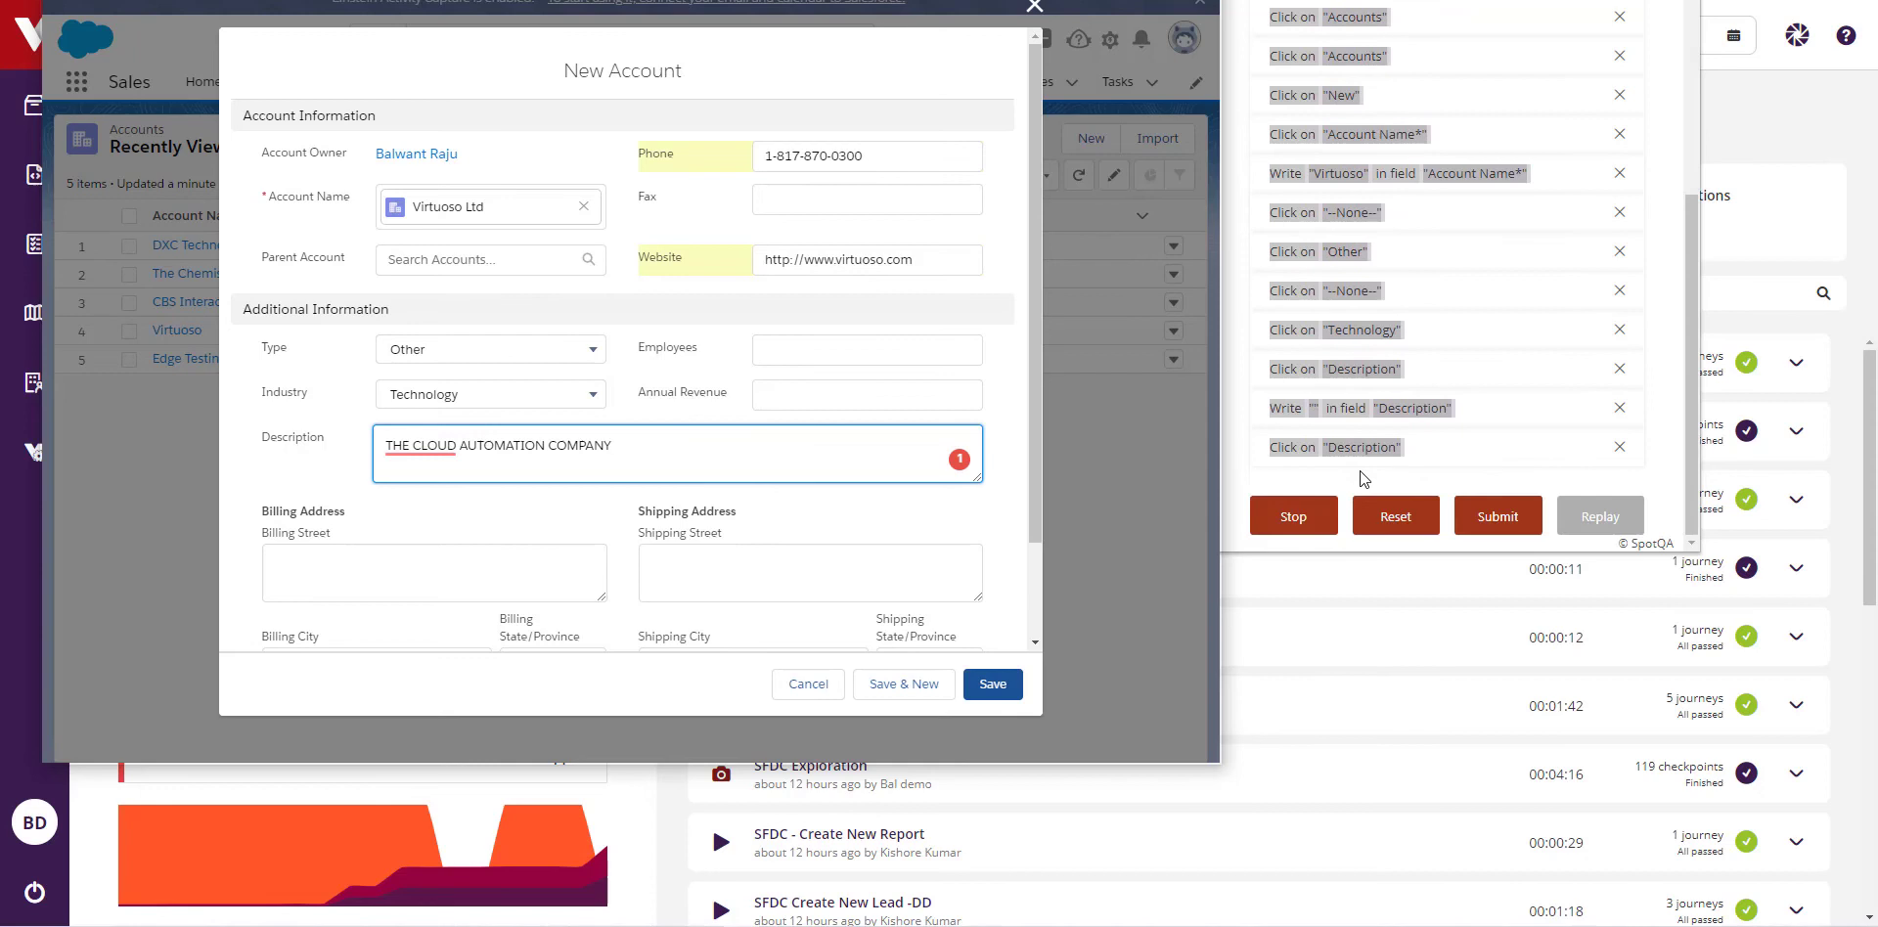
{"action": "left_click", "coordinate": [1293, 516]}
{"action": "type", "text": "New Account"}
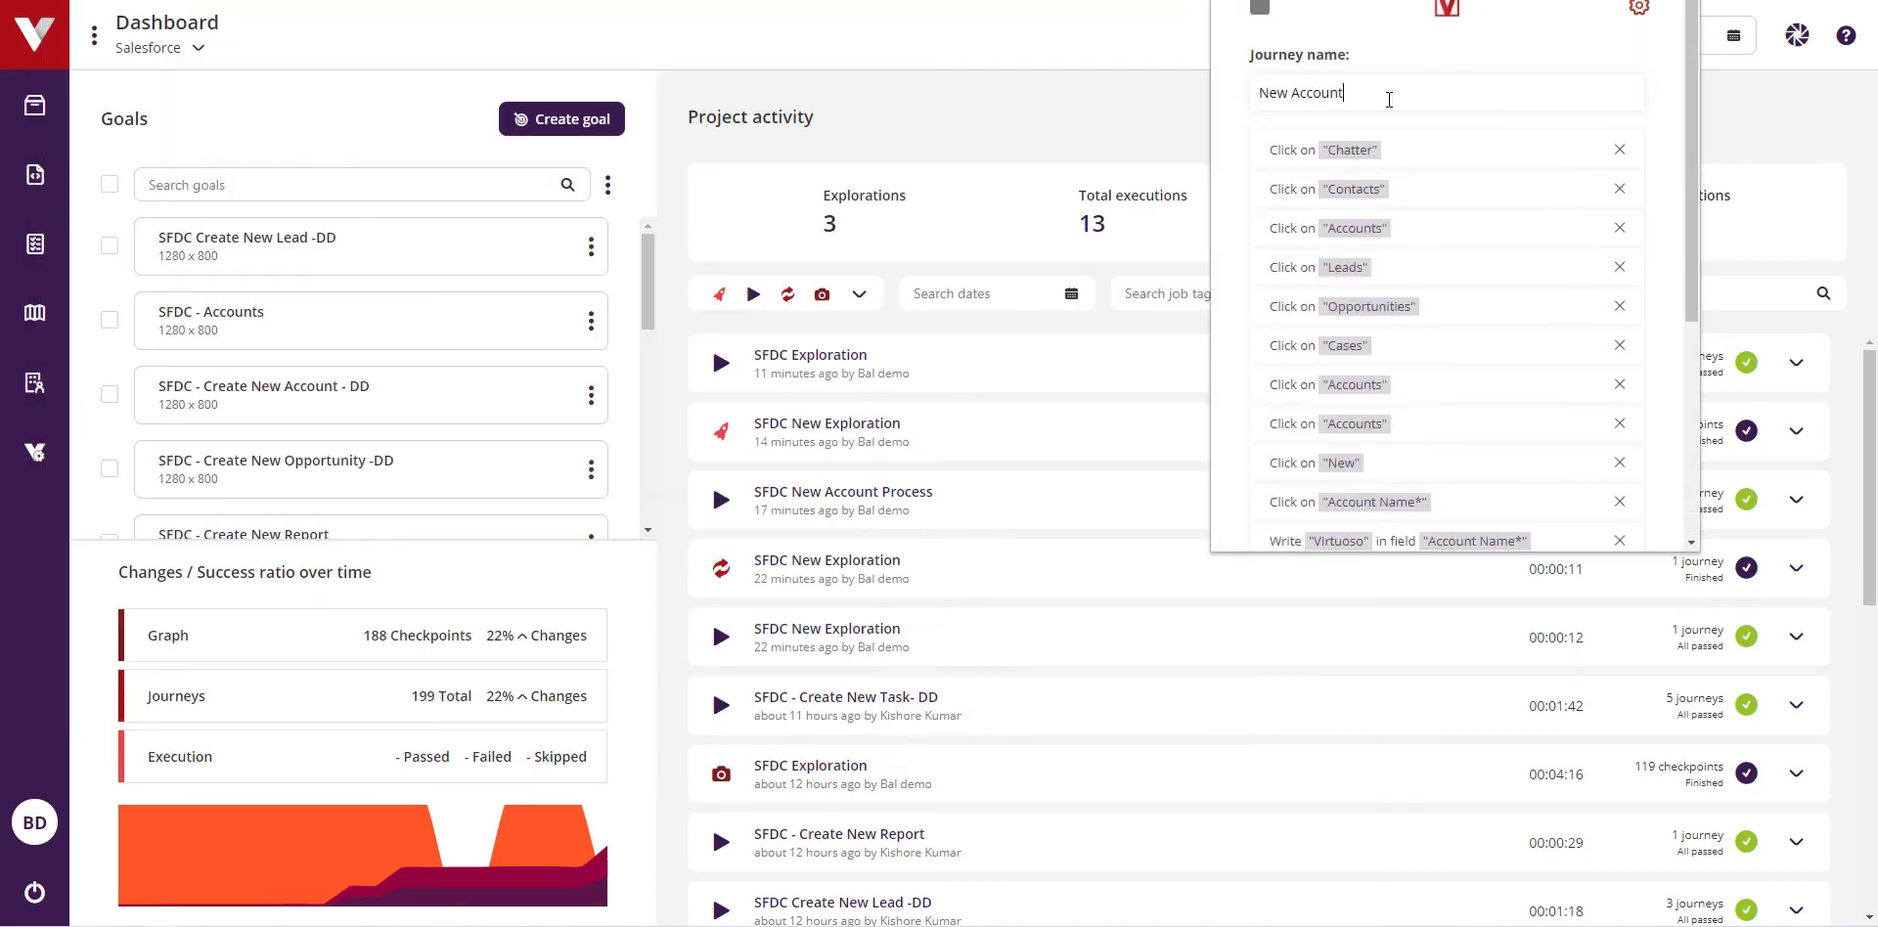
{"action": "scroll", "coordinate": [1448, 391], "scroll_direction": "down", "scroll_amount": 5}
{"action": "left_click", "coordinate": [1496, 511]}
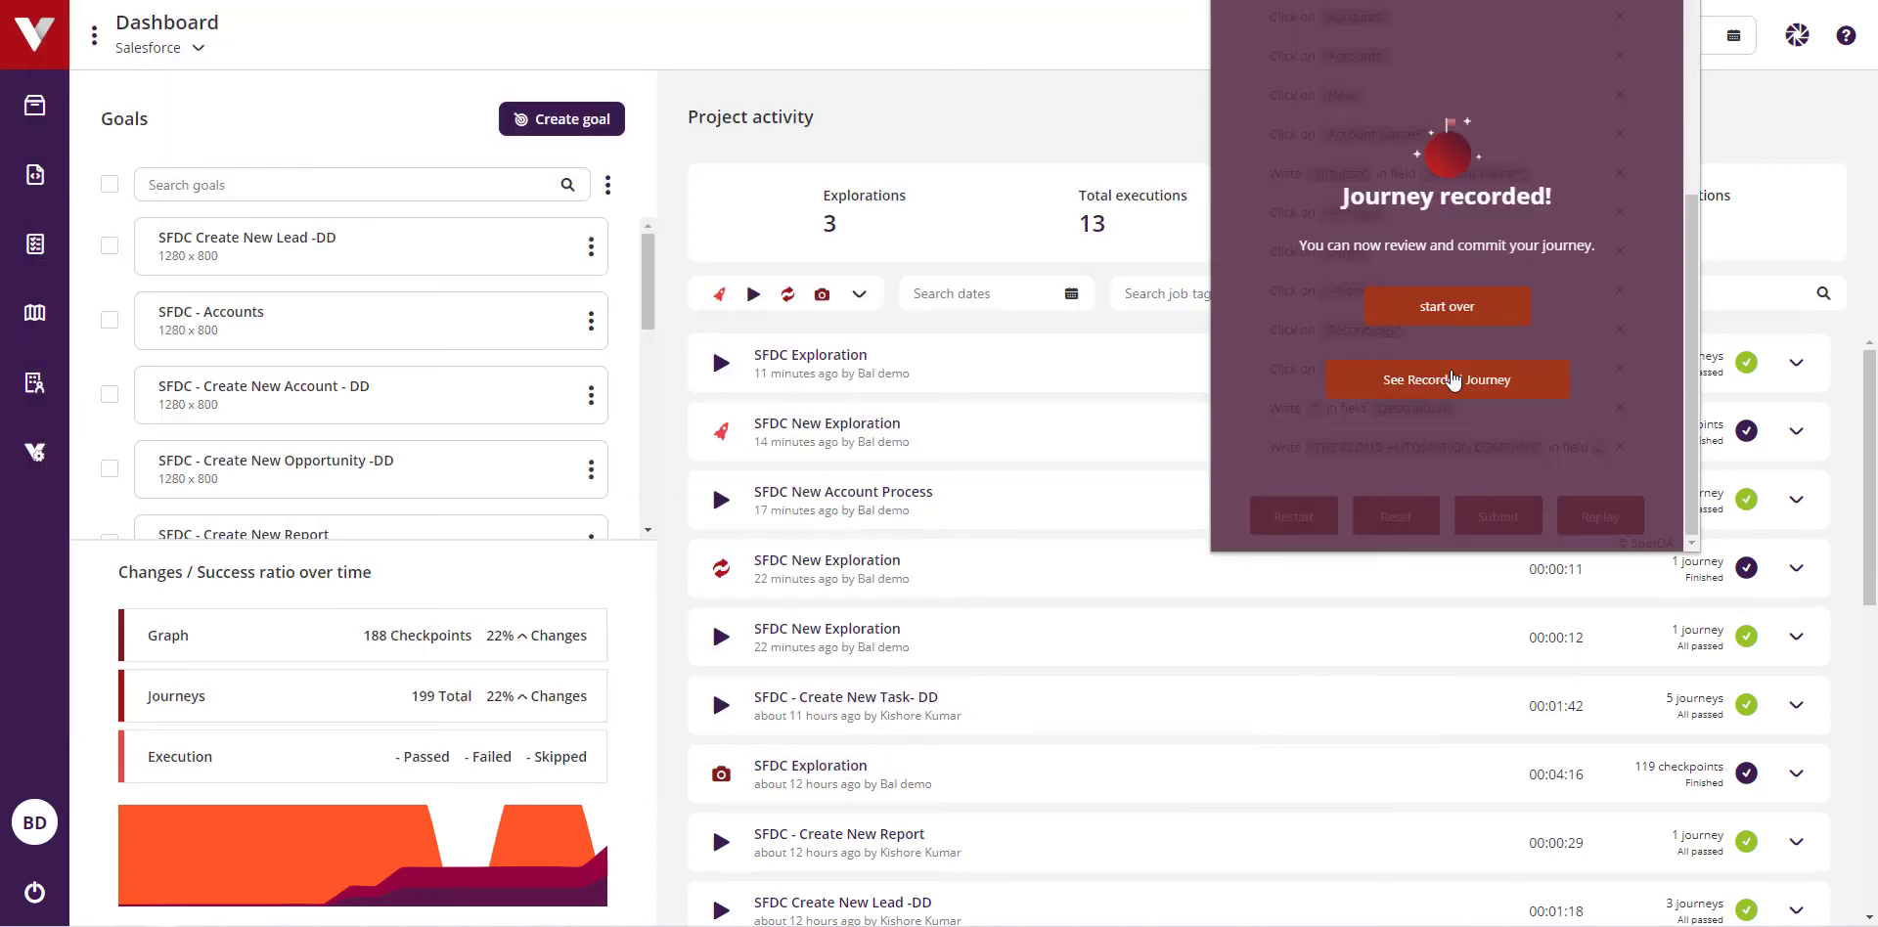
{"action": "left_click", "coordinate": [1459, 379]}
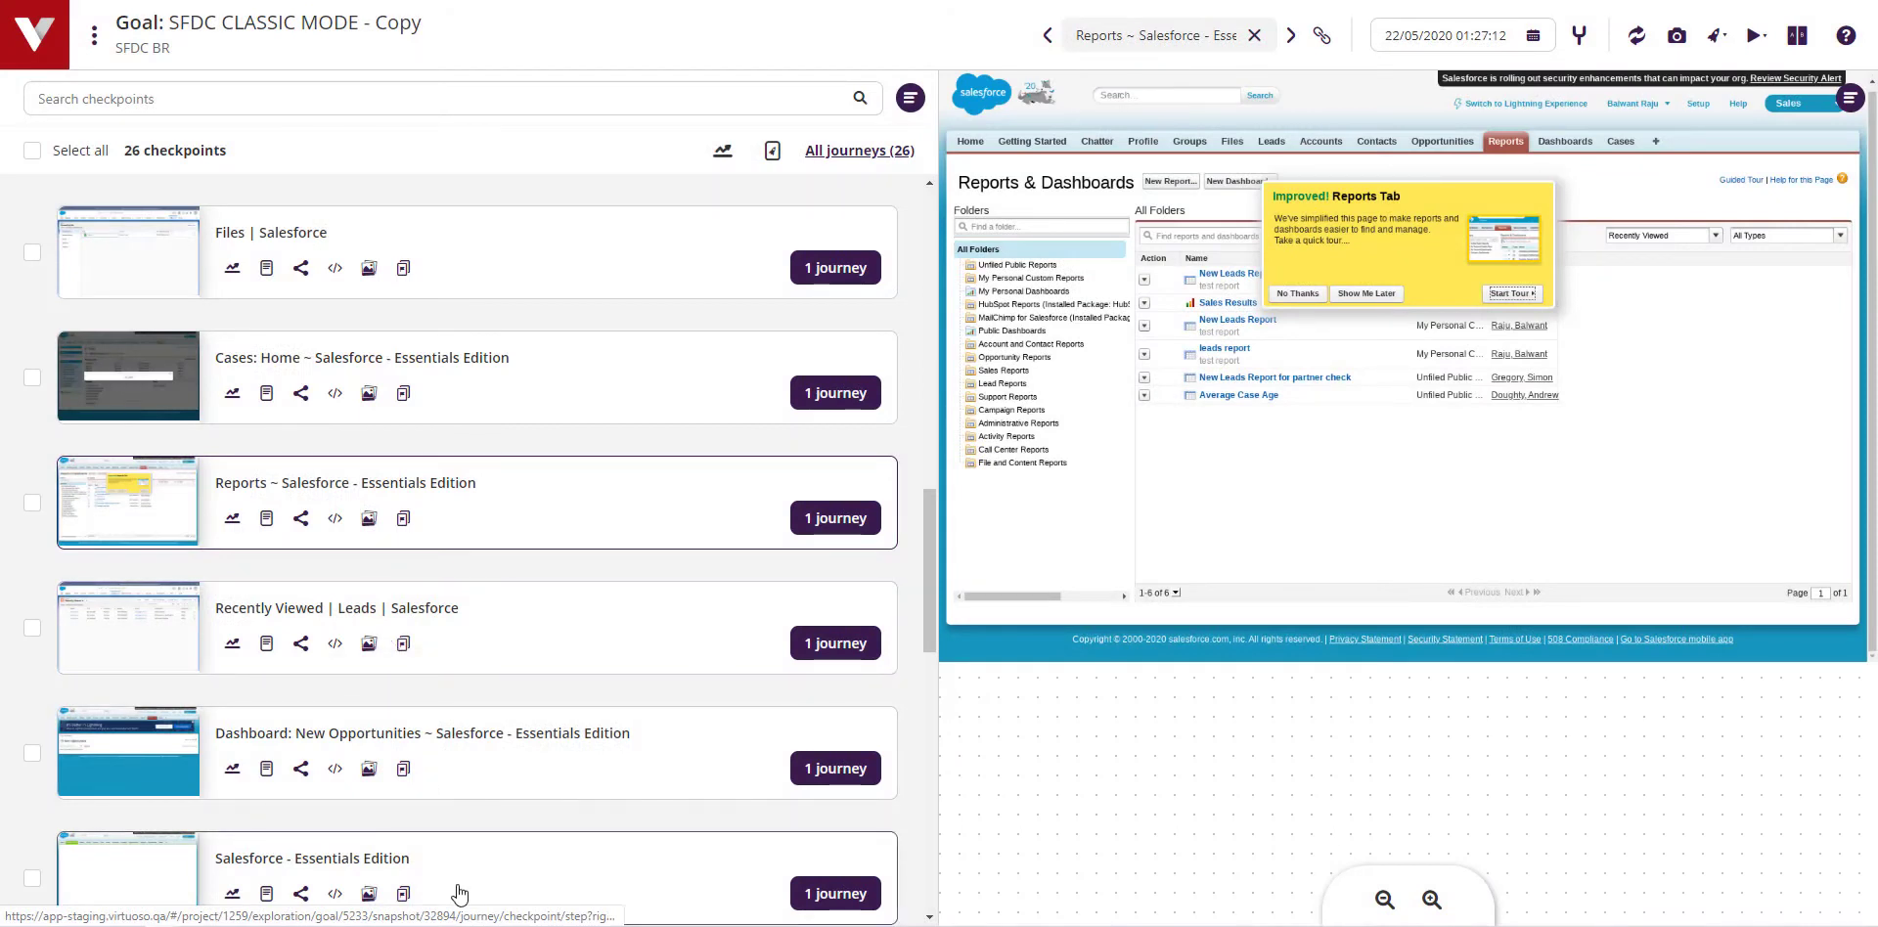
Step: Preview the Essentials Edition, Reports and All Tabs checkpoints, then inspect the step entering 12345678
{"action": "left_click", "coordinate": [461, 893]}
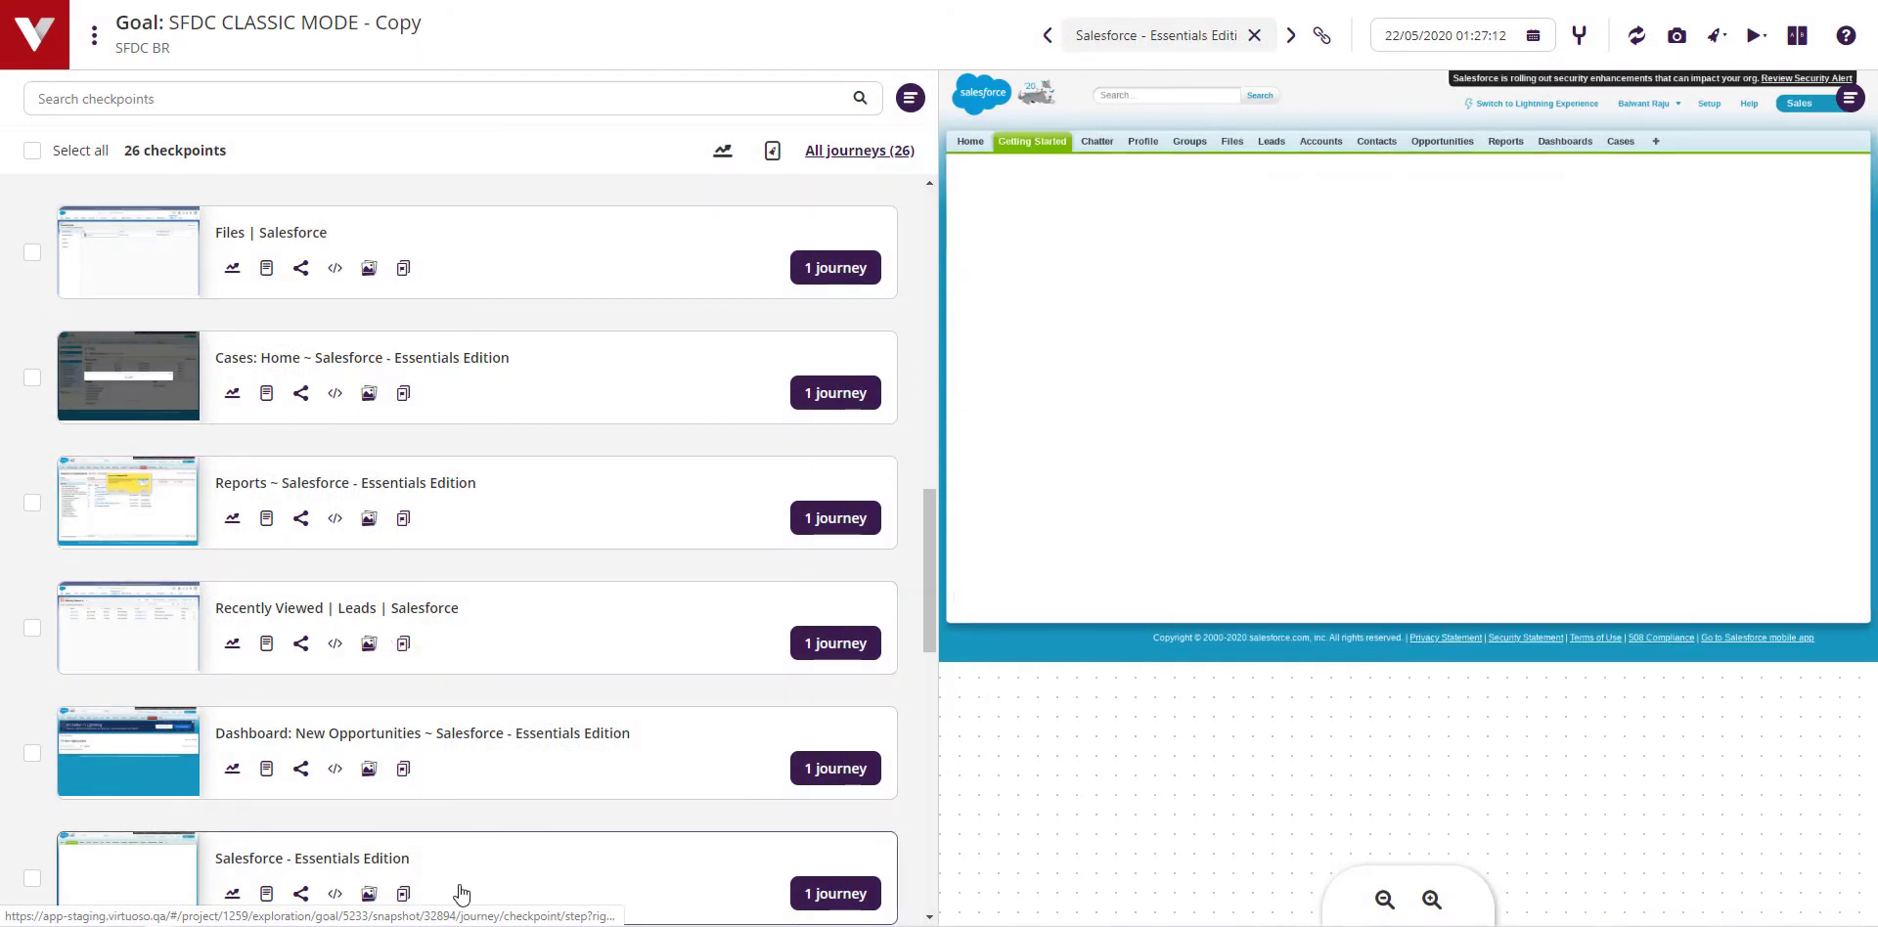
{"action": "left_click", "coordinate": [551, 531]}
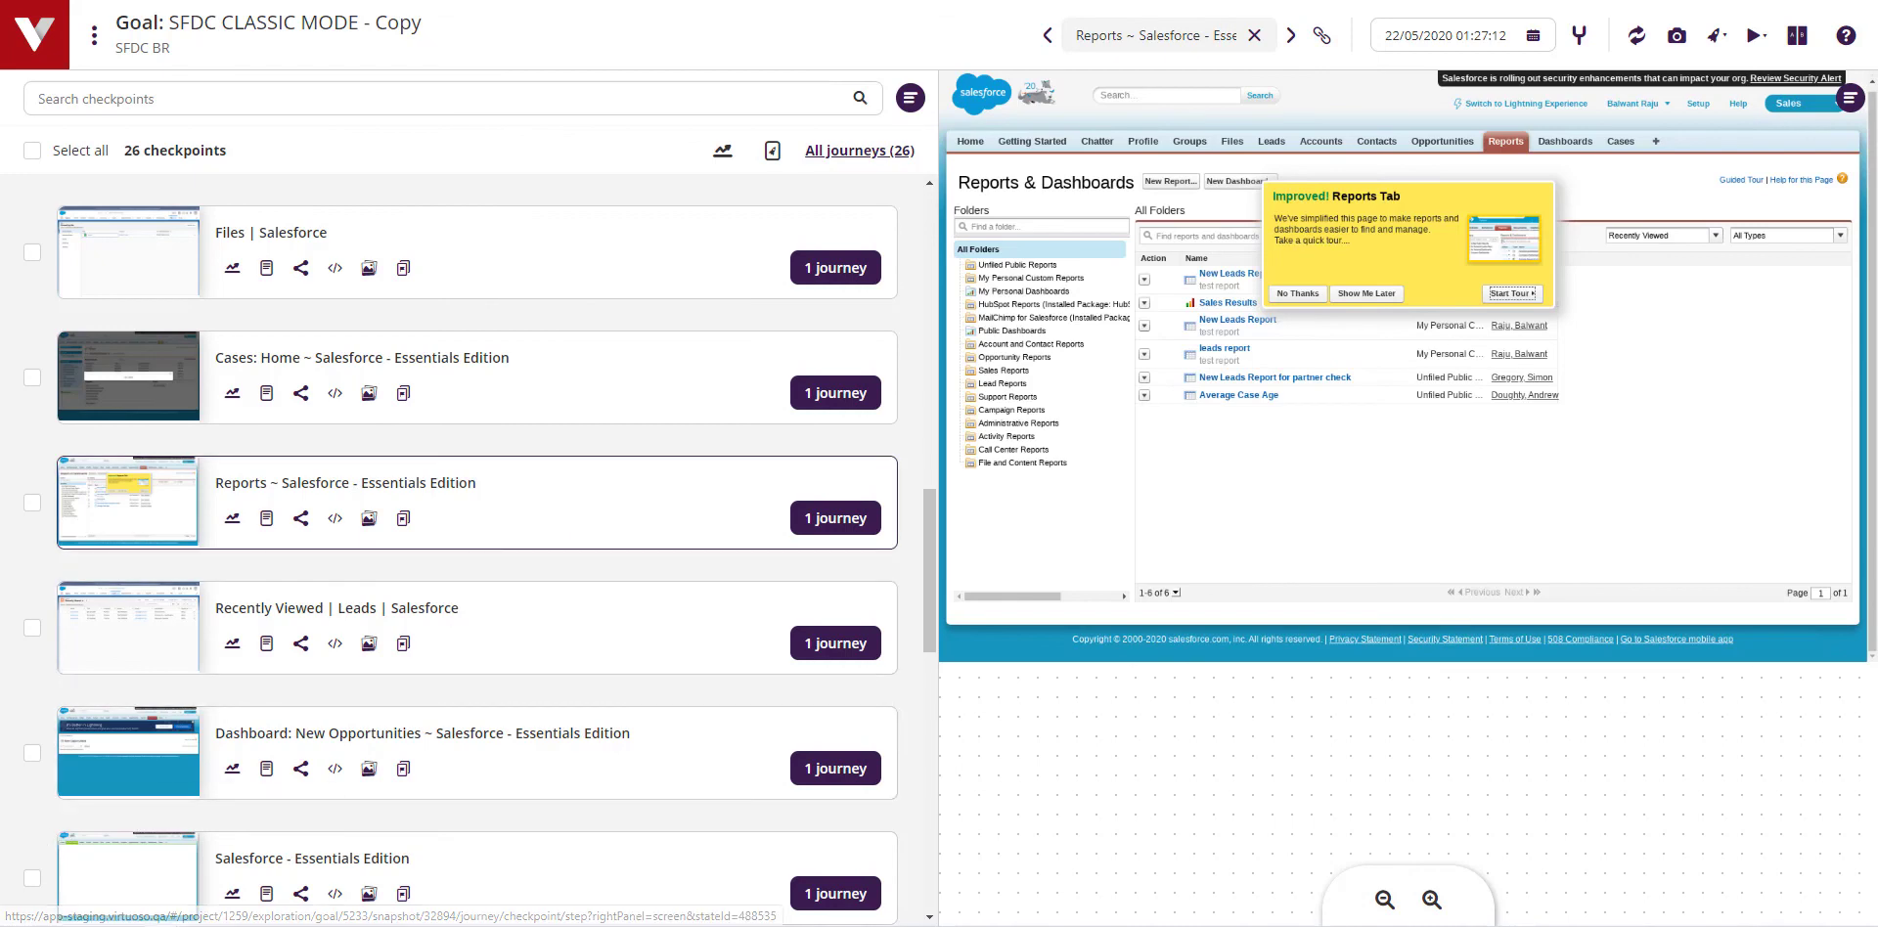
{"action": "scroll", "coordinate": [415, 663], "scroll_direction": "down", "scroll_amount": 4}
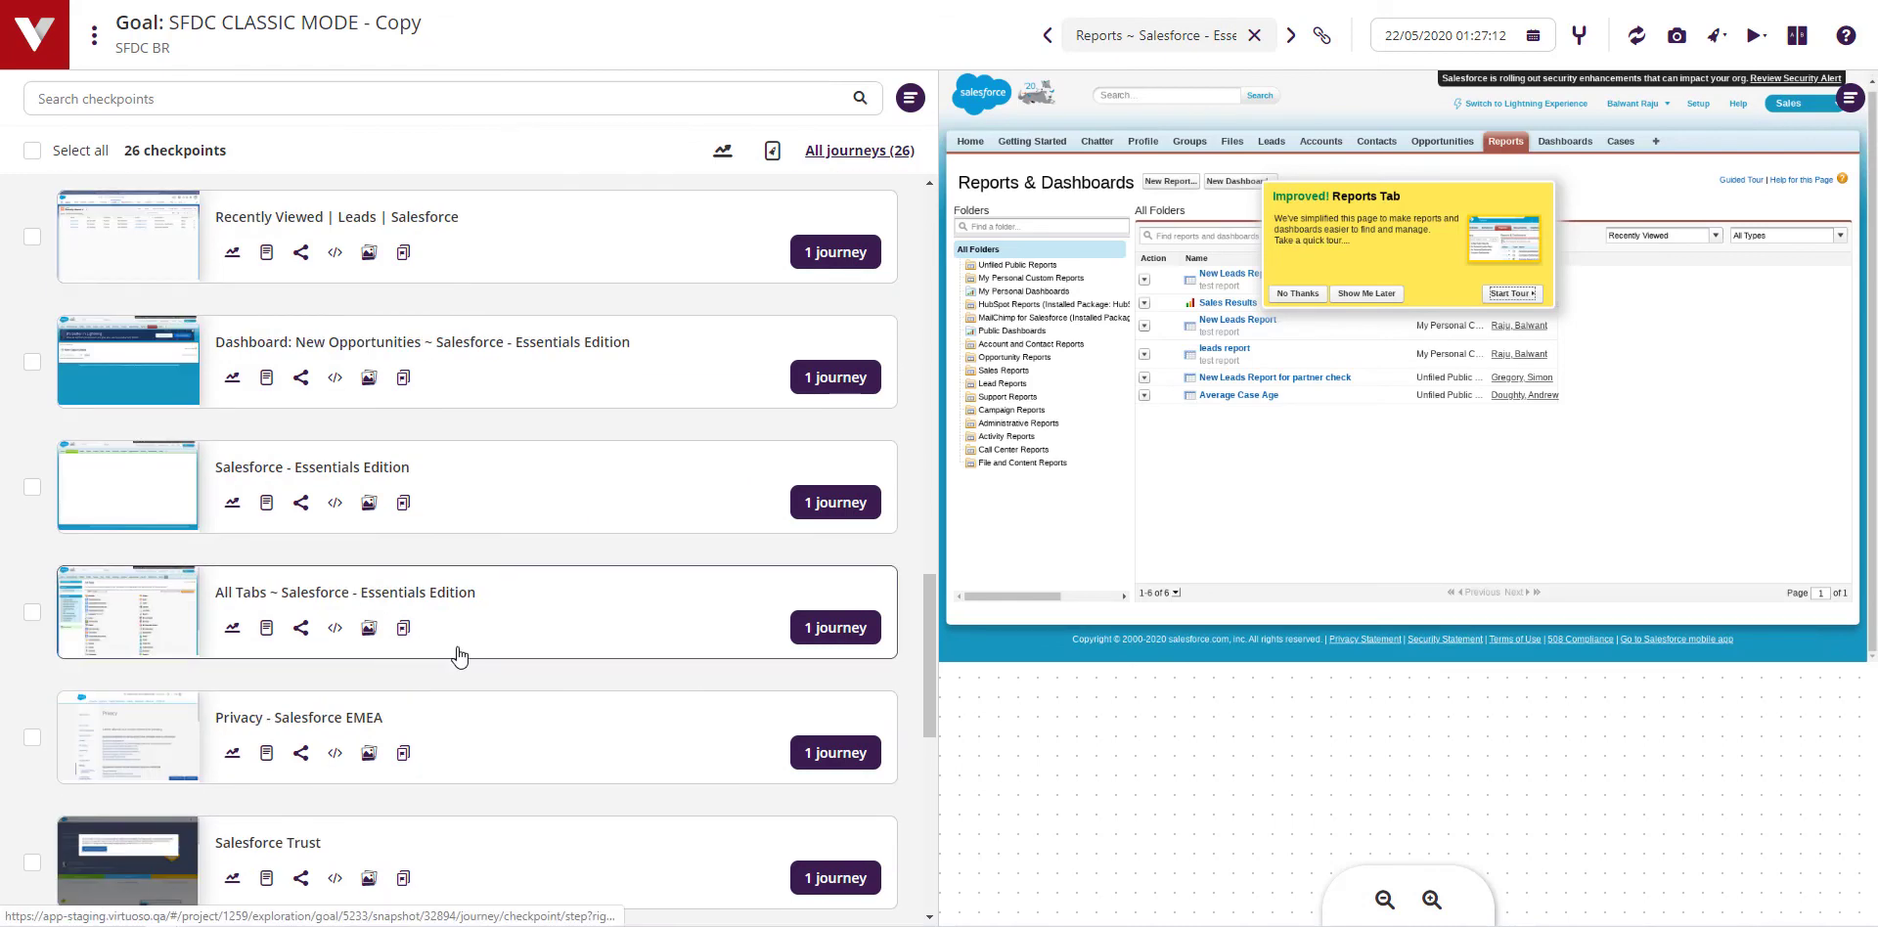
{"action": "left_click", "coordinate": [544, 623]}
{"action": "scroll", "coordinate": [548, 626], "scroll_direction": "down", "scroll_amount": 5}
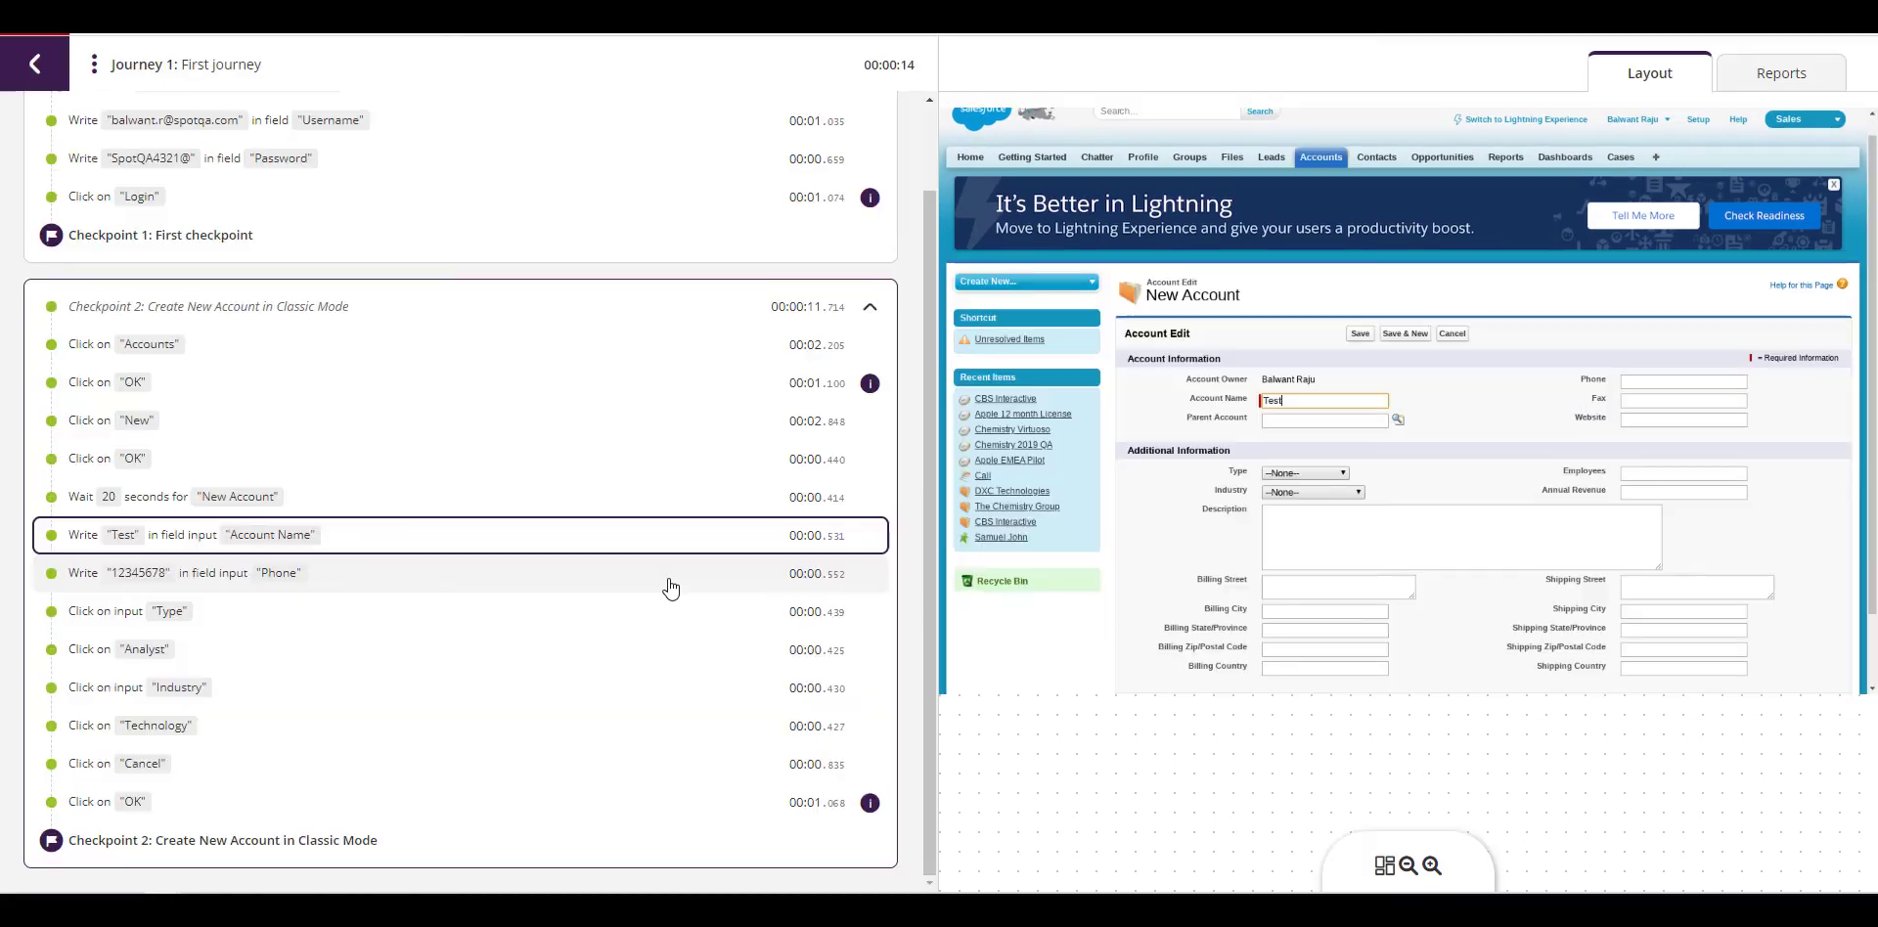
{"action": "left_click", "coordinate": [670, 585]}
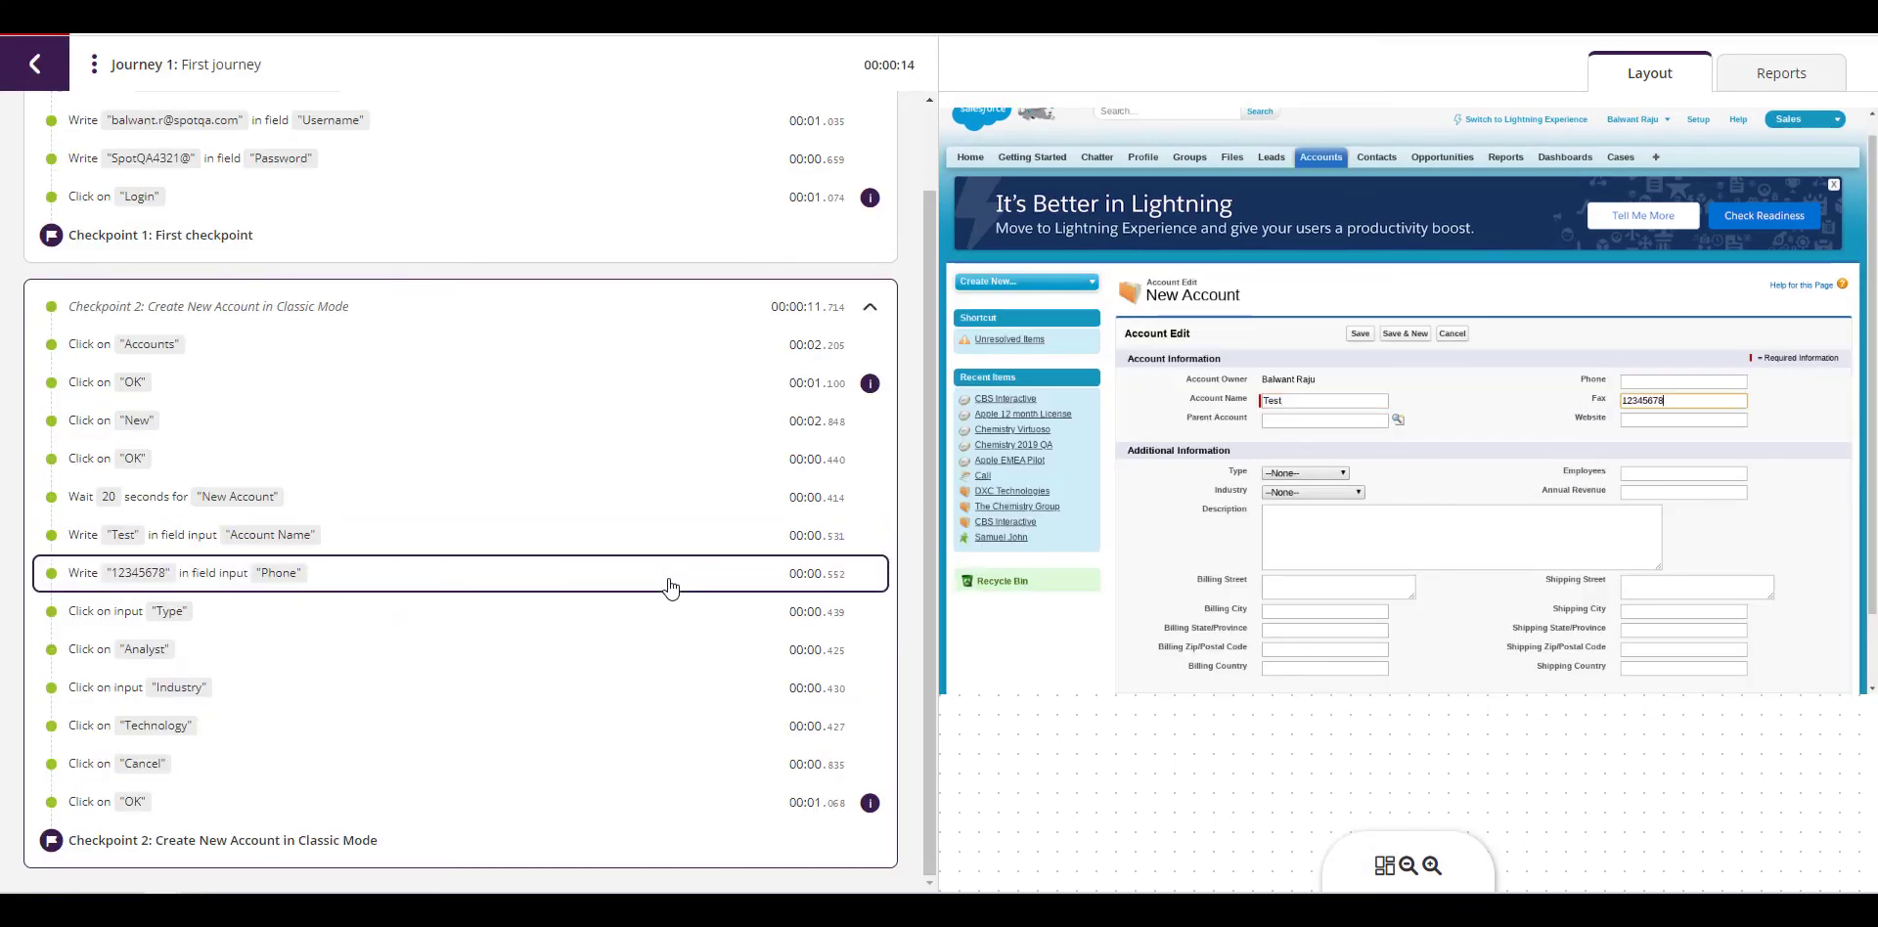